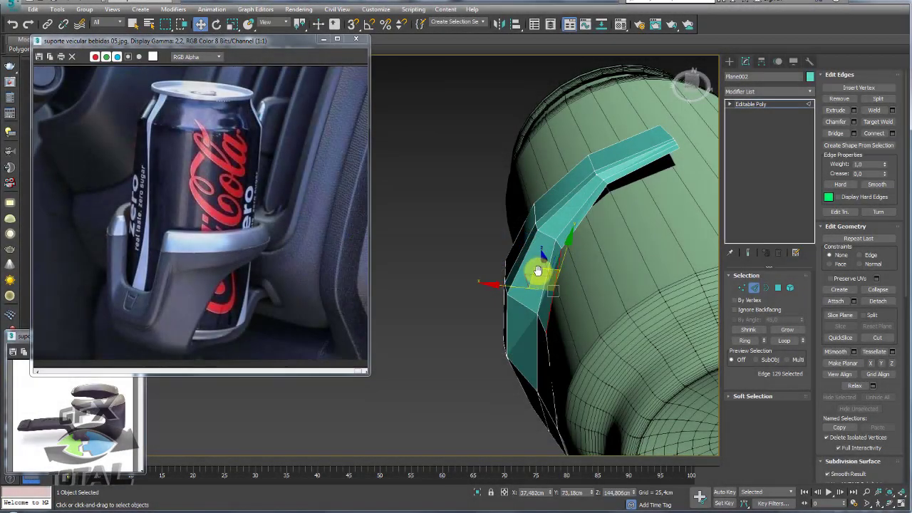
Move two side-panel vertices up and to the right to reshape the panel
{"action": "mouse_move", "coordinate": [539, 270]}
{"action": "middle_mouse_down", "text": "alt"}
{"action": "mouse_move", "coordinate": [606, 319]}
{"action": "mouse_move", "coordinate": [568, 278]}
{"action": "mouse_move", "coordinate": [513, 264]}
{"action": "mouse_move", "coordinate": [535, 264]}
{"action": "mouse_move", "coordinate": [594, 321]}
{"action": "mouse_move", "coordinate": [708, 319]}
{"action": "middle_mouse_up", "text": "alt"}
{"action": "left_click", "coordinate": [536, 290]}
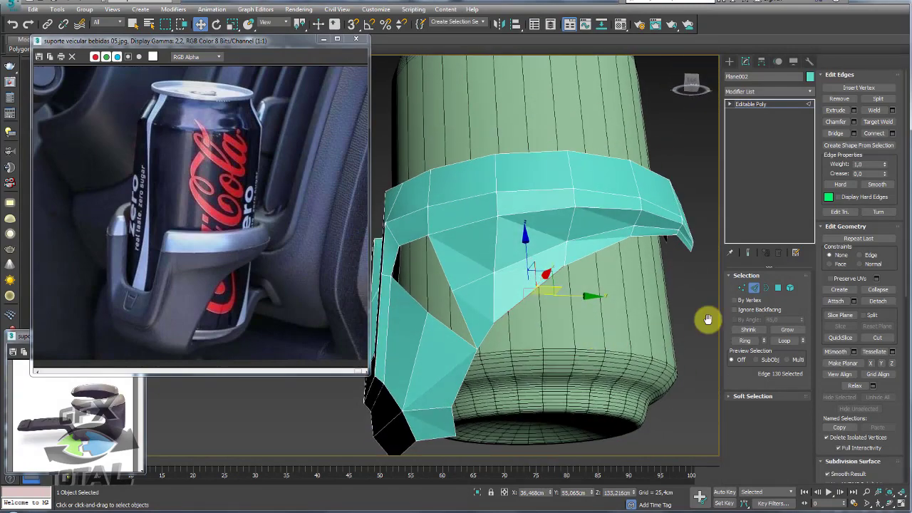
{"action": "left_click", "coordinate": [740, 286]}
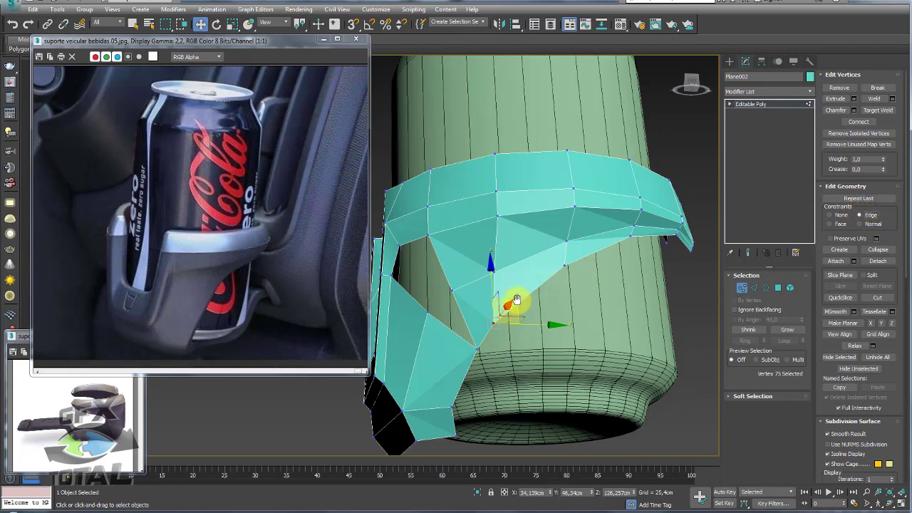
{"action": "left_click_drag", "start_coordinate": [516, 300], "coordinate": [574, 268]}
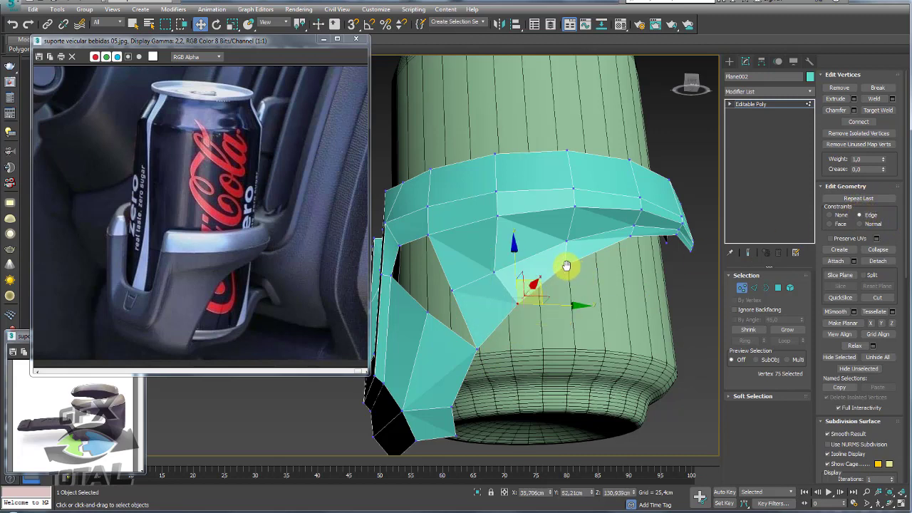
{"action": "left_click", "coordinate": [566, 266]}
{"action": "left_click_drag", "start_coordinate": [602, 240], "coordinate": [576, 260]}
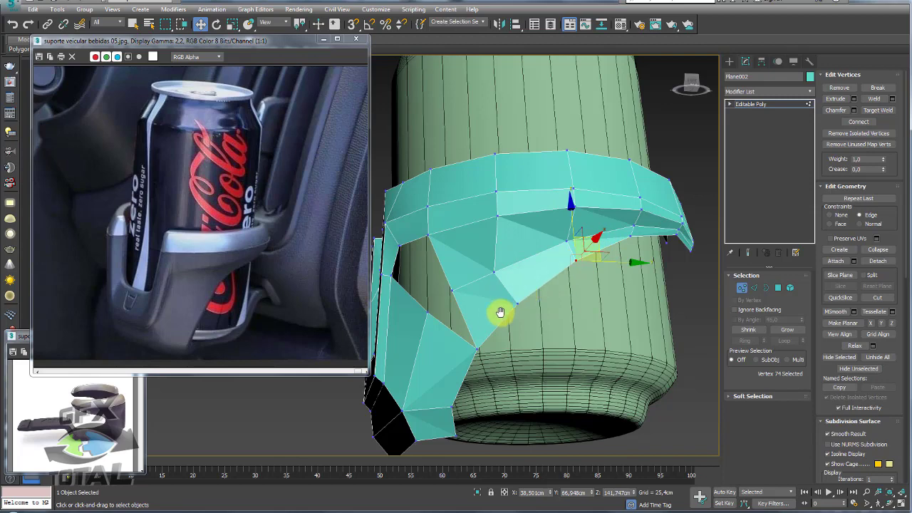
{"action": "mouse_move", "coordinate": [500, 312]}
{"action": "middle_mouse_down", "text": "alt"}
{"action": "mouse_move", "coordinate": [553, 270]}
{"action": "mouse_move", "coordinate": [546, 295]}
{"action": "mouse_move", "coordinate": [517, 304]}
{"action": "mouse_move", "coordinate": [475, 242]}
{"action": "middle_mouse_up", "text": "alt"}
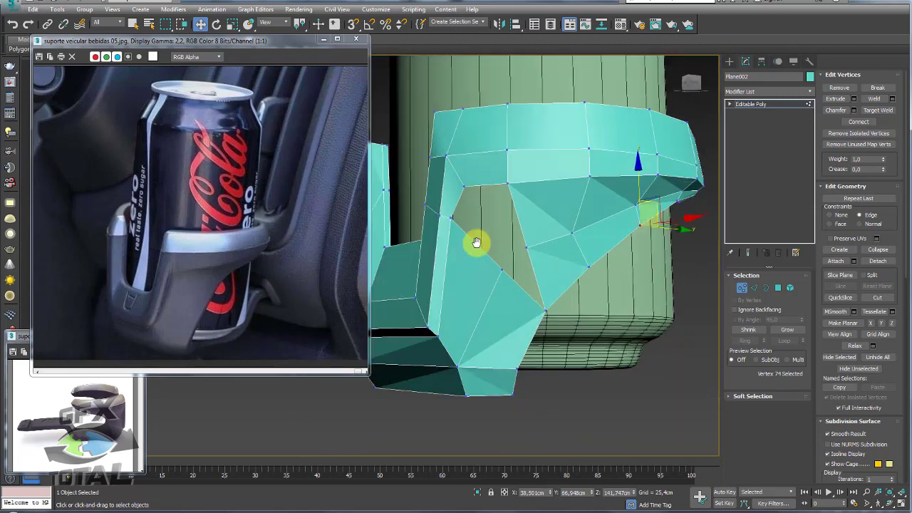
Cut a new three-point edge across the side panel face
{"action": "key", "text": "alt+c"}
{"action": "left_click", "coordinate": [532, 336]}
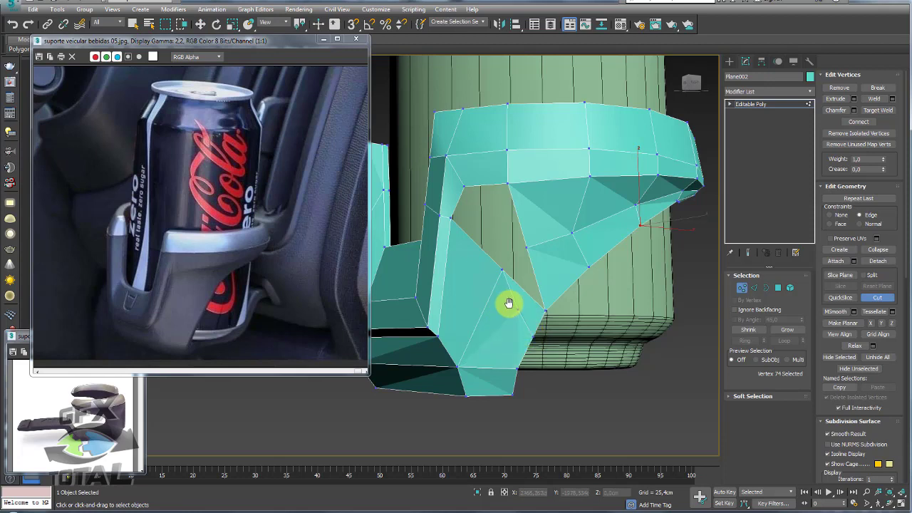
{"action": "left_click", "coordinate": [493, 285]}
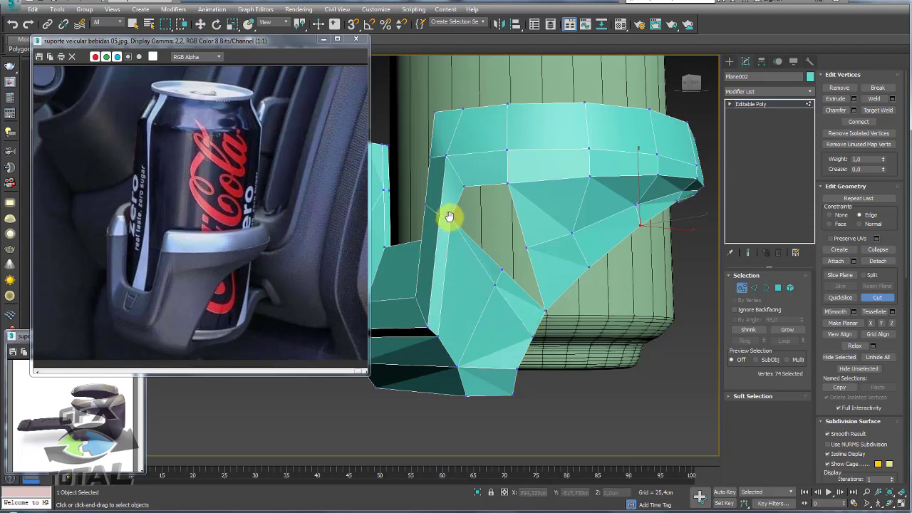
{"action": "left_click", "coordinate": [529, 248]}
{"action": "right_click", "coordinate": [678, 270]}
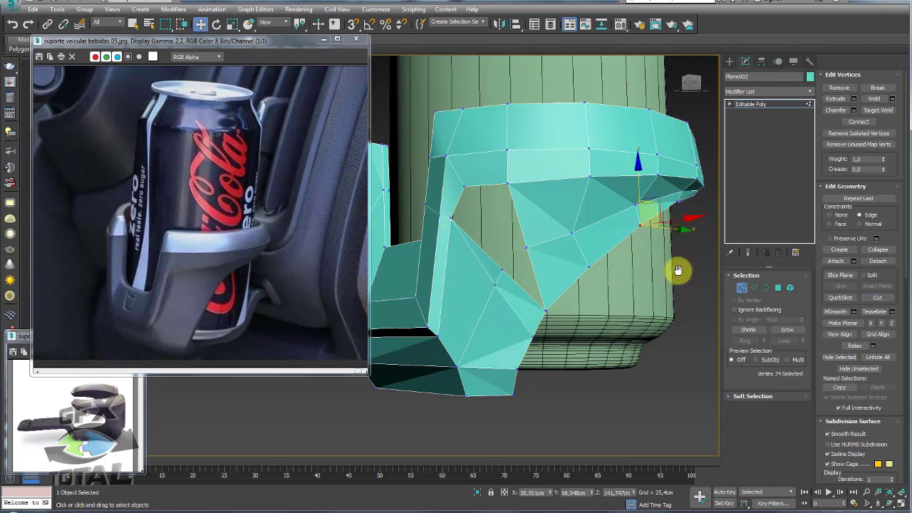
Delete the face beside the cut and bridge the hole's border edges with new polygons
{"action": "left_click", "coordinate": [777, 287]}
{"action": "left_click", "coordinate": [531, 297]}
{"action": "left_click", "coordinate": [509, 289]}
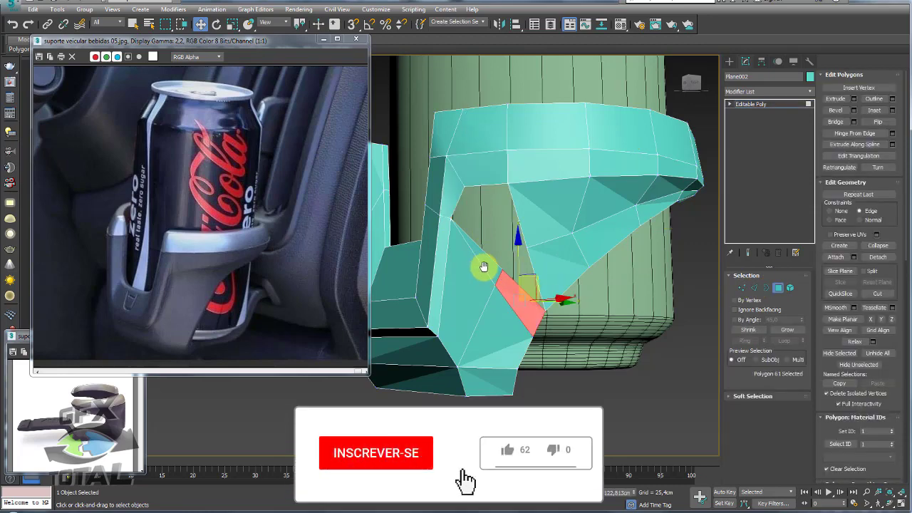
{"action": "key", "text": "Delete"}
{"action": "left_click", "coordinate": [754, 287]}
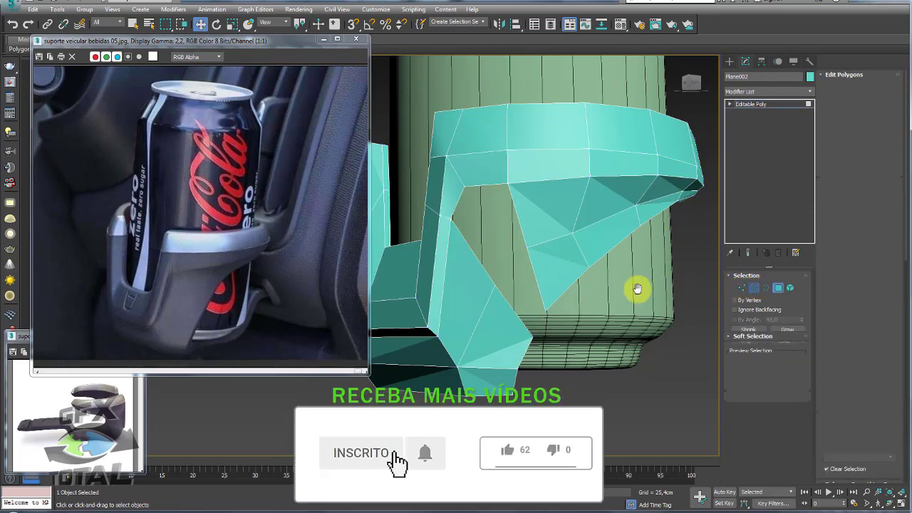
{"action": "left_click", "coordinate": [542, 291]}
{"action": "left_click", "coordinate": [513, 311], "text": "ctrl"}
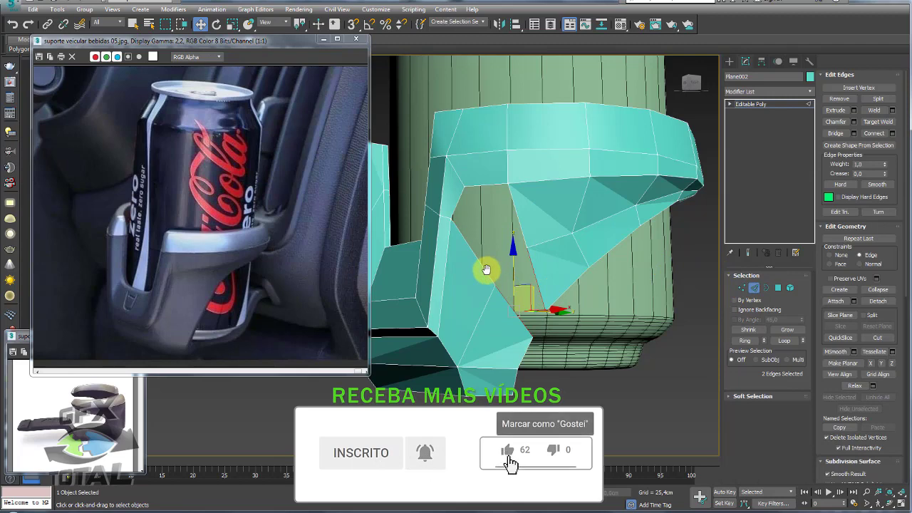
{"action": "left_click", "coordinate": [525, 237], "text": "ctrl"}
{"action": "left_click", "coordinate": [570, 217], "text": "ctrl"}
{"action": "left_click", "coordinate": [834, 134]}
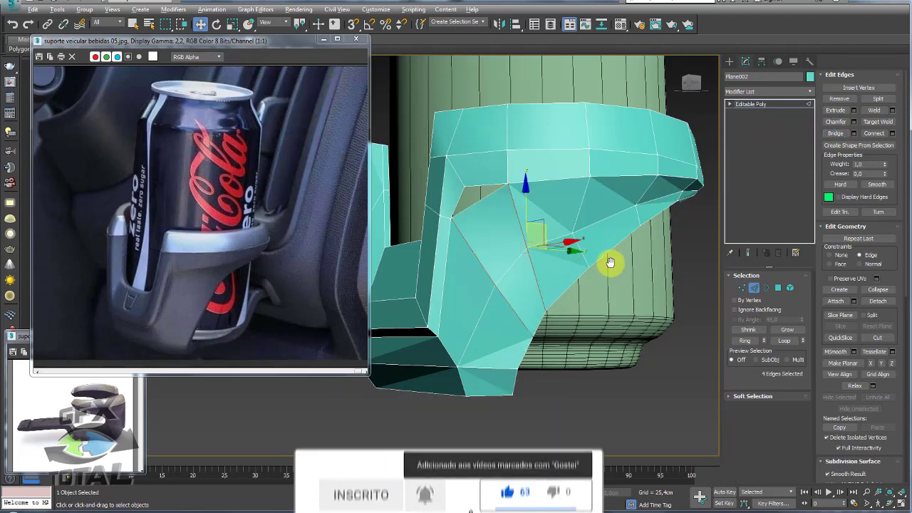
Slide a vertex by the bridged area up along its edge
{"action": "left_click", "coordinate": [742, 287]}
{"action": "left_click", "coordinate": [547, 311]}
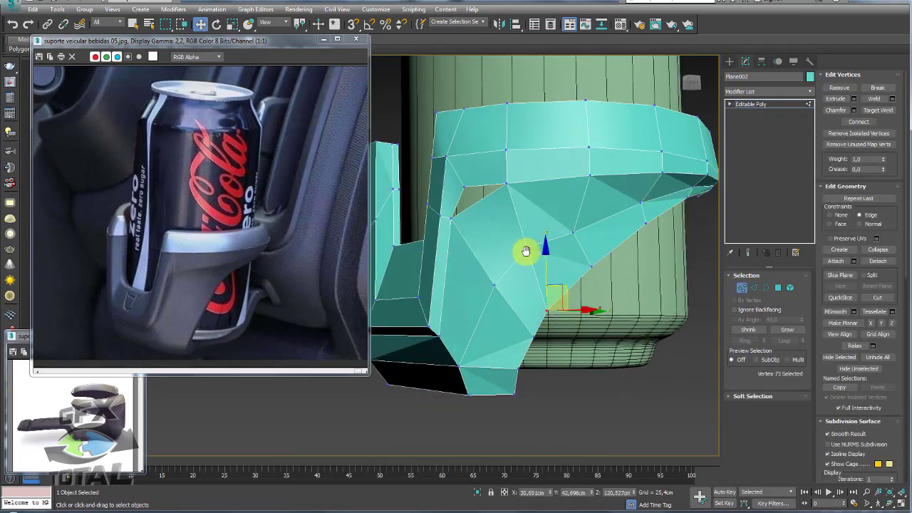
{"action": "left_click", "coordinate": [525, 248], "text": "ctrl"}
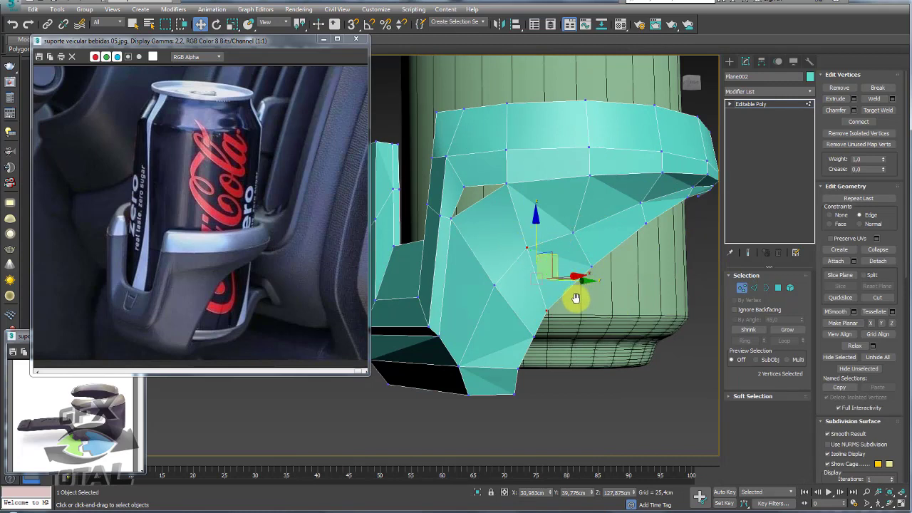
{"action": "left_click", "coordinate": [534, 246], "text": "alt"}
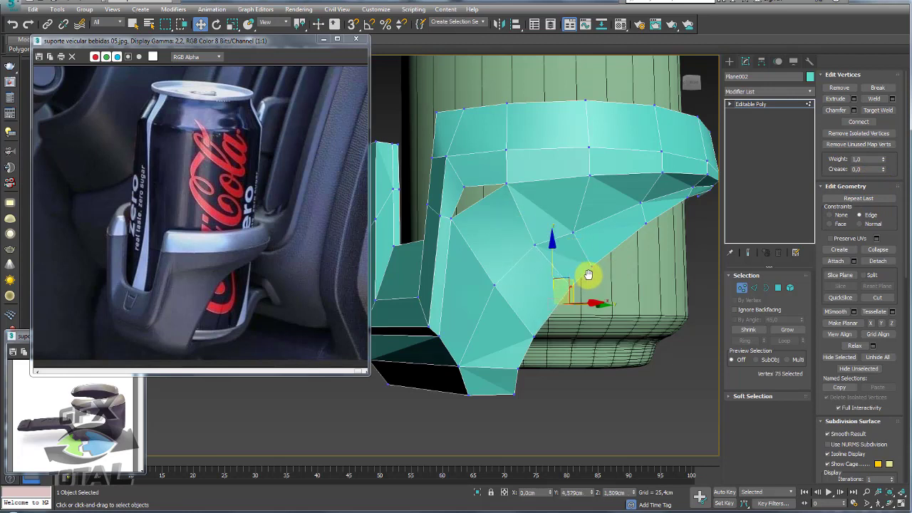
{"action": "left_click_drag", "start_coordinate": [588, 274], "coordinate": [582, 276]}
Ring-select parallel panel edges, connect them with a new edge, and enable Target Weld
{"action": "left_click", "coordinate": [754, 287]}
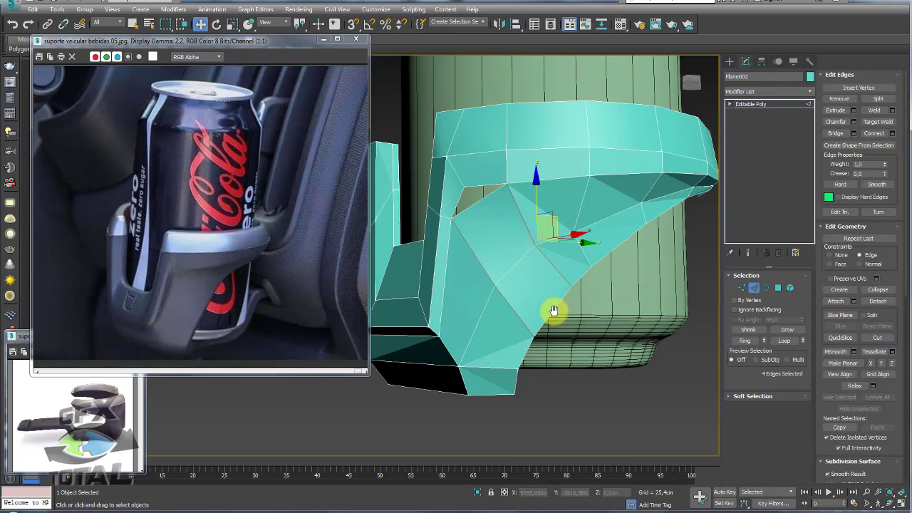
{"action": "left_click", "coordinate": [554, 311]}
{"action": "left_click", "coordinate": [744, 341]}
{"action": "left_click", "coordinate": [876, 133]}
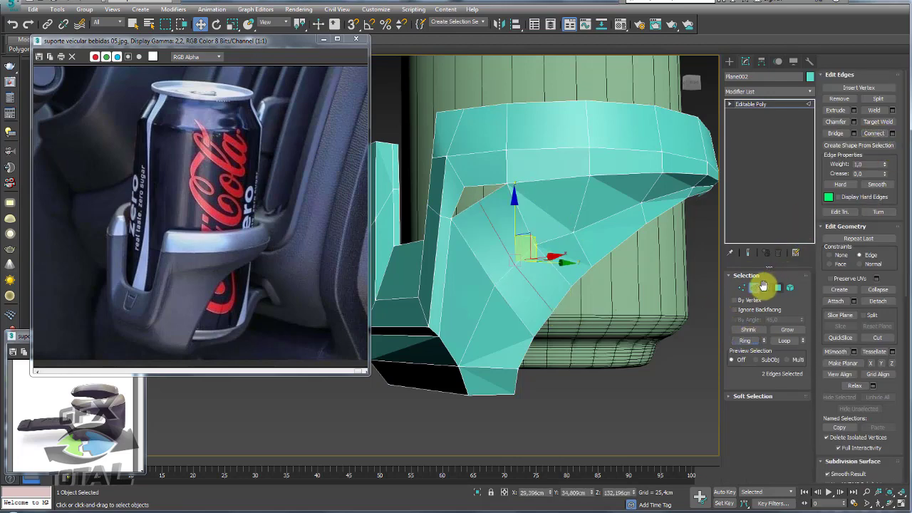
{"action": "left_click", "coordinate": [743, 287]}
{"action": "left_click", "coordinate": [877, 109]}
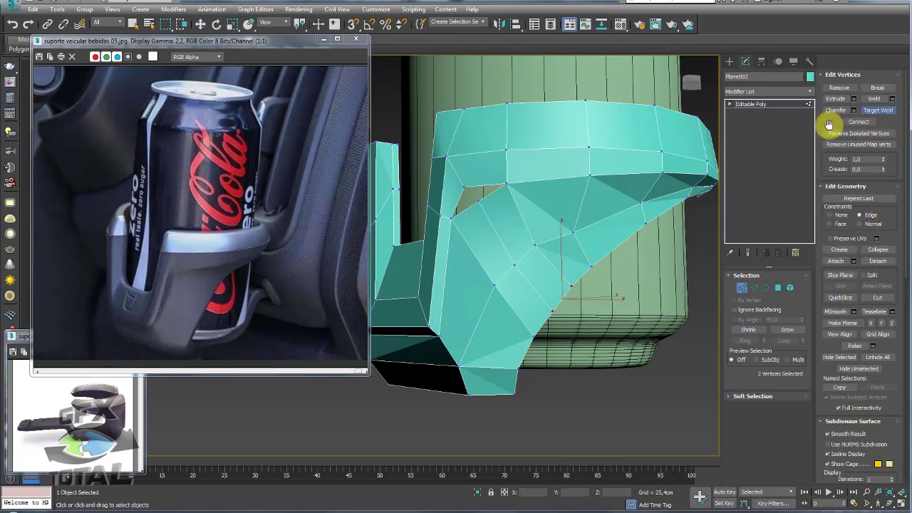
Move a pair of lower-fold vertices up and to the right to reshape the fold
{"action": "key", "text": "w"}
{"action": "mouse_move", "coordinate": [467, 186]}
{"action": "middle_mouse_down", "text": "alt"}
{"action": "mouse_move", "coordinate": [496, 228]}
{"action": "mouse_move", "coordinate": [463, 269]}
{"action": "mouse_move", "coordinate": [505, 266]}
{"action": "middle_mouse_up", "text": "alt"}
{"action": "scroll", "coordinate": [505, 266], "scroll_direction": "up", "scroll_amount": 2}
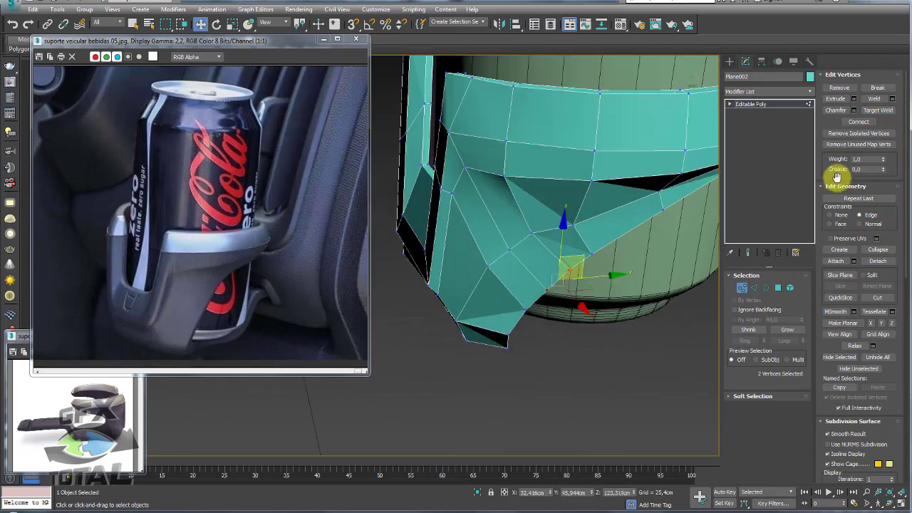
{"action": "mouse_move", "coordinate": [672, 246]}
{"action": "middle_mouse_down", "text": "alt"}
{"action": "mouse_move", "coordinate": [539, 246]}
{"action": "mouse_move", "coordinate": [500, 274]}
{"action": "mouse_move", "coordinate": [517, 285]}
{"action": "mouse_move", "coordinate": [494, 289]}
{"action": "mouse_move", "coordinate": [503, 273]}
{"action": "mouse_move", "coordinate": [580, 250]}
{"action": "mouse_move", "coordinate": [576, 259]}
{"action": "mouse_move", "coordinate": [582, 240]}
{"action": "middle_mouse_up", "text": "alt"}
{"action": "left_click", "coordinate": [507, 246]}
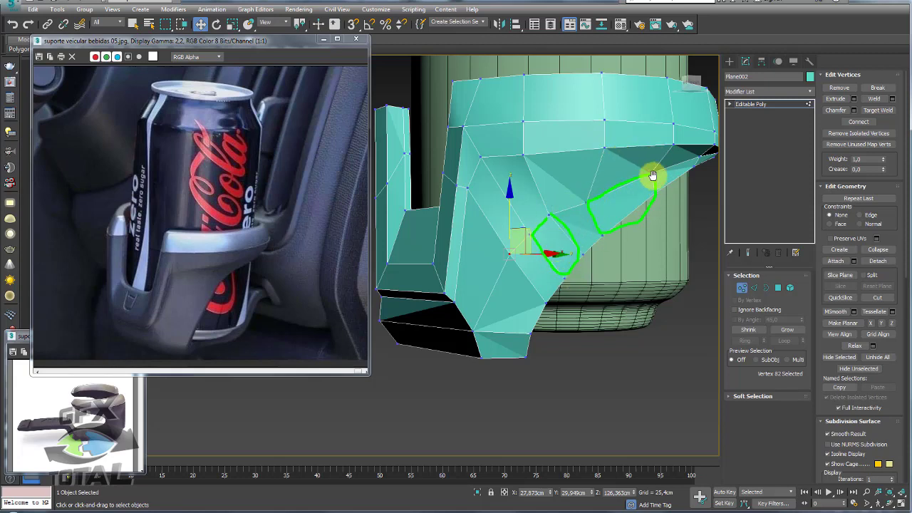
{"action": "mouse_move", "coordinate": [634, 235]}
{"action": "middle_mouse_down"}
{"action": "mouse_move", "coordinate": [610, 235]}
{"action": "mouse_move", "coordinate": [541, 271]}
{"action": "mouse_move", "coordinate": [561, 255]}
{"action": "middle_mouse_up"}
{"action": "left_click", "coordinate": [591, 204], "text": "ctrl"}
{"action": "scroll", "coordinate": [614, 237], "scroll_direction": "up", "scroll_amount": 2}
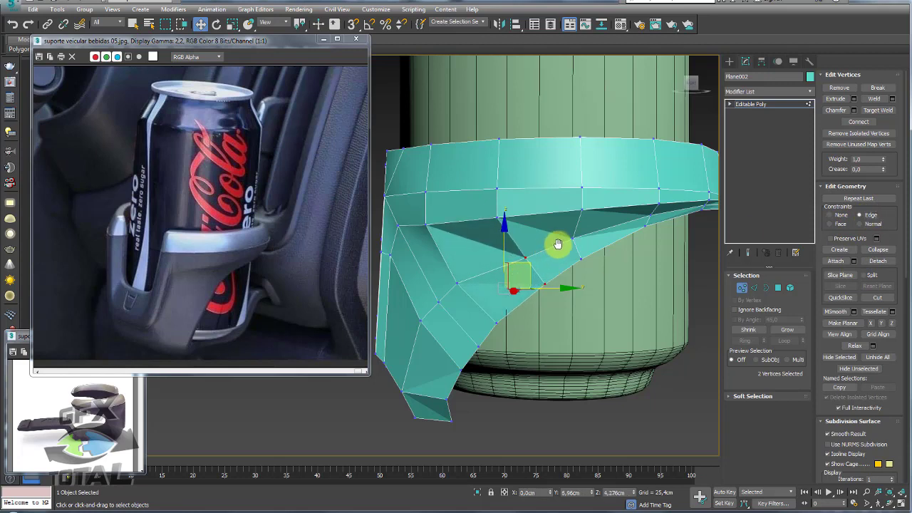
{"action": "left_click_drag", "start_coordinate": [525, 264], "coordinate": [556, 249]}
Nudge further fold vertex pairs into place so the panel sweeps smoothly under the rim
{"action": "left_click", "coordinate": [456, 283]}
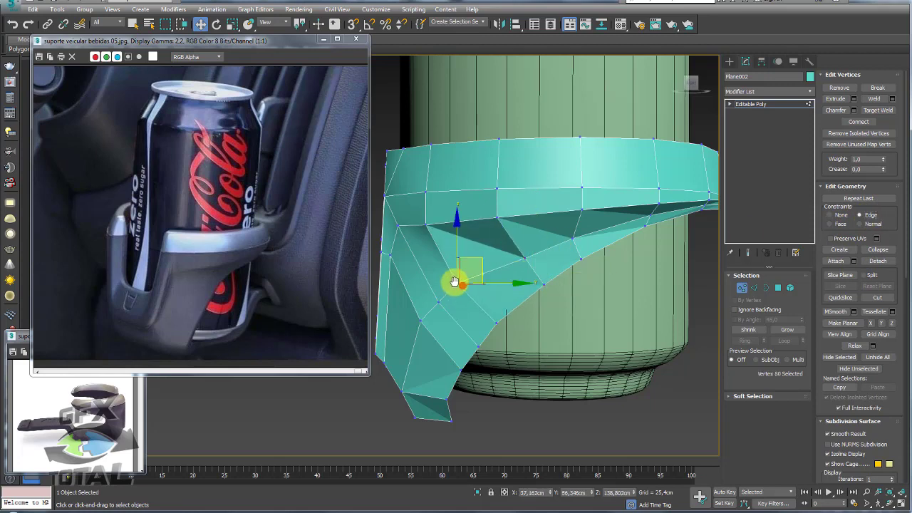
{"action": "left_click", "coordinate": [496, 322], "text": "ctrl"}
{"action": "mouse_move", "coordinate": [515, 273]}
{"action": "middle_mouse_down", "text": "alt"}
{"action": "mouse_move", "coordinate": [468, 309]}
{"action": "mouse_move", "coordinate": [513, 301]}
{"action": "mouse_move", "coordinate": [500, 286]}
{"action": "middle_mouse_up", "text": "alt"}
{"action": "left_click", "coordinate": [504, 279]}
{"action": "left_click", "coordinate": [542, 322], "text": "ctrl"}
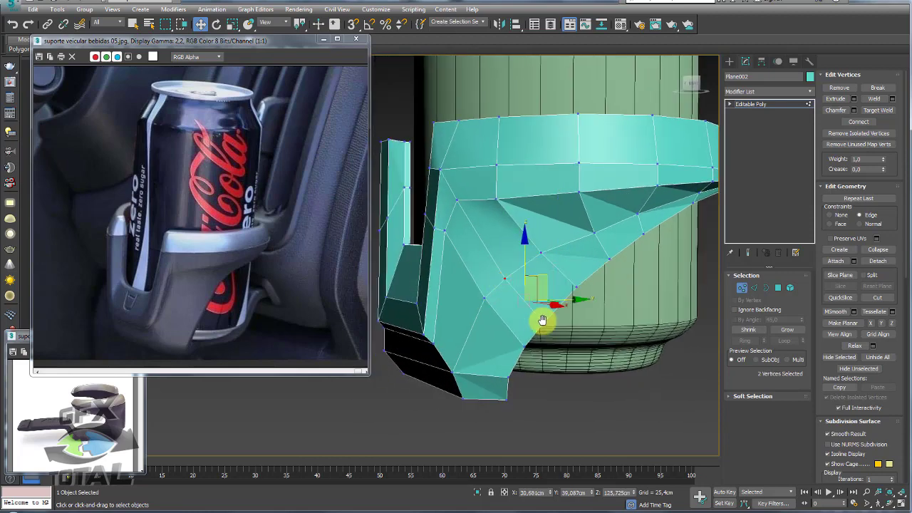
{"action": "mouse_move", "coordinate": [544, 276]}
{"action": "left_mouse_down"}
{"action": "mouse_move", "coordinate": [504, 296]}
{"action": "mouse_move", "coordinate": [520, 350]}
{"action": "mouse_move", "coordinate": [526, 340]}
{"action": "left_mouse_up"}
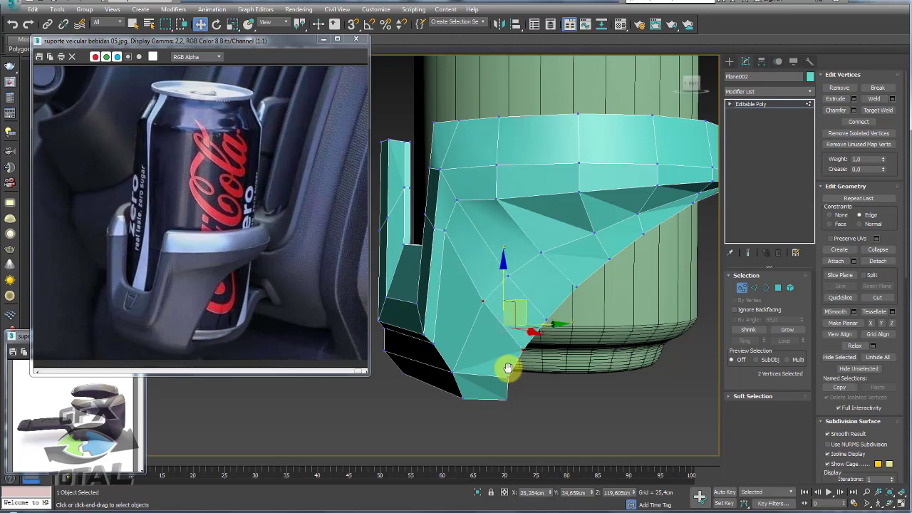
{"action": "middle_click_drag", "start_coordinate": [505, 369], "coordinate": [480, 314], "text": "alt"}
{"action": "left_click", "coordinate": [478, 312]}
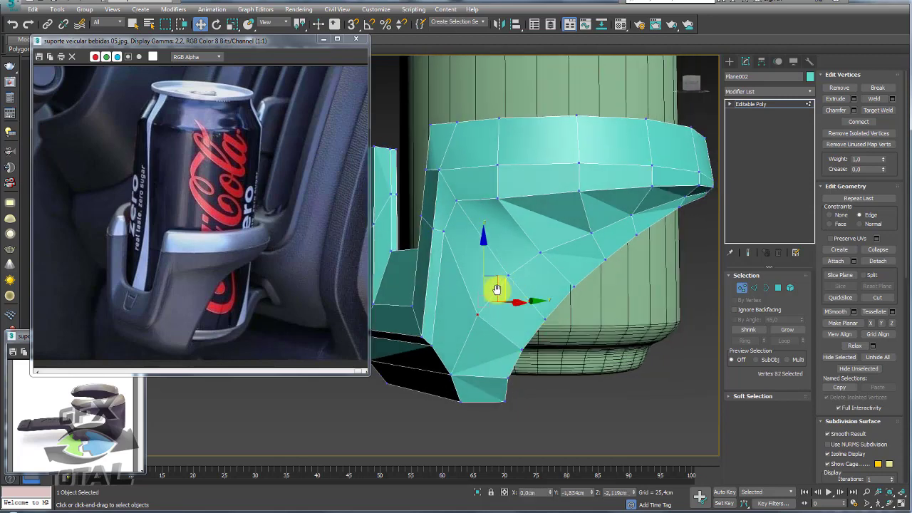
{"action": "scroll", "coordinate": [494, 292], "scroll_direction": "down", "scroll_amount": 3}
{"action": "scroll", "coordinate": [537, 309], "scroll_direction": "down", "scroll_amount": 2}
{"action": "mouse_move", "coordinate": [553, 305]}
{"action": "middle_mouse_down", "text": "alt"}
{"action": "mouse_move", "coordinate": [586, 321]}
{"action": "mouse_move", "coordinate": [544, 311]}
{"action": "middle_mouse_up", "text": "alt"}
{"action": "scroll", "coordinate": [545, 311], "scroll_direction": "up", "scroll_amount": 3}
Return to the Editable Poly object level and isolate the holder, hiding the soda can
{"action": "left_click", "coordinate": [750, 104]}
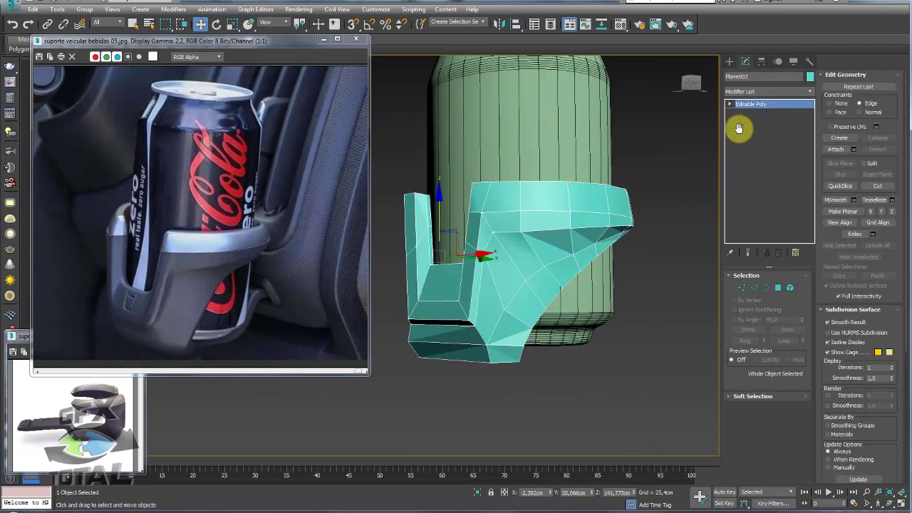
{"action": "mouse_move", "coordinate": [685, 222]}
{"action": "middle_mouse_down", "text": "alt"}
{"action": "mouse_move", "coordinate": [592, 249]}
{"action": "mouse_move", "coordinate": [602, 285]}
{"action": "mouse_move", "coordinate": [509, 261]}
{"action": "mouse_move", "coordinate": [524, 280]}
{"action": "mouse_move", "coordinate": [647, 266]}
{"action": "middle_mouse_up", "text": "alt"}
{"action": "scroll", "coordinate": [647, 266], "scroll_direction": "up", "scroll_amount": 3}
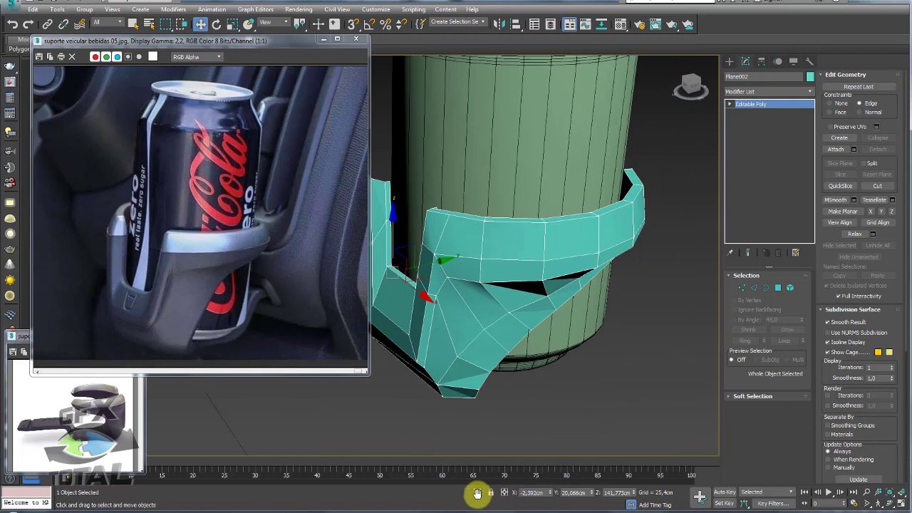
{"action": "left_click", "coordinate": [477, 492]}
{"action": "mouse_move", "coordinate": [475, 321]}
{"action": "middle_mouse_down", "text": "alt"}
{"action": "mouse_move", "coordinate": [627, 350]}
{"action": "mouse_move", "coordinate": [610, 439]}
{"action": "mouse_move", "coordinate": [590, 321]}
{"action": "mouse_move", "coordinate": [533, 299]}
{"action": "mouse_move", "coordinate": [375, 190]}
{"action": "middle_mouse_up", "text": "alt"}
{"action": "scroll", "coordinate": [600, 399], "scroll_direction": "up", "scroll_amount": 3}
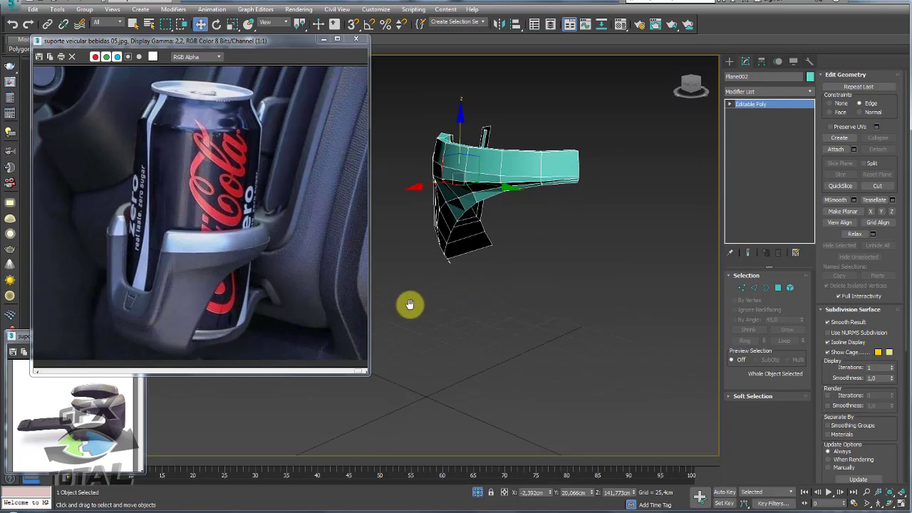
{"action": "mouse_move", "coordinate": [521, 221]}
{"action": "middle_mouse_down", "text": "alt"}
{"action": "mouse_move", "coordinate": [590, 204]}
{"action": "mouse_move", "coordinate": [525, 223]}
{"action": "middle_mouse_up", "text": "alt"}
{"action": "scroll", "coordinate": [525, 223], "scroll_direction": "up", "scroll_amount": 4}
Bridge two opposite open edges on the wall strip with a new face
{"action": "left_click", "coordinate": [751, 288]}
{"action": "mouse_move", "coordinate": [654, 250]}
{"action": "middle_mouse_down", "text": "alt"}
{"action": "mouse_move", "coordinate": [556, 248]}
{"action": "mouse_move", "coordinate": [556, 275]}
{"action": "middle_mouse_up", "text": "alt"}
{"action": "left_click", "coordinate": [449, 231]}
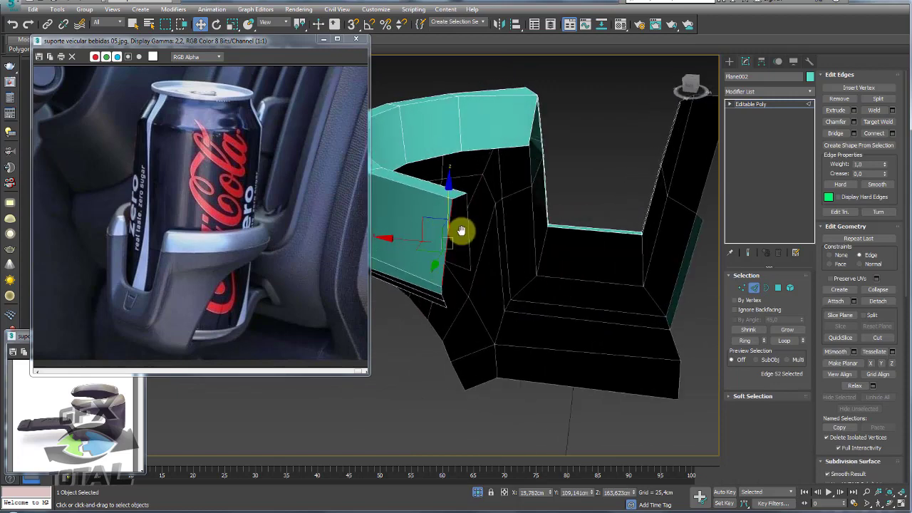
{"action": "left_click", "coordinate": [469, 233], "text": "ctrl"}
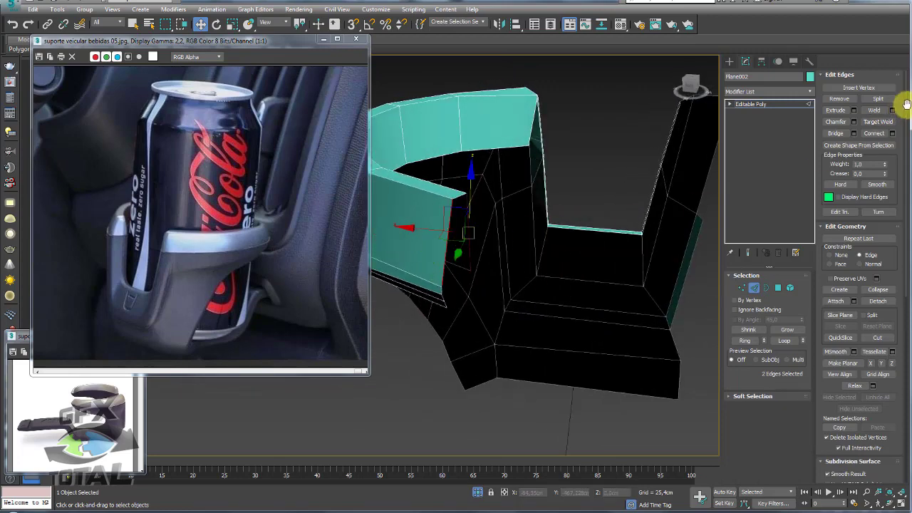
{"action": "left_click", "coordinate": [834, 133]}
{"action": "mouse_move", "coordinate": [431, 290]}
{"action": "middle_mouse_down", "text": "alt"}
{"action": "mouse_move", "coordinate": [407, 285]}
{"action": "mouse_move", "coordinate": [443, 292]}
{"action": "mouse_move", "coordinate": [537, 206]}
{"action": "mouse_move", "coordinate": [505, 224]}
{"action": "mouse_move", "coordinate": [538, 257]}
{"action": "mouse_move", "coordinate": [487, 216]}
{"action": "mouse_move", "coordinate": [446, 216]}
{"action": "middle_mouse_up", "text": "alt"}
{"action": "mouse_move", "coordinate": [629, 157]}
{"action": "middle_mouse_down", "text": "alt"}
{"action": "mouse_move", "coordinate": [643, 191]}
{"action": "mouse_move", "coordinate": [609, 232]}
{"action": "mouse_move", "coordinate": [592, 183]}
{"action": "mouse_move", "coordinate": [596, 228]}
{"action": "middle_mouse_up", "text": "alt"}
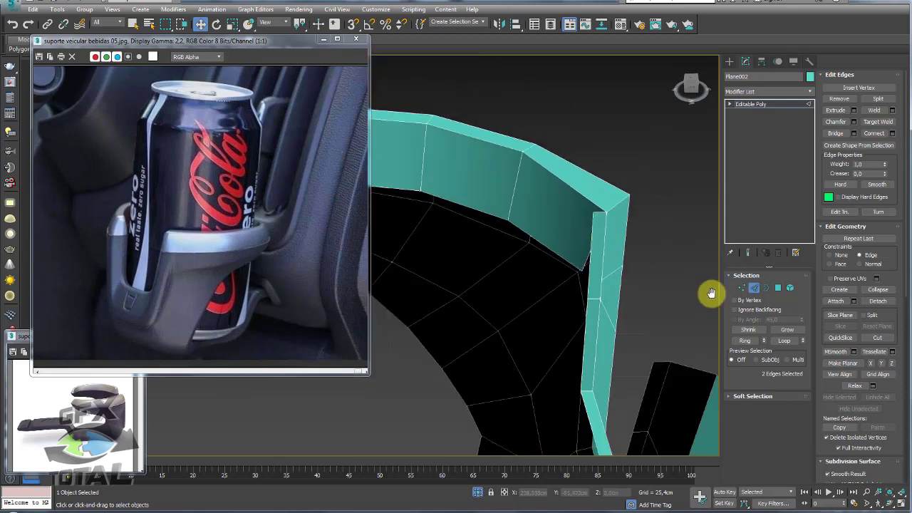
Delete the stray polygon on the wall strip
{"action": "left_click", "coordinate": [778, 288]}
{"action": "left_click", "coordinate": [597, 261]}
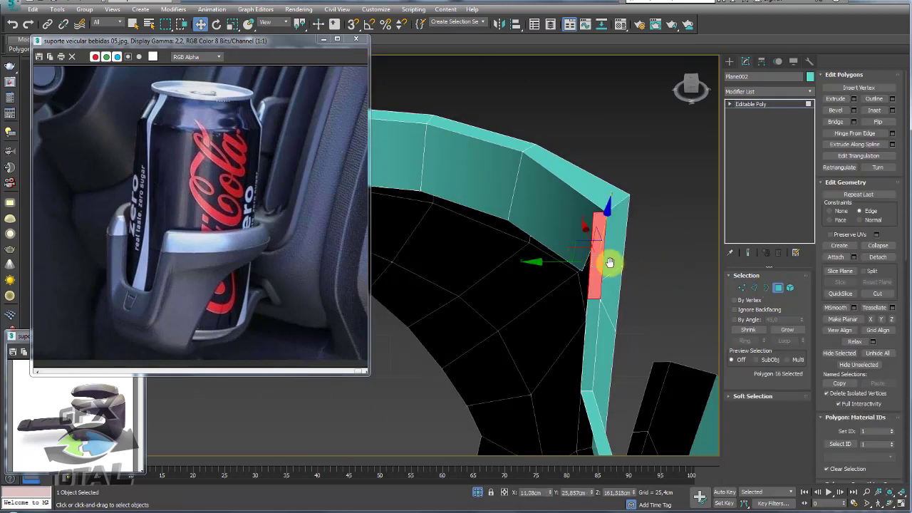
{"action": "key", "text": "Delete"}
{"action": "middle_click_drag", "start_coordinate": [581, 282], "coordinate": [572, 254], "text": "alt"}
{"action": "scroll", "coordinate": [571, 255], "scroll_direction": "up", "scroll_amount": 2}
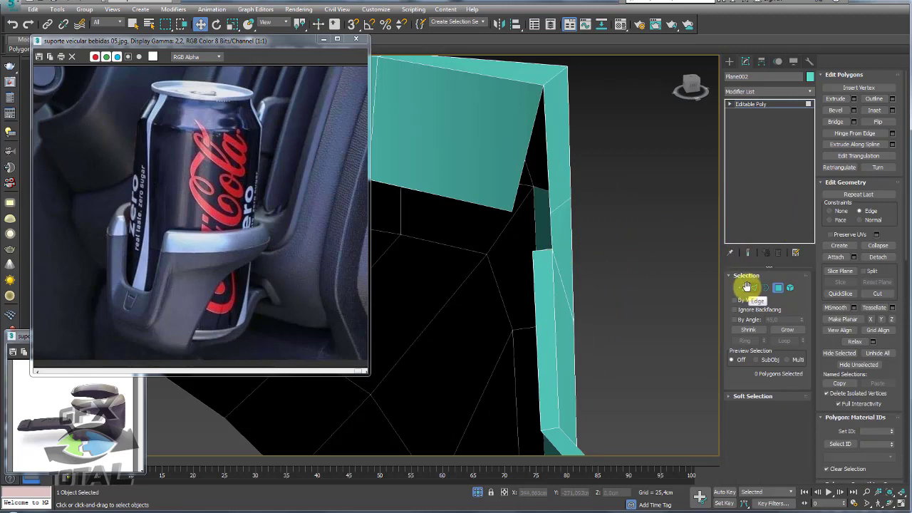
Target-weld the loose corner vertex onto its neighbour to close the rim gap
{"action": "left_click", "coordinate": [744, 287]}
{"action": "left_click", "coordinate": [534, 251]}
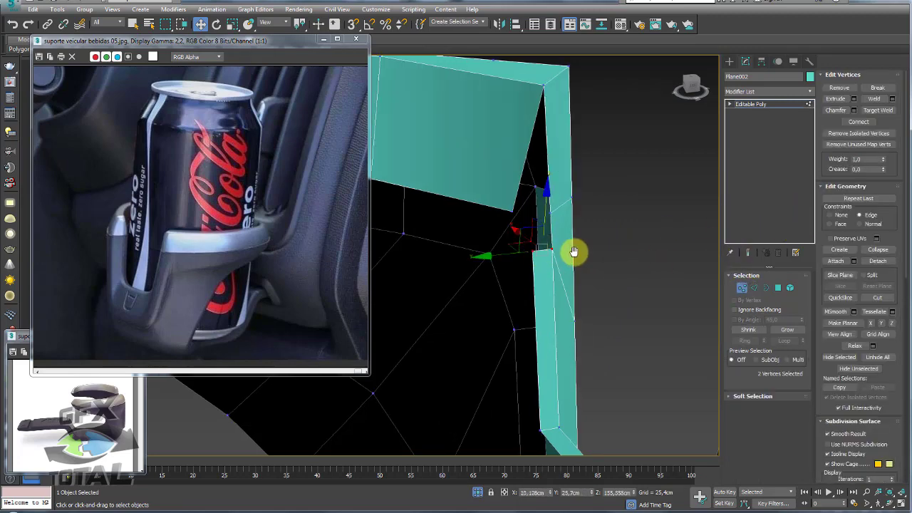
{"action": "middle_click_drag", "start_coordinate": [576, 250], "coordinate": [557, 218], "text": "alt"}
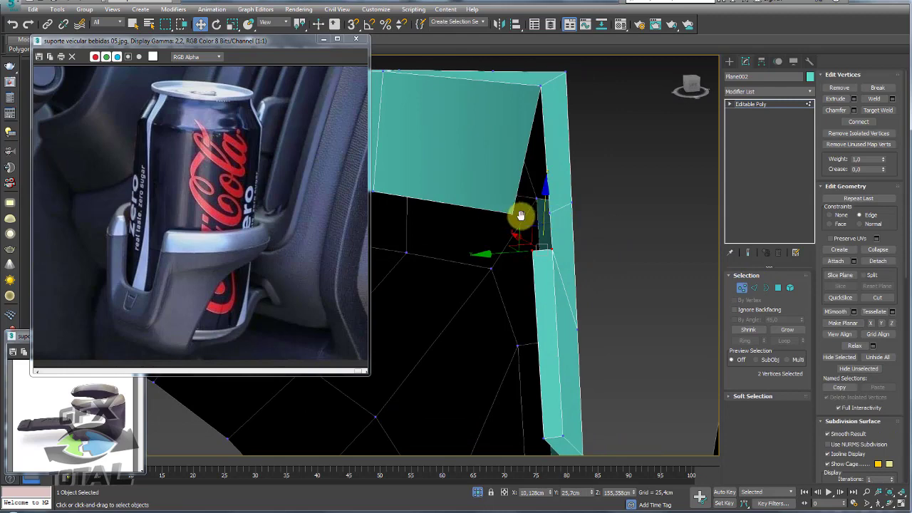
{"action": "left_click", "coordinate": [878, 110]}
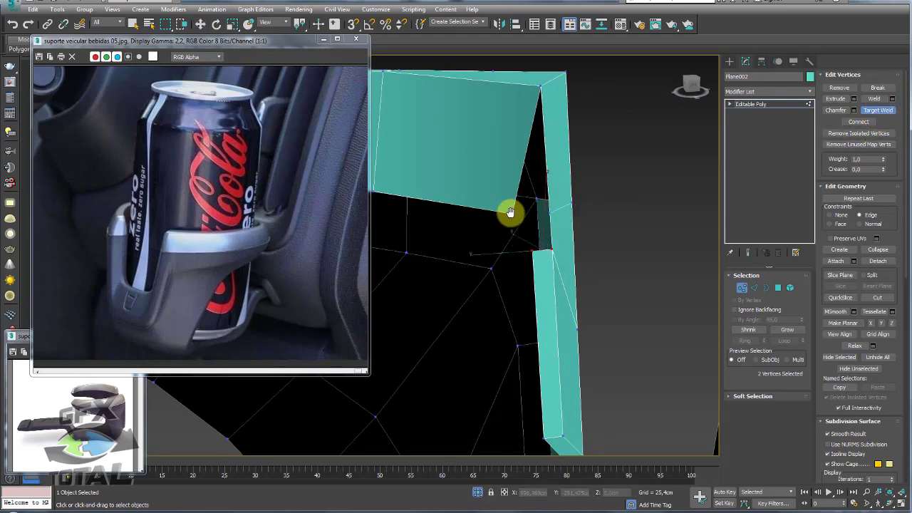
{"action": "left_click", "coordinate": [552, 212]}
{"action": "mouse_move", "coordinate": [549, 214]}
{"action": "middle_mouse_down", "text": "alt"}
{"action": "mouse_move", "coordinate": [625, 218]}
{"action": "mouse_move", "coordinate": [580, 227]}
{"action": "mouse_move", "coordinate": [631, 244]}
{"action": "mouse_move", "coordinate": [574, 249]}
{"action": "mouse_move", "coordinate": [530, 236]}
{"action": "mouse_move", "coordinate": [499, 250]}
{"action": "mouse_move", "coordinate": [429, 254]}
{"action": "mouse_move", "coordinate": [484, 219]}
{"action": "middle_mouse_up", "text": "alt"}
Select the top rim edges, checking the selection in wireframe view
{"action": "left_click", "coordinate": [755, 286]}
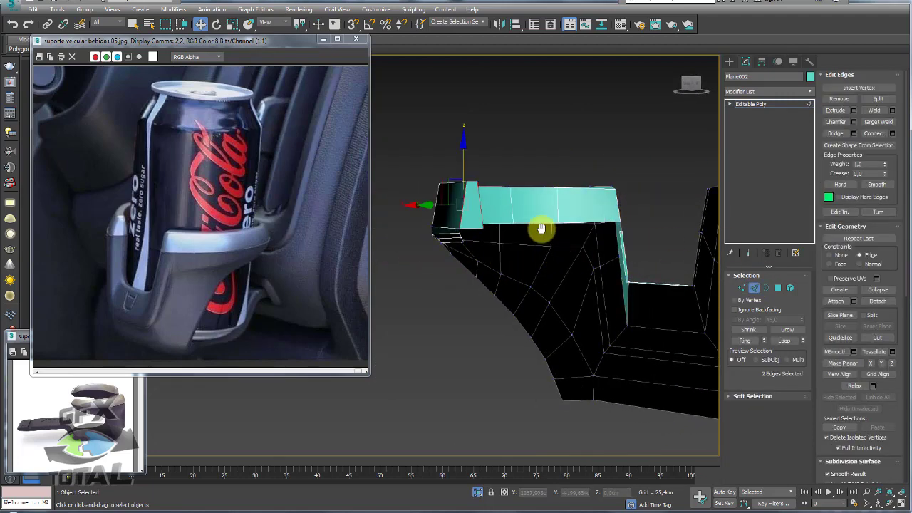
{"action": "left_click", "coordinate": [540, 223]}
{"action": "mouse_move", "coordinate": [641, 245]}
{"action": "middle_mouse_down", "text": "alt"}
{"action": "mouse_move", "coordinate": [631, 228]}
{"action": "mouse_move", "coordinate": [646, 220]}
{"action": "middle_mouse_up", "text": "alt"}
{"action": "mouse_move", "coordinate": [419, 145]}
{"action": "middle_mouse_down", "text": "alt"}
{"action": "mouse_move", "coordinate": [540, 190]}
{"action": "mouse_move", "coordinate": [684, 202]}
{"action": "mouse_move", "coordinate": [695, 211]}
{"action": "mouse_move", "coordinate": [675, 289]}
{"action": "middle_mouse_up", "text": "alt"}
{"action": "mouse_move", "coordinate": [610, 213]}
{"action": "middle_mouse_down", "text": "alt"}
{"action": "mouse_move", "coordinate": [615, 240]}
{"action": "mouse_move", "coordinate": [568, 294]}
{"action": "middle_mouse_up", "text": "alt"}
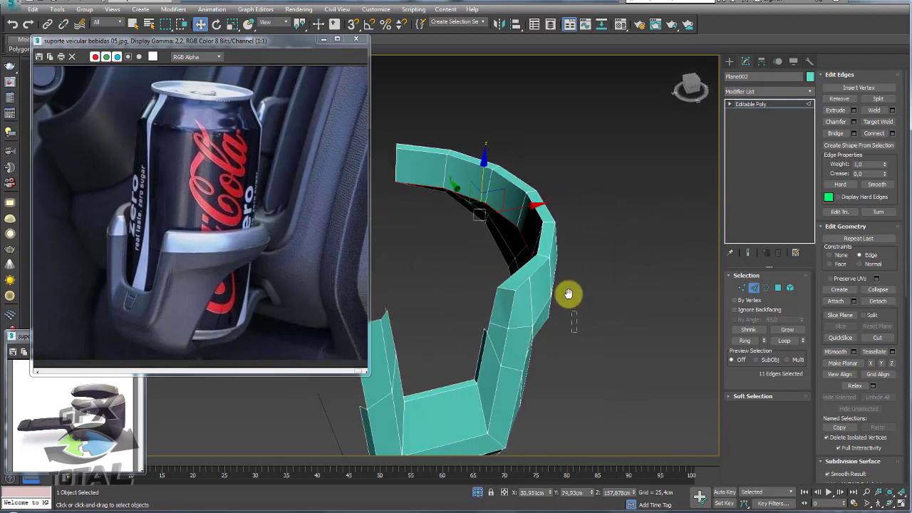
{"action": "mouse_move", "coordinate": [545, 196]}
{"action": "middle_mouse_down", "text": "alt"}
{"action": "mouse_move", "coordinate": [572, 244]}
{"action": "mouse_move", "coordinate": [558, 264]}
{"action": "middle_mouse_up", "text": "alt"}
{"action": "key", "text": "F3"}
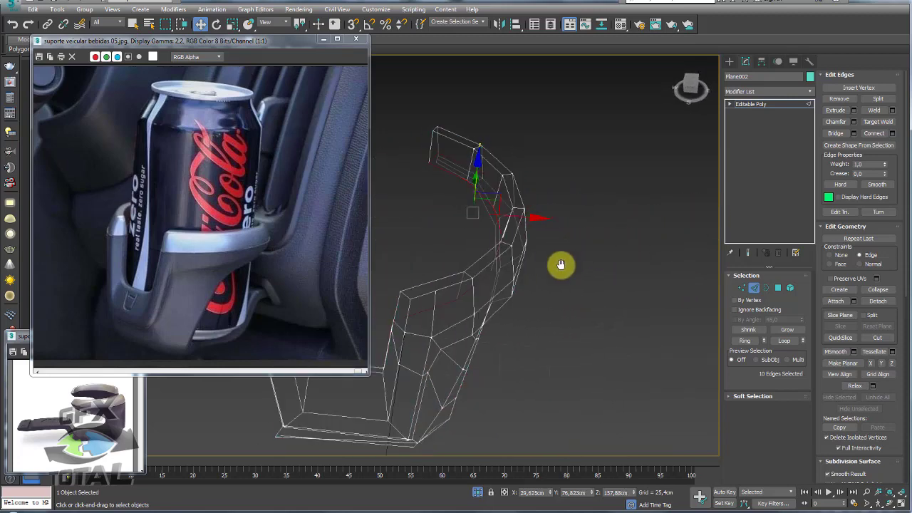
{"action": "middle_click_drag", "start_coordinate": [520, 210], "coordinate": [548, 244], "text": "alt"}
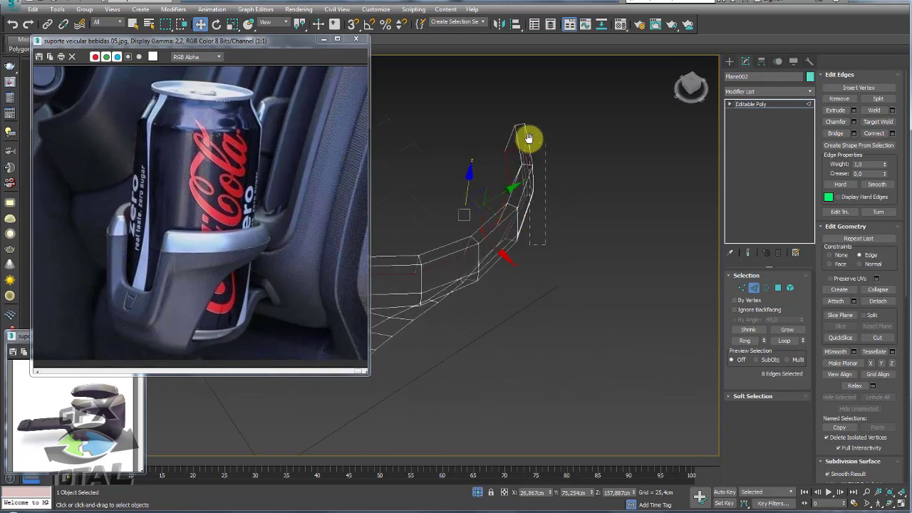
{"action": "mouse_move", "coordinate": [546, 162]}
{"action": "middle_mouse_down", "text": "alt"}
{"action": "mouse_move", "coordinate": [633, 266]}
{"action": "mouse_move", "coordinate": [591, 282]}
{"action": "mouse_move", "coordinate": [664, 260]}
{"action": "mouse_move", "coordinate": [683, 234]}
{"action": "mouse_move", "coordinate": [615, 197]}
{"action": "mouse_move", "coordinate": [558, 192]}
{"action": "mouse_move", "coordinate": [521, 238]}
{"action": "mouse_move", "coordinate": [546, 206]}
{"action": "middle_mouse_up", "text": "alt"}
{"action": "key", "text": "F3"}
{"action": "scroll", "coordinate": [634, 219], "scroll_direction": "up", "scroll_amount": 5}
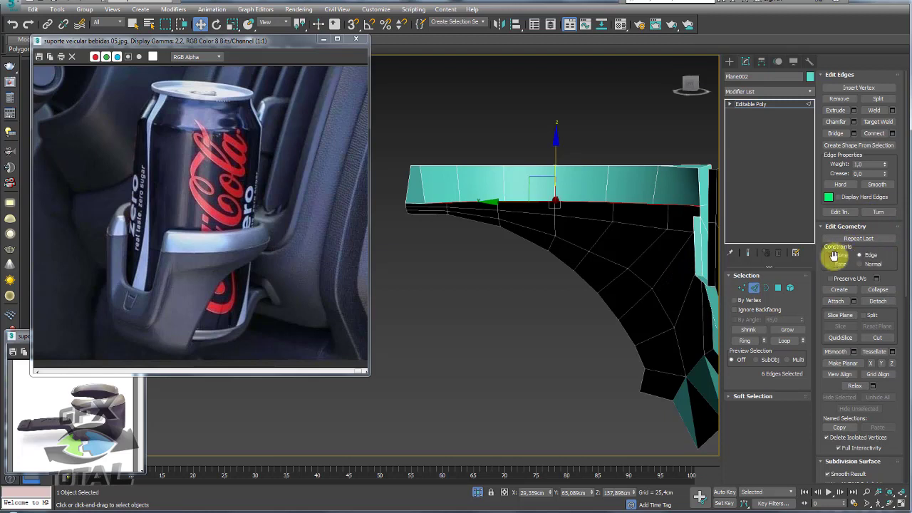
Deselect the right end edge and lower the rim edges about 2 cm on Z
{"action": "mouse_move", "coordinate": [646, 188]}
{"action": "middle_mouse_down", "text": "alt"}
{"action": "mouse_move", "coordinate": [546, 173]}
{"action": "mouse_move", "coordinate": [541, 149]}
{"action": "mouse_move", "coordinate": [633, 195]}
{"action": "mouse_move", "coordinate": [694, 212]}
{"action": "middle_mouse_up", "text": "alt"}
{"action": "left_click", "coordinate": [694, 211], "text": "alt"}
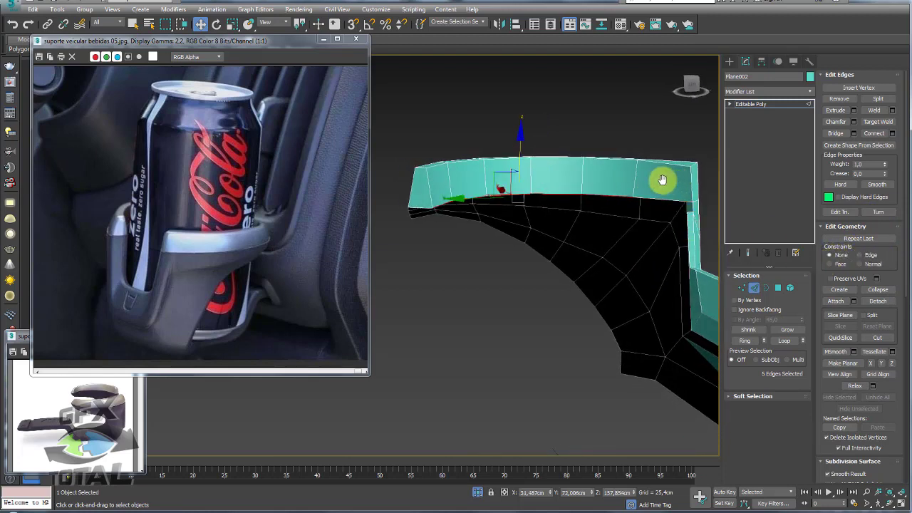
{"action": "left_click_drag", "start_coordinate": [520, 149], "coordinate": [520, 153]}
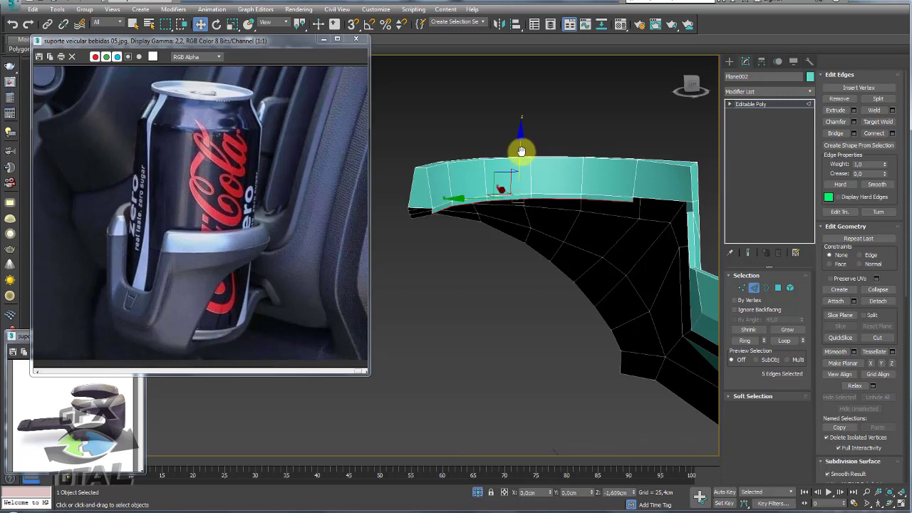
{"action": "middle_click_drag", "start_coordinate": [539, 201], "coordinate": [622, 197], "text": "alt"}
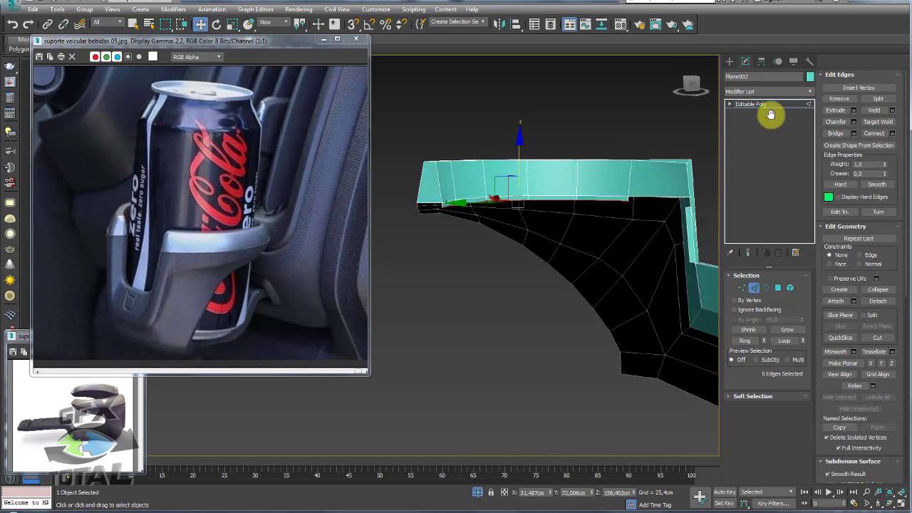
{"action": "left_click", "coordinate": [809, 92]}
{"action": "left_click_drag", "start_coordinate": [811, 114], "coordinate": [814, 167]}
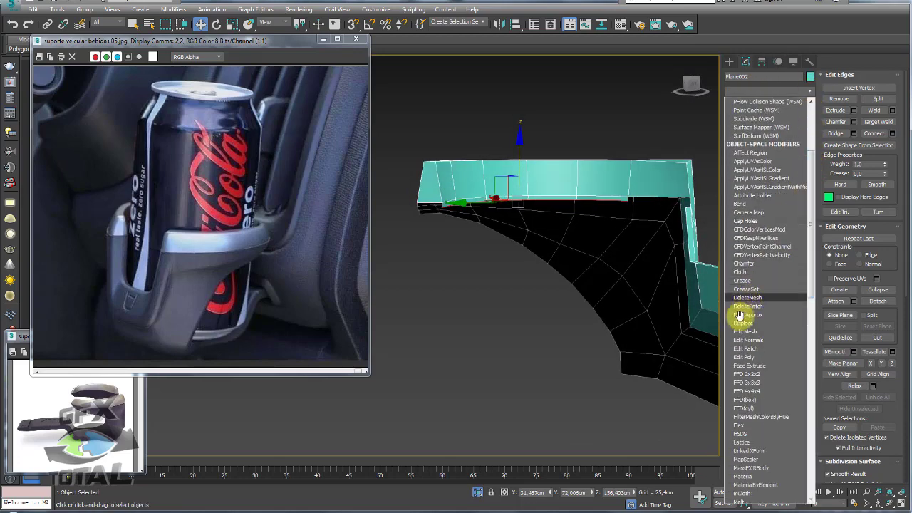
Try an FFD 3x3x3 lattice by moving its control points, then delete the modifier
{"action": "left_click", "coordinate": [753, 382]}
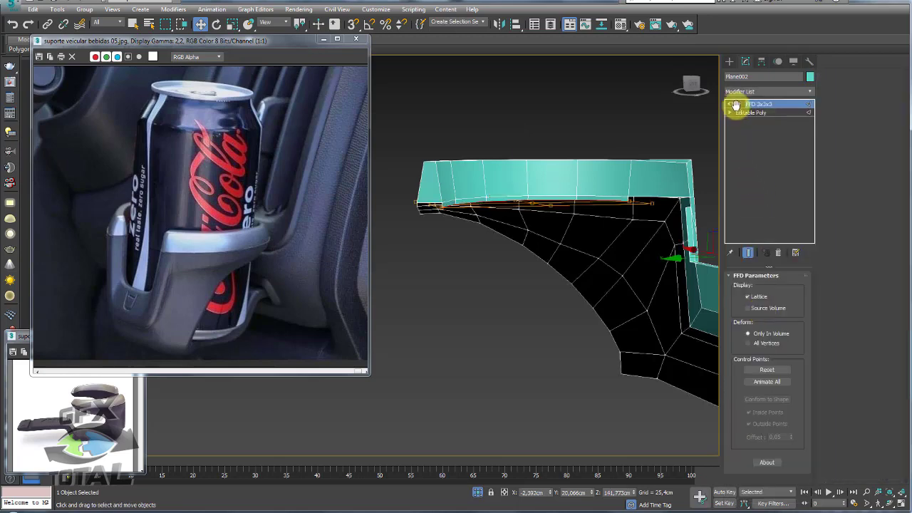
{"action": "left_click", "coordinate": [756, 114]}
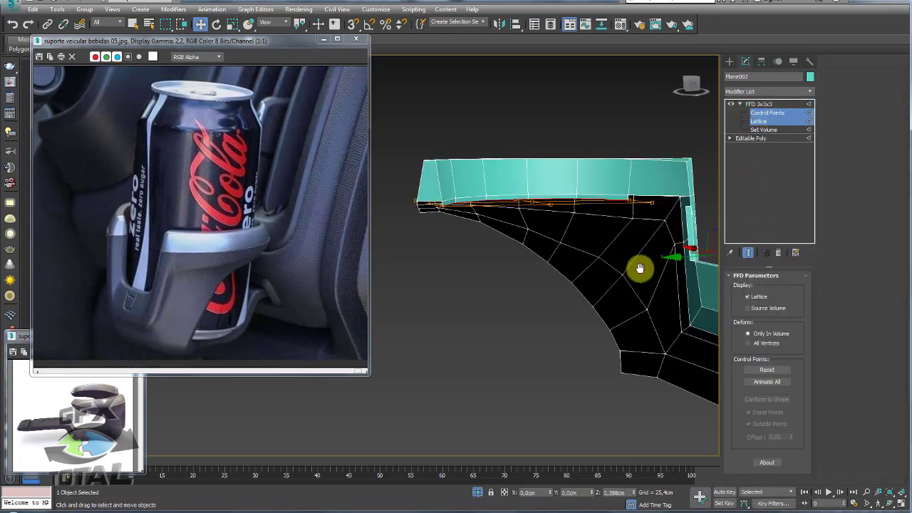
{"action": "left_click", "coordinate": [770, 113]}
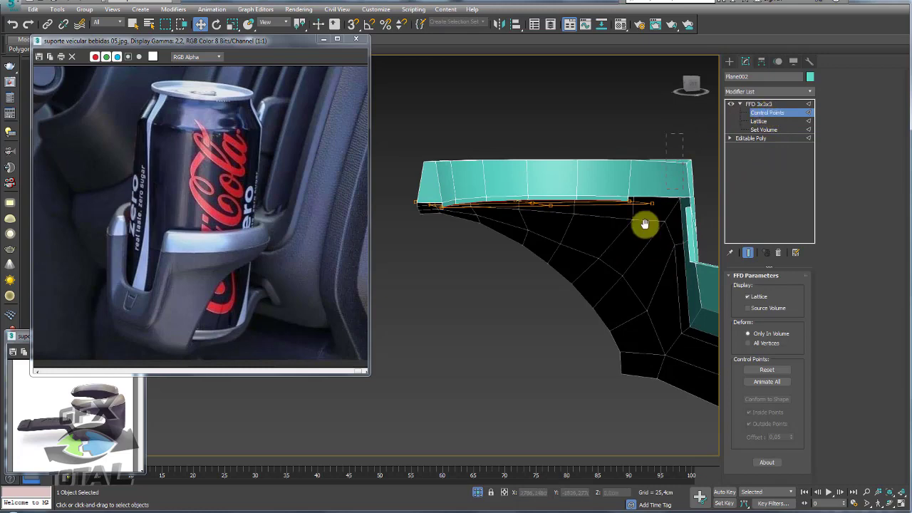
{"action": "left_click_drag", "start_coordinate": [631, 250], "coordinate": [634, 257]}
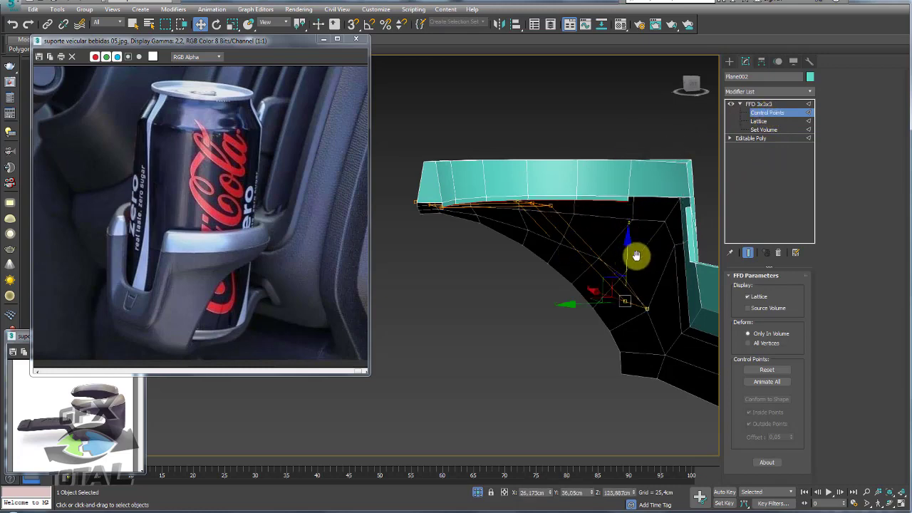
{"action": "mouse_move", "coordinate": [634, 257]}
{"action": "middle_mouse_down", "text": "alt"}
{"action": "mouse_move", "coordinate": [604, 254]}
{"action": "mouse_move", "coordinate": [664, 310]}
{"action": "middle_mouse_up", "text": "alt"}
{"action": "key", "text": "ctrl+z"}
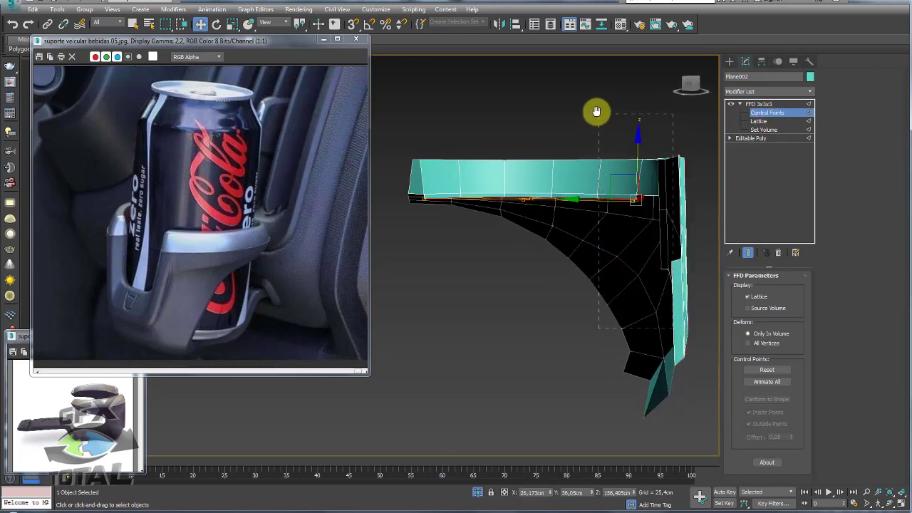
{"action": "left_click_drag", "start_coordinate": [637, 149], "coordinate": [637, 251]}
{"action": "mouse_move", "coordinate": [637, 251]}
{"action": "middle_mouse_down", "text": "alt"}
{"action": "mouse_move", "coordinate": [635, 212]}
{"action": "mouse_move", "coordinate": [663, 208]}
{"action": "mouse_move", "coordinate": [618, 204]}
{"action": "mouse_move", "coordinate": [633, 252]}
{"action": "middle_mouse_up", "text": "alt"}
{"action": "left_click", "coordinate": [763, 105]}
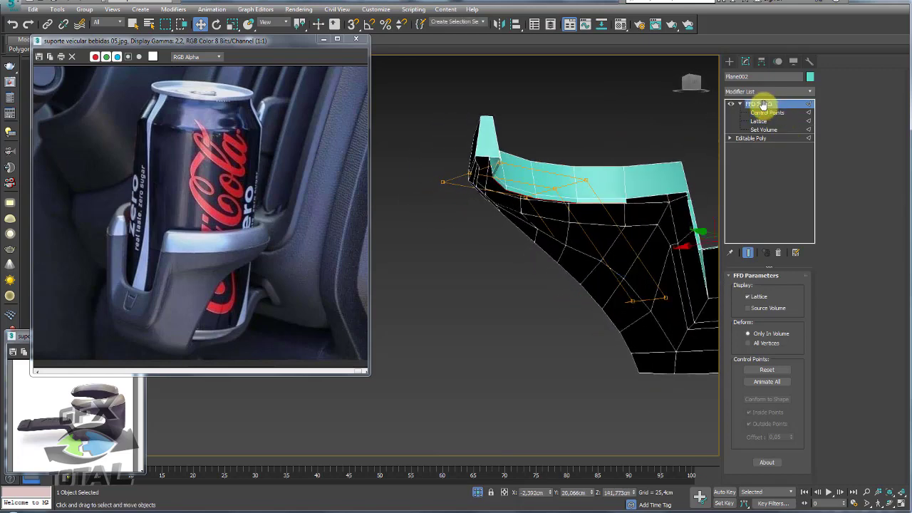
{"action": "key", "text": "Delete"}
Shift-drag the wall's bottom edges down to extrude a new row of faces
{"action": "left_click", "coordinate": [754, 287]}
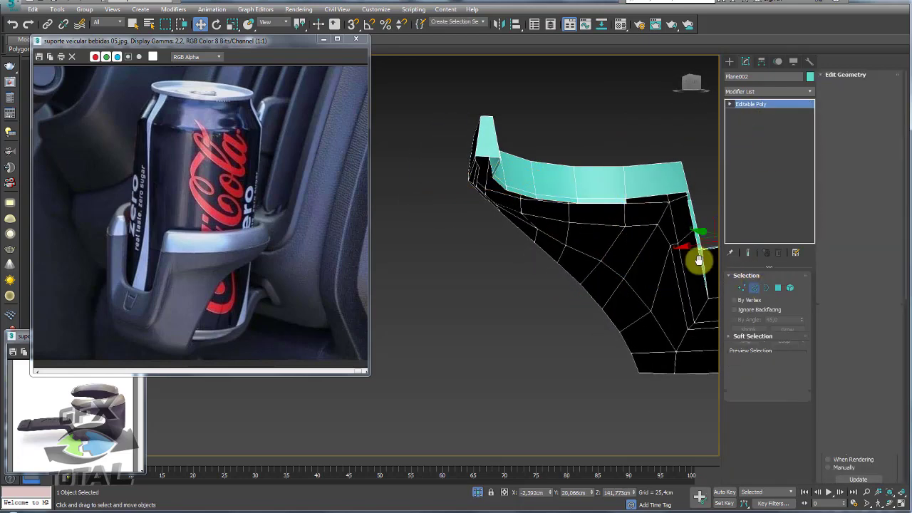
{"action": "mouse_move", "coordinate": [698, 257]}
{"action": "middle_mouse_down", "text": "alt"}
{"action": "mouse_move", "coordinate": [645, 199]}
{"action": "mouse_move", "coordinate": [584, 198]}
{"action": "middle_mouse_up", "text": "alt"}
{"action": "left_click_drag", "start_coordinate": [538, 150], "coordinate": [574, 190], "text": "shift"}
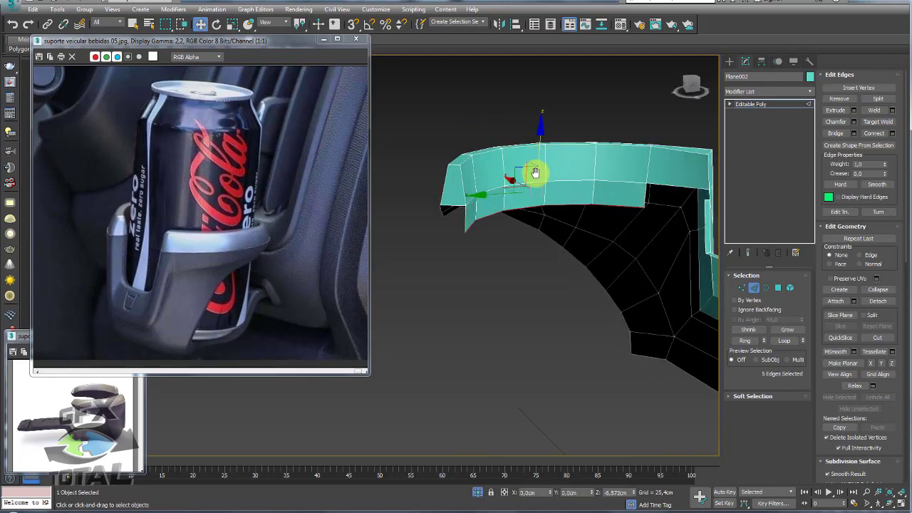
Add a new FFD 3x3x3 to the holder, undoing a first trial control-point move
{"action": "left_click", "coordinate": [809, 91]}
{"action": "left_click_drag", "start_coordinate": [810, 103], "coordinate": [810, 204]}
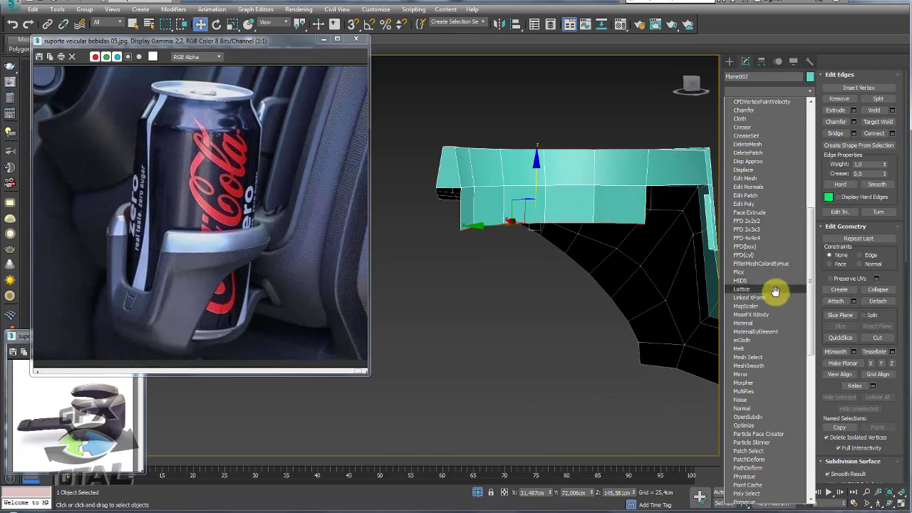
{"action": "left_click", "coordinate": [756, 229]}
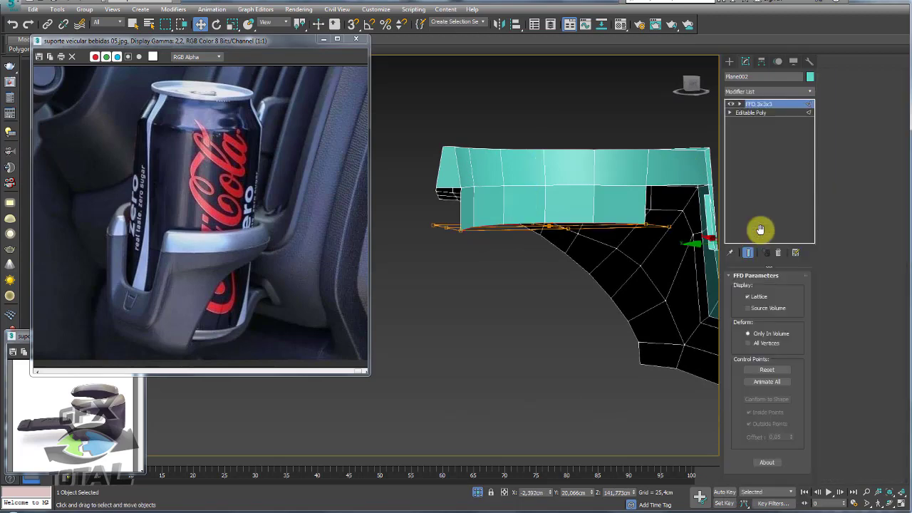
{"action": "left_click", "coordinate": [767, 113]}
{"action": "mouse_move", "coordinate": [656, 183]}
{"action": "left_mouse_down"}
{"action": "mouse_move", "coordinate": [651, 238]}
{"action": "mouse_move", "coordinate": [671, 223]}
{"action": "left_mouse_up"}
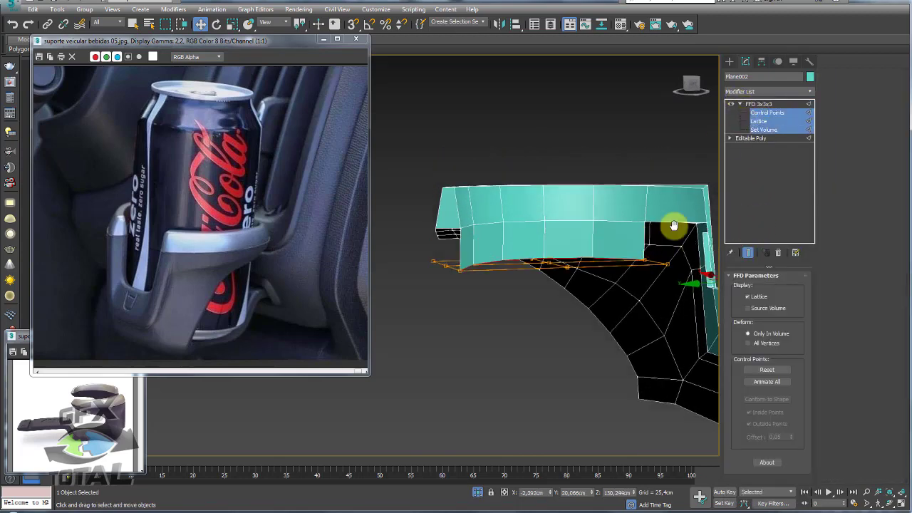
{"action": "key", "text": "ctrl+z"}
{"action": "key", "text": "ctrl+z"}
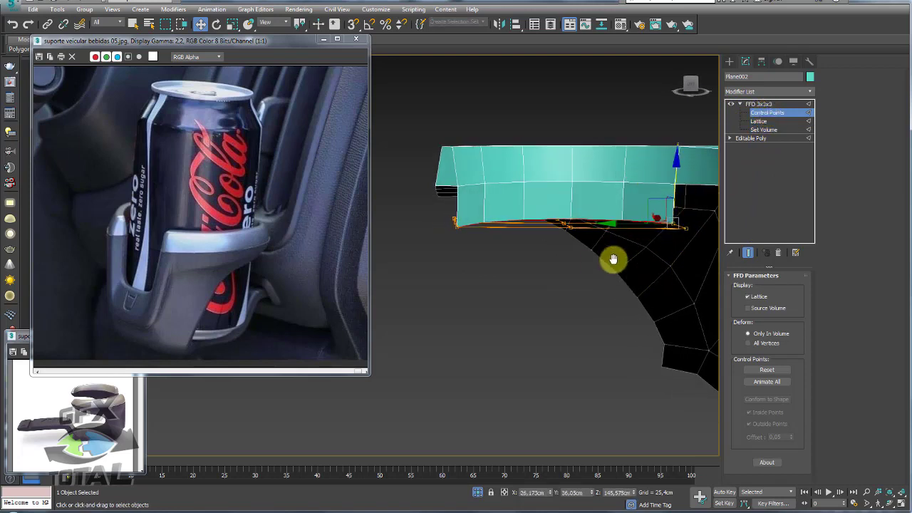
{"action": "key", "text": "ctrl+z"}
Move the lower-left, middle and right lattice points so the lower edge curves down smoothly
{"action": "left_click", "coordinate": [451, 223]}
{"action": "left_click_drag", "start_coordinate": [458, 177], "coordinate": [458, 133]}
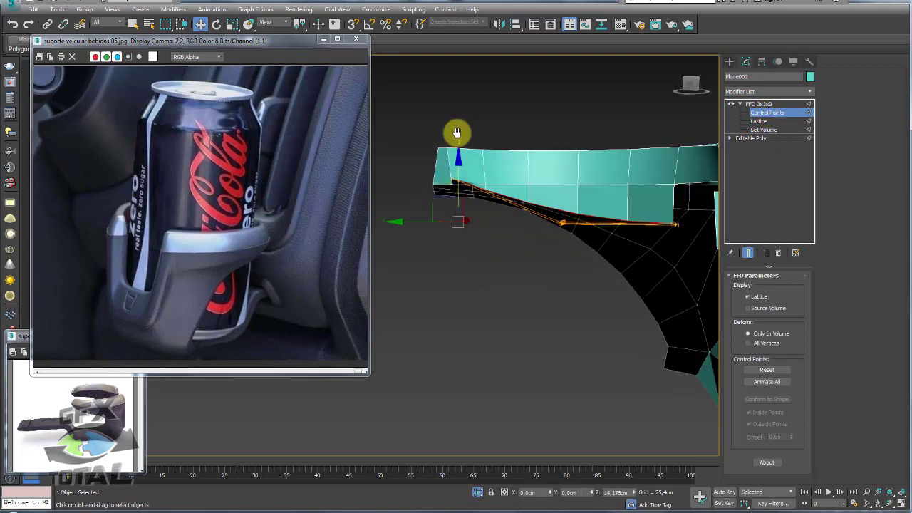
{"action": "left_click", "coordinate": [562, 223]}
{"action": "left_click_drag", "start_coordinate": [554, 179], "coordinate": [564, 173]}
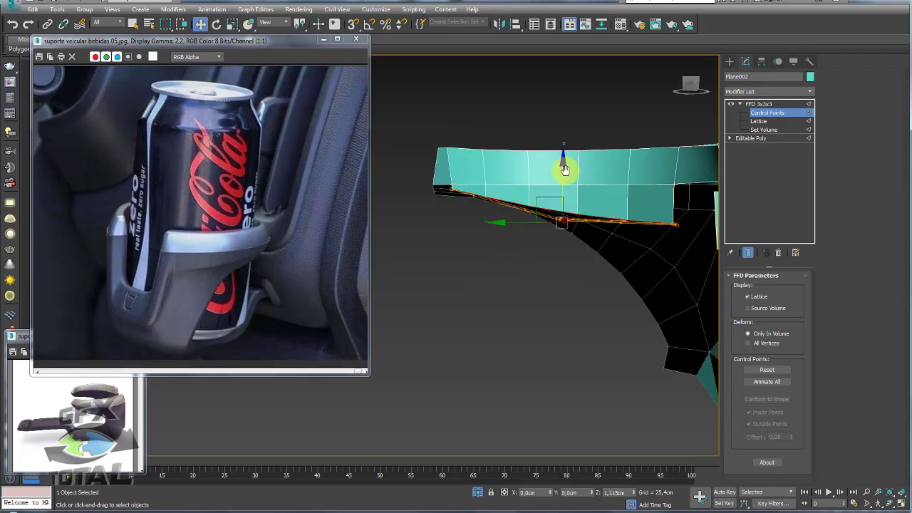
{"action": "left_click", "coordinate": [675, 225]}
{"action": "mouse_move", "coordinate": [672, 169]}
{"action": "left_mouse_down"}
{"action": "mouse_move", "coordinate": [674, 282]}
{"action": "mouse_move", "coordinate": [566, 289]}
{"action": "left_mouse_up"}
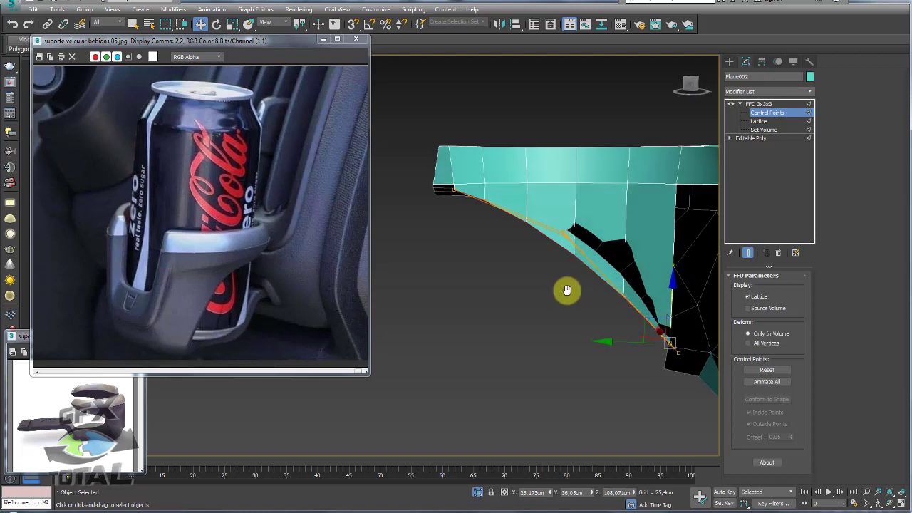
{"action": "left_click_drag", "start_coordinate": [529, 188], "coordinate": [569, 157]}
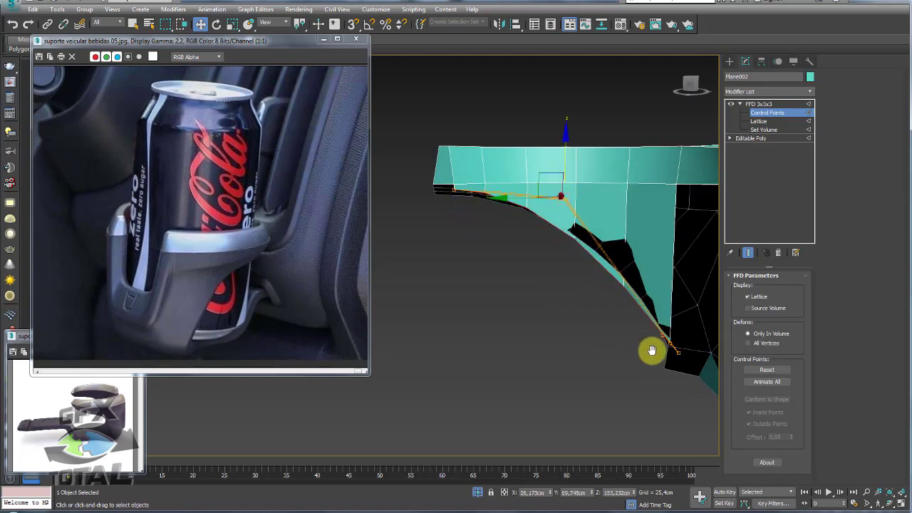
{"action": "left_click_drag", "start_coordinate": [650, 295], "coordinate": [668, 299]}
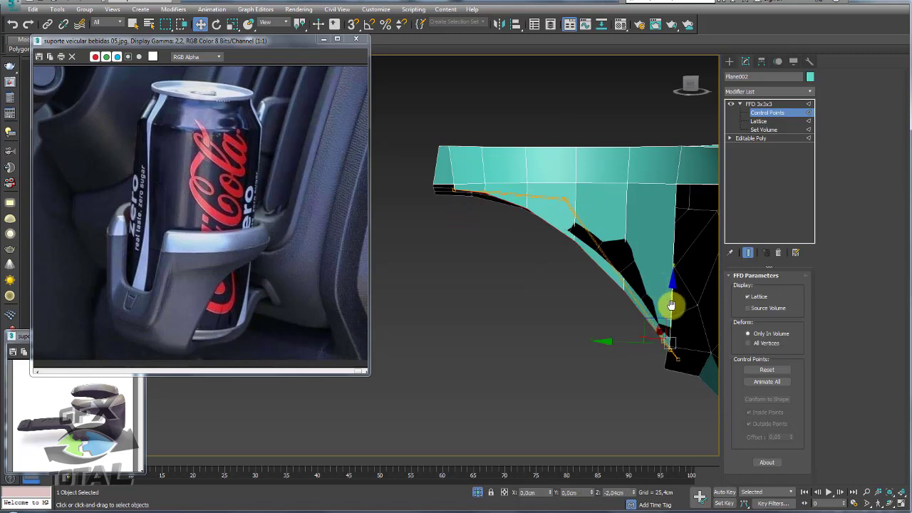
{"action": "left_click_drag", "start_coordinate": [464, 201], "coordinate": [451, 170]}
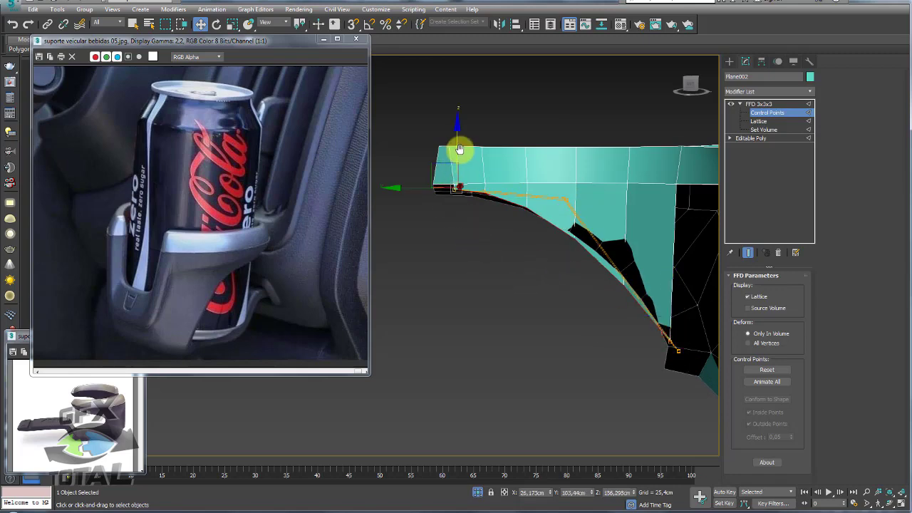
{"action": "mouse_move", "coordinate": [458, 152]}
{"action": "middle_mouse_down", "text": "alt"}
{"action": "mouse_move", "coordinate": [520, 230]}
{"action": "mouse_move", "coordinate": [557, 229]}
{"action": "middle_mouse_up", "text": "alt"}
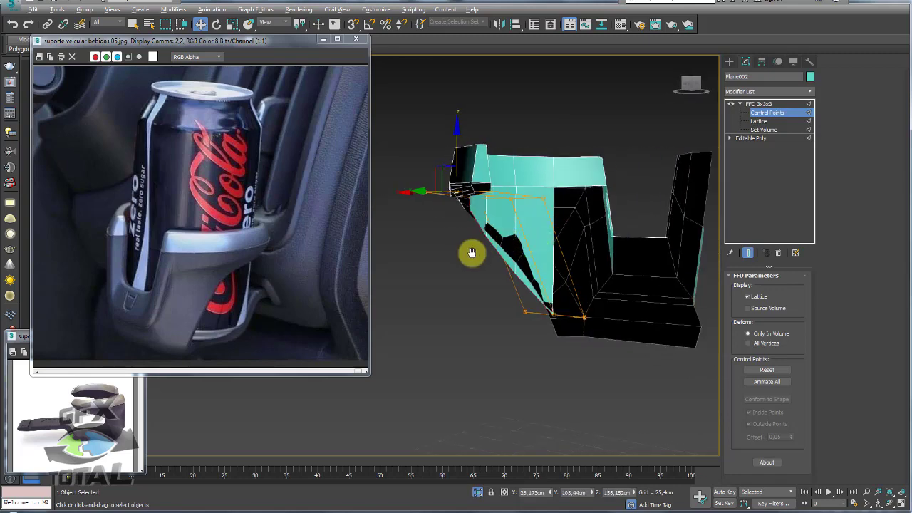
{"action": "mouse_move", "coordinate": [472, 252]}
{"action": "middle_mouse_down", "text": "alt"}
{"action": "mouse_move", "coordinate": [528, 258]}
{"action": "mouse_move", "coordinate": [508, 242]}
{"action": "mouse_move", "coordinate": [624, 267]}
{"action": "mouse_move", "coordinate": [545, 263]}
{"action": "mouse_move", "coordinate": [583, 259]}
{"action": "middle_mouse_up", "text": "alt"}
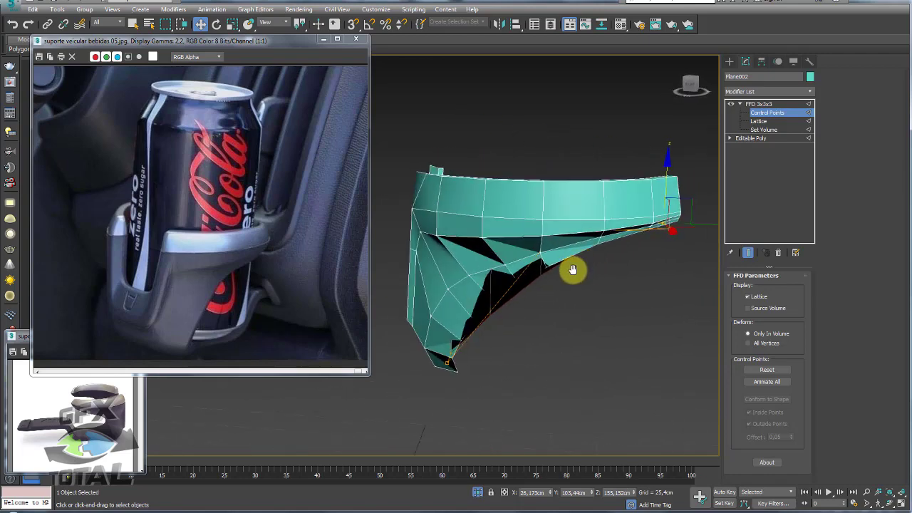
In Polygon mode, nudge a face on the mount's curved underside slightly along X
{"action": "left_click", "coordinate": [777, 287]}
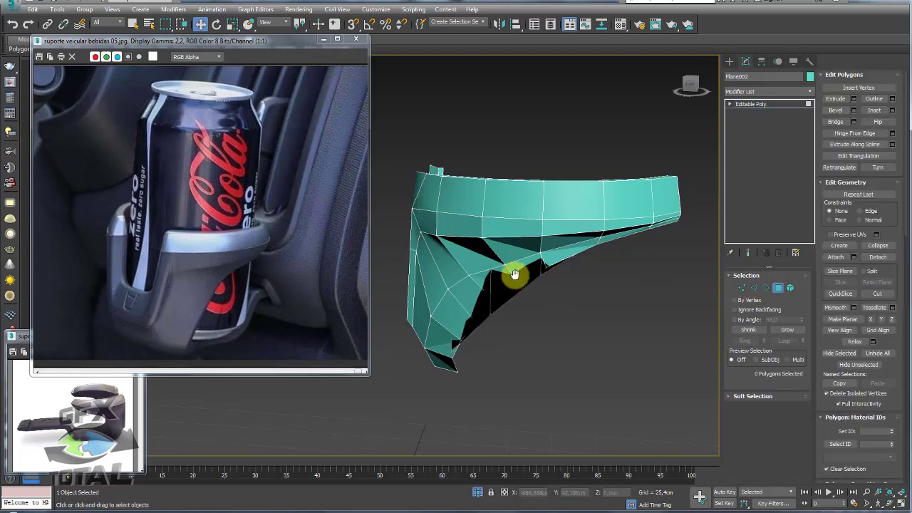
{"action": "left_click", "coordinate": [501, 271]}
{"action": "mouse_move", "coordinate": [501, 271]}
{"action": "middle_mouse_down", "text": "alt"}
{"action": "mouse_move", "coordinate": [524, 293]}
{"action": "mouse_move", "coordinate": [607, 267]}
{"action": "middle_mouse_up", "text": "alt"}
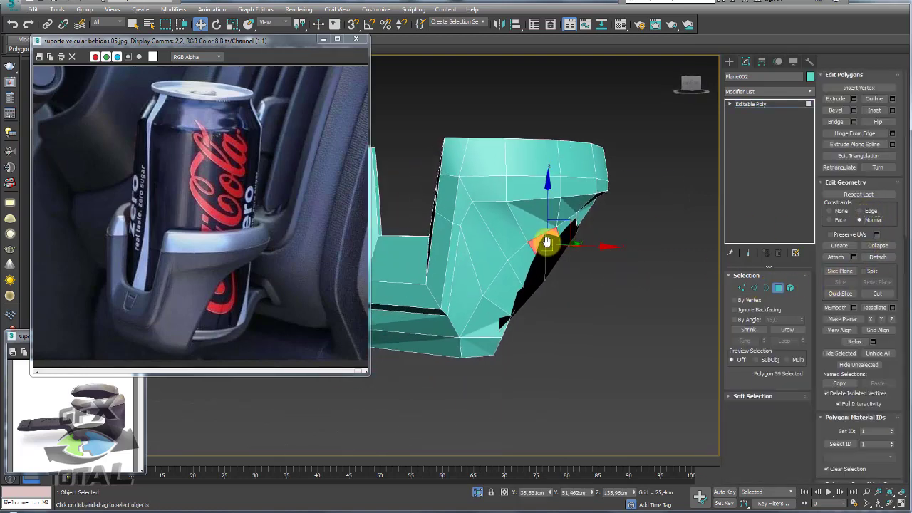
{"action": "middle_click_drag", "start_coordinate": [547, 243], "coordinate": [579, 252], "text": "alt"}
{"action": "mouse_move", "coordinate": [579, 252]}
{"action": "left_mouse_down"}
{"action": "mouse_move", "coordinate": [661, 252]}
{"action": "mouse_move", "coordinate": [590, 248]}
{"action": "left_mouse_up"}
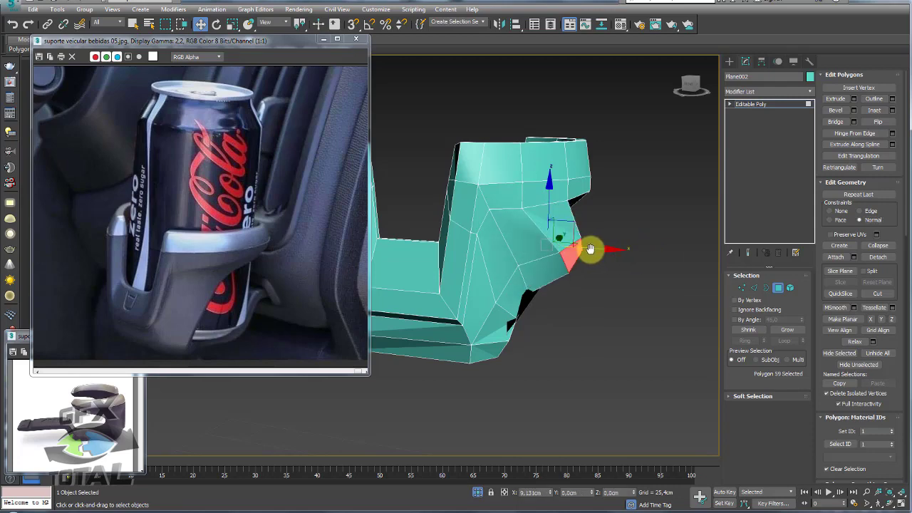
{"action": "middle_click_drag", "start_coordinate": [604, 250], "coordinate": [582, 259], "text": "alt"}
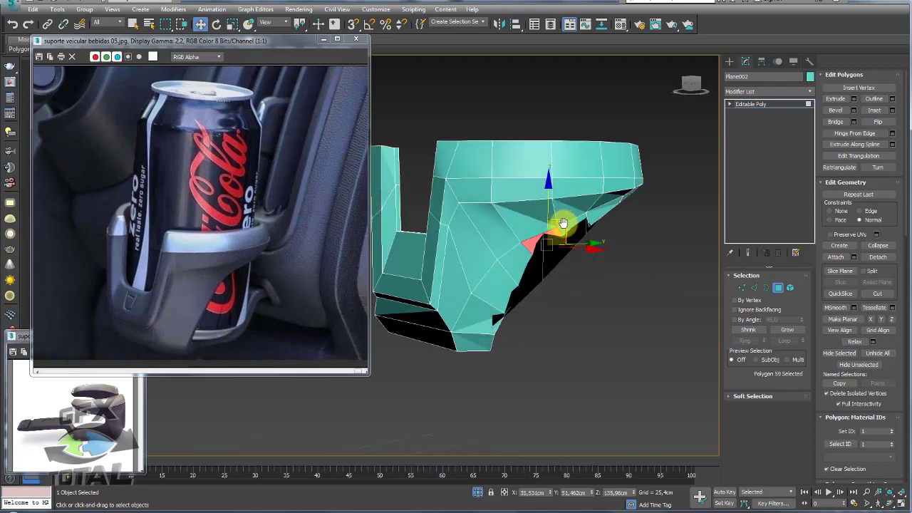
{"action": "left_click_drag", "start_coordinate": [562, 223], "coordinate": [574, 237]}
{"action": "middle_click_drag", "start_coordinate": [582, 275], "coordinate": [592, 253], "text": "alt"}
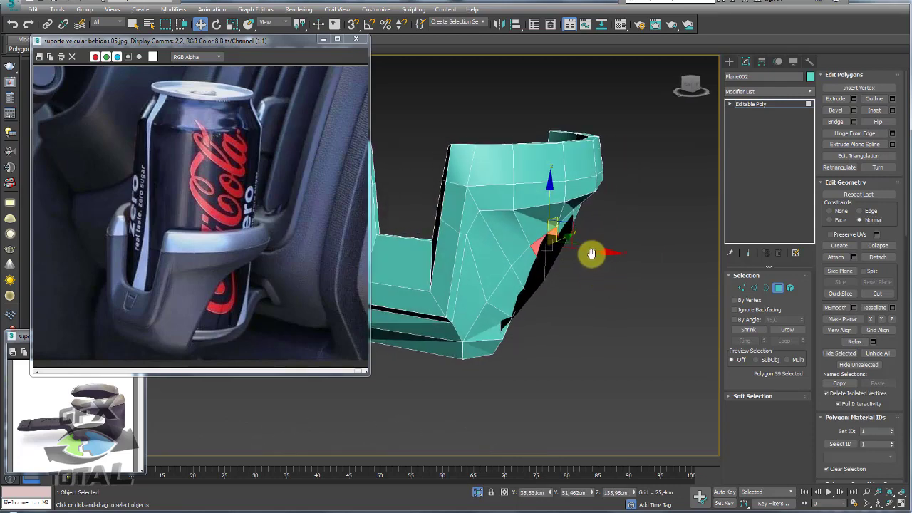
{"action": "left_click_drag", "start_coordinate": [584, 264], "coordinate": [602, 264]}
Select two neighbouring lower-front faces, then switch to Edge mode and pick an underside edge
{"action": "left_click", "coordinate": [501, 315]}
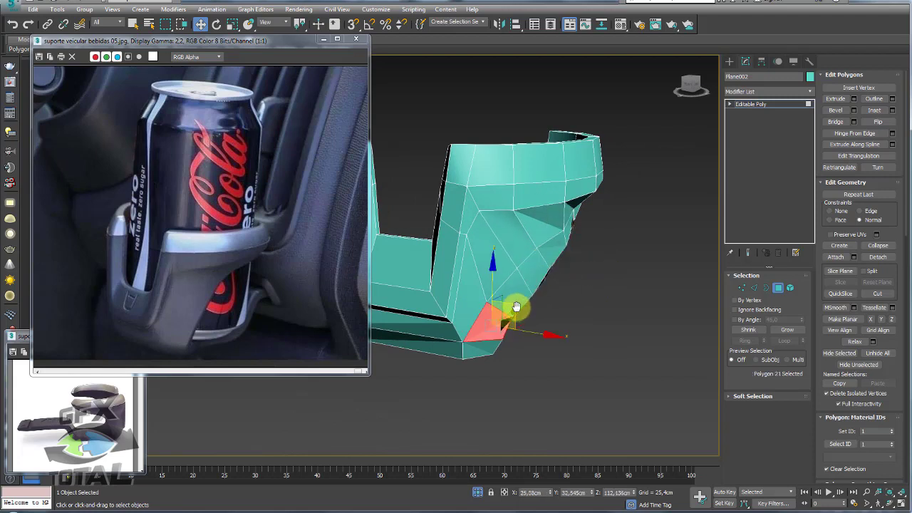
{"action": "left_click", "coordinate": [503, 293]}
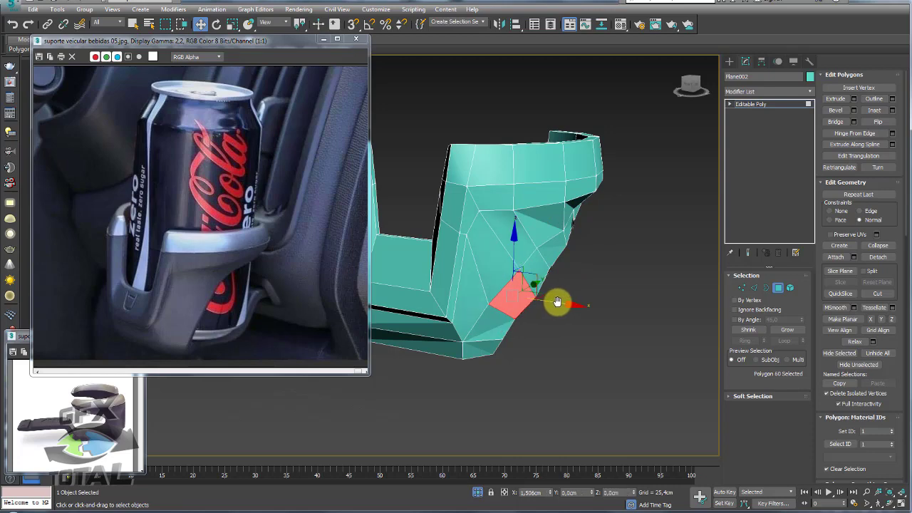
{"action": "middle_click_drag", "start_coordinate": [558, 301], "coordinate": [621, 227], "text": "alt"}
{"action": "left_click", "coordinate": [754, 287]}
{"action": "left_click", "coordinate": [552, 264]}
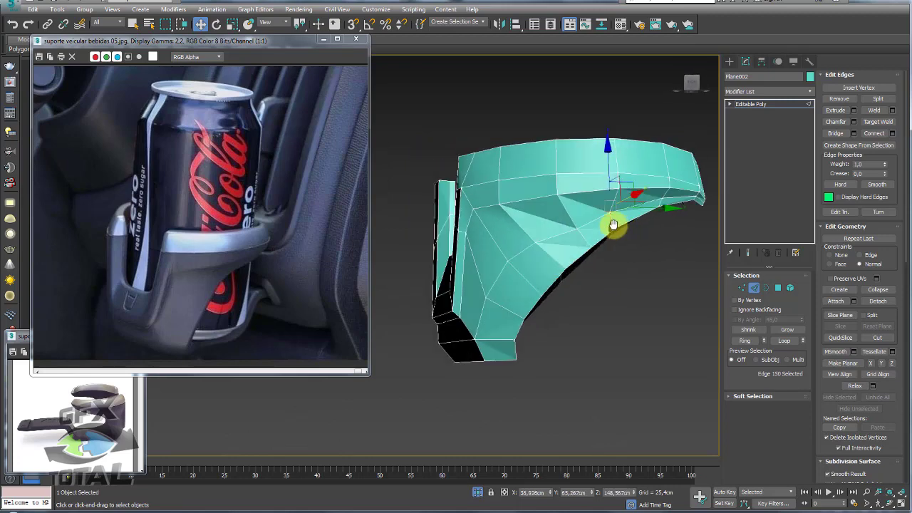
Select an underside edge and Shift-drag the front corner's bottom edge to extend it
{"action": "scroll", "coordinate": [609, 224], "scroll_direction": "up", "scroll_amount": 3}
{"action": "scroll", "coordinate": [590, 245], "scroll_direction": "up", "scroll_amount": 2}
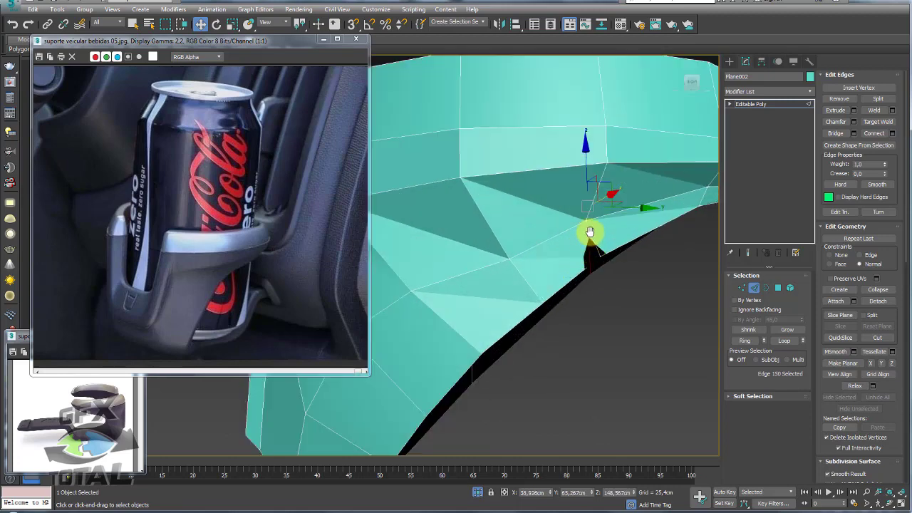
{"action": "middle_click_drag", "start_coordinate": [589, 232], "coordinate": [631, 272], "text": "alt"}
{"action": "left_click", "coordinate": [644, 247]}
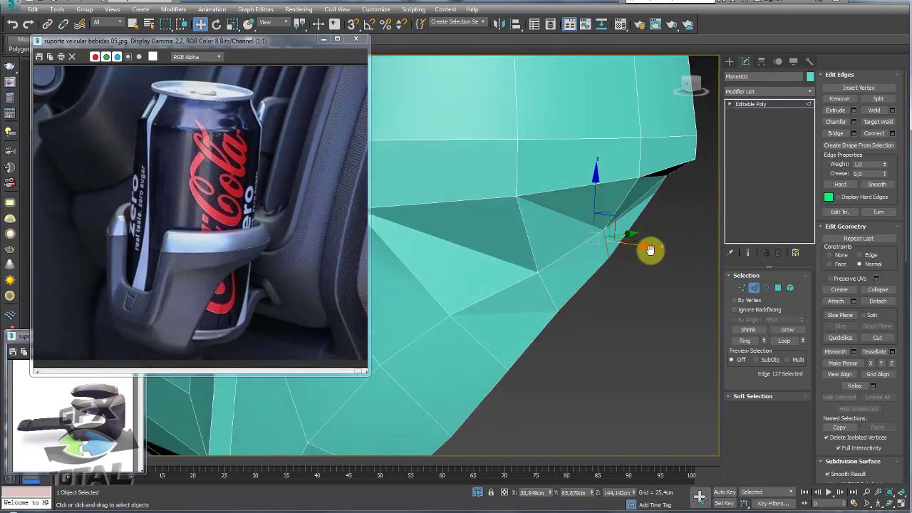
{"action": "scroll", "coordinate": [650, 249], "scroll_direction": "down", "scroll_amount": 2}
{"action": "scroll", "coordinate": [631, 278], "scroll_direction": "down", "scroll_amount": 5}
{"action": "mouse_move", "coordinate": [602, 291]}
{"action": "middle_mouse_down", "text": "alt"}
{"action": "mouse_move", "coordinate": [549, 261]}
{"action": "mouse_move", "coordinate": [609, 258]}
{"action": "mouse_move", "coordinate": [554, 291]}
{"action": "mouse_move", "coordinate": [582, 307]}
{"action": "mouse_move", "coordinate": [634, 306]}
{"action": "mouse_move", "coordinate": [688, 284]}
{"action": "mouse_move", "coordinate": [641, 309]}
{"action": "mouse_move", "coordinate": [553, 285]}
{"action": "mouse_move", "coordinate": [548, 254]}
{"action": "mouse_move", "coordinate": [480, 299]}
{"action": "mouse_move", "coordinate": [553, 327]}
{"action": "middle_mouse_up", "text": "alt"}
{"action": "scroll", "coordinate": [548, 330], "scroll_direction": "up", "scroll_amount": 2}
{"action": "scroll", "coordinate": [545, 332], "scroll_direction": "up", "scroll_amount": 2}
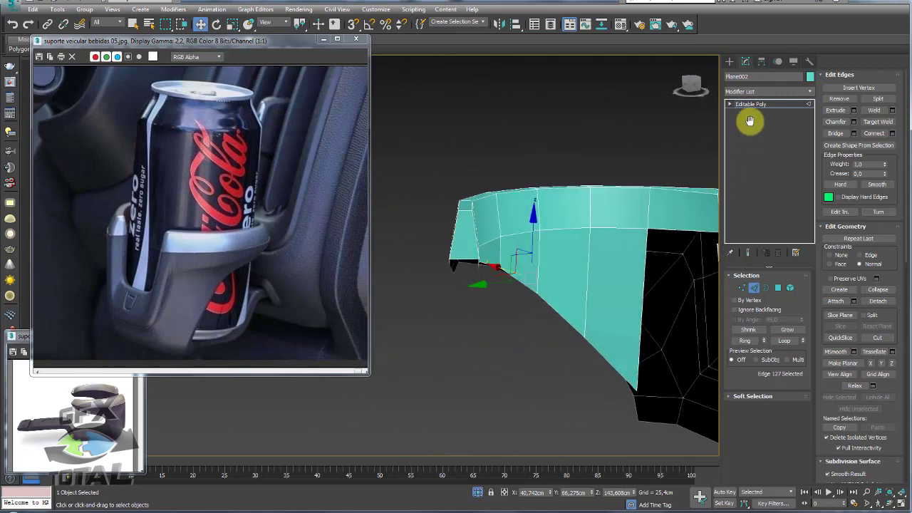
{"action": "mouse_move", "coordinate": [547, 226]}
{"action": "middle_mouse_down", "text": "alt"}
{"action": "mouse_move", "coordinate": [527, 244]}
{"action": "mouse_move", "coordinate": [525, 226]}
{"action": "middle_mouse_up", "text": "alt"}
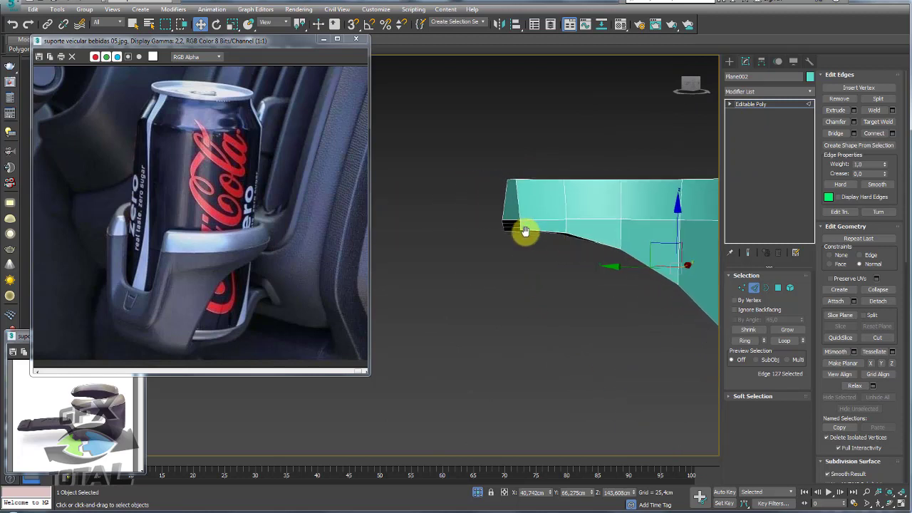
{"action": "scroll", "coordinate": [524, 231], "scroll_direction": "up", "scroll_amount": 3}
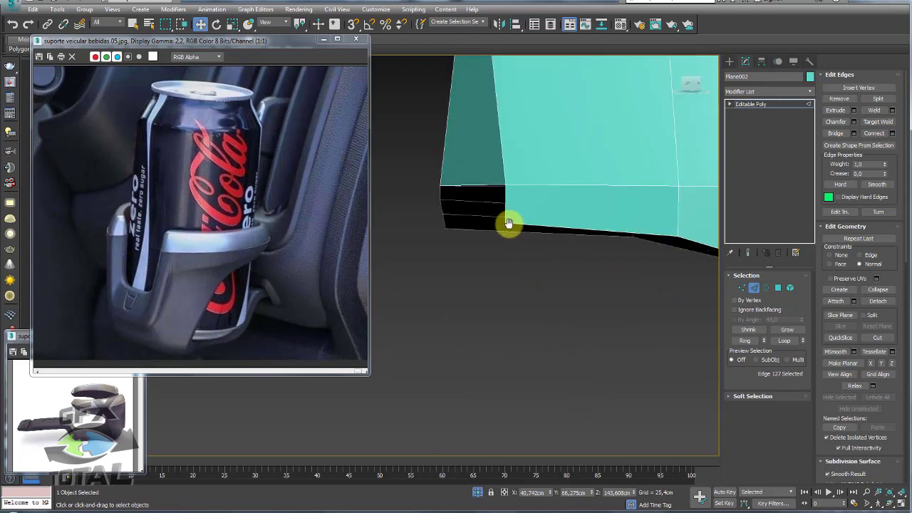
{"action": "mouse_move", "coordinate": [505, 220]}
{"action": "left_mouse_down"}
{"action": "mouse_move", "coordinate": [480, 218]}
{"action": "mouse_move", "coordinate": [563, 211]}
{"action": "left_mouse_up"}
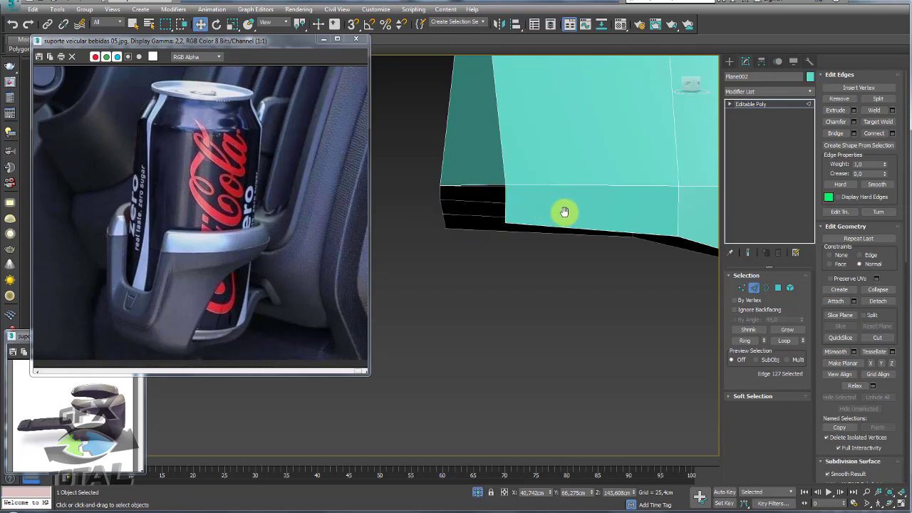
Ring-select the lower band's edges and Connect them with 2 segments
{"action": "left_click", "coordinate": [753, 287]}
{"action": "left_click", "coordinate": [753, 287]}
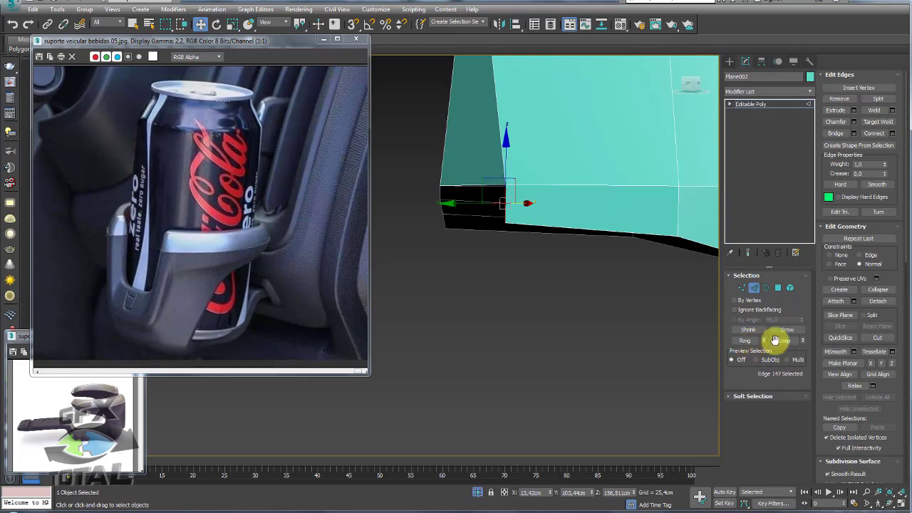
{"action": "left_click", "coordinate": [744, 340]}
{"action": "left_click", "coordinate": [892, 133]}
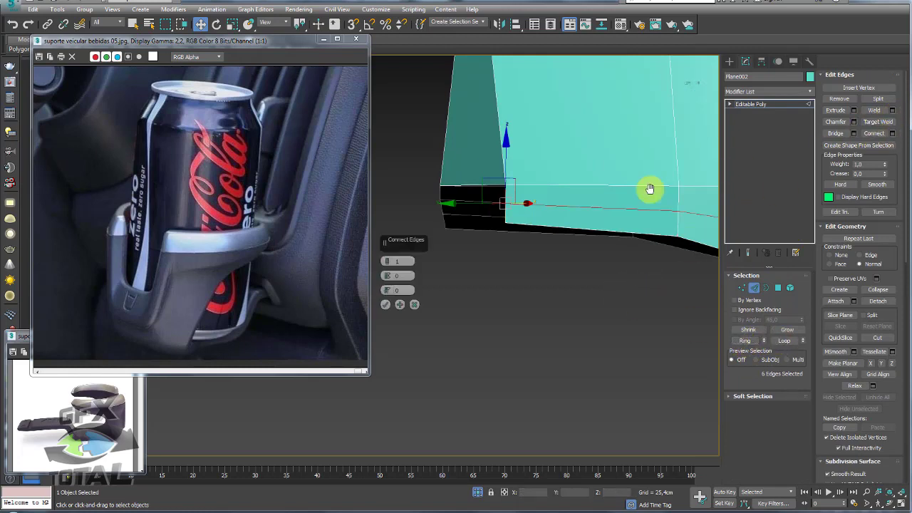
{"action": "left_click_drag", "start_coordinate": [386, 260], "coordinate": [390, 276]}
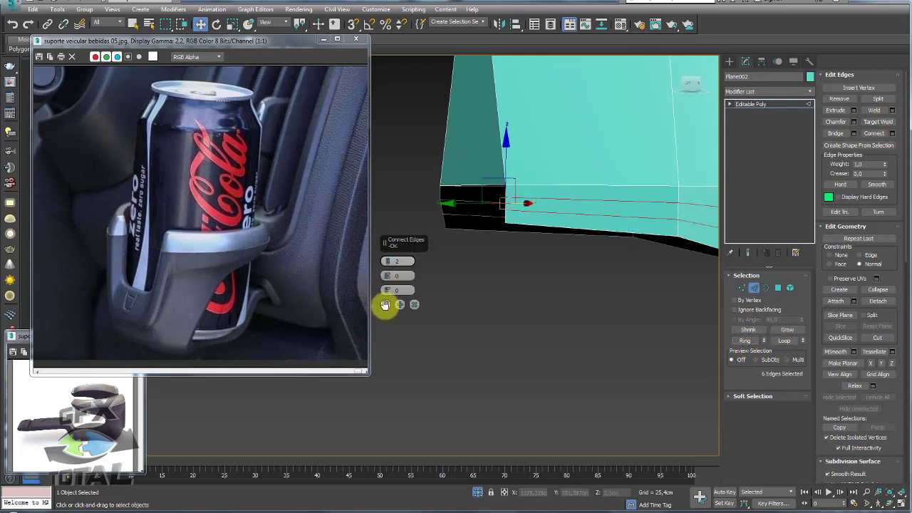
{"action": "left_click", "coordinate": [385, 305]}
Select the edges bordering the front corner gap and Bridge them to close it
{"action": "left_click", "coordinate": [505, 218]}
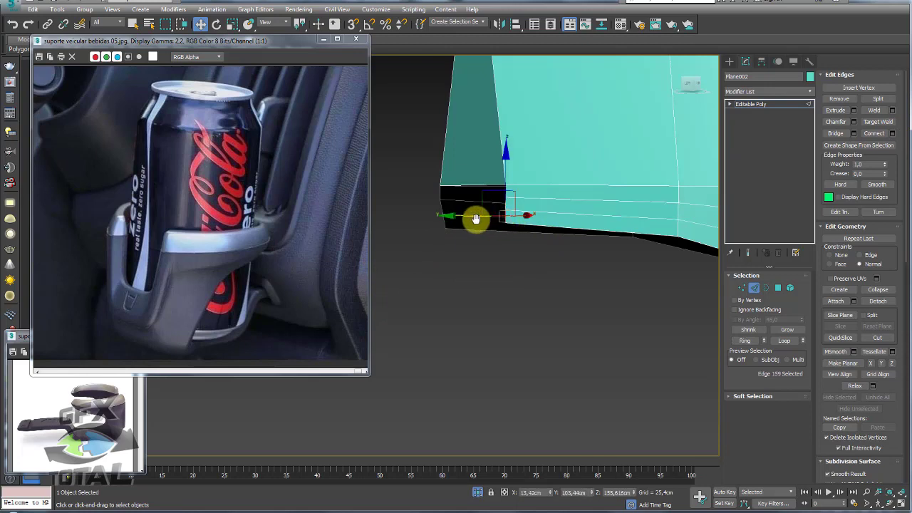
{"action": "left_click", "coordinate": [446, 214]}
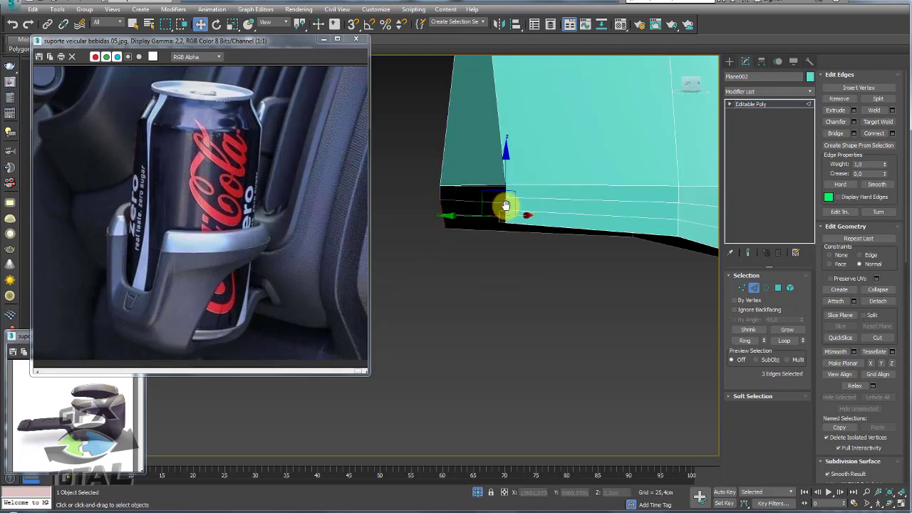
{"action": "left_click", "coordinate": [504, 194], "text": "ctrl"}
{"action": "left_click", "coordinate": [432, 194], "text": "ctrl"}
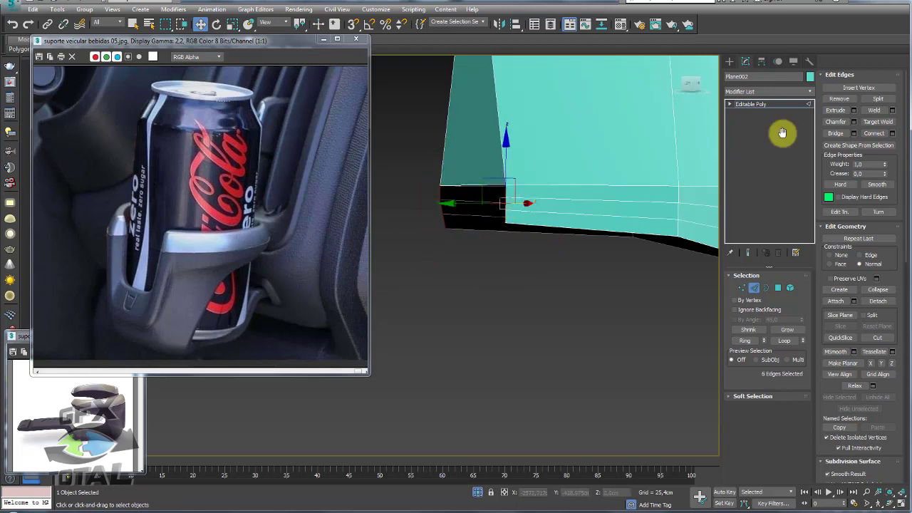
{"action": "left_click", "coordinate": [834, 133]}
{"action": "mouse_move", "coordinate": [563, 189]}
{"action": "middle_mouse_down", "text": "alt"}
{"action": "mouse_move", "coordinate": [636, 232]}
{"action": "mouse_move", "coordinate": [563, 197]}
{"action": "mouse_move", "coordinate": [643, 216]}
{"action": "mouse_move", "coordinate": [659, 202]}
{"action": "mouse_move", "coordinate": [572, 243]}
{"action": "mouse_move", "coordinate": [645, 192]}
{"action": "mouse_move", "coordinate": [553, 230]}
{"action": "mouse_move", "coordinate": [563, 303]}
{"action": "mouse_move", "coordinate": [556, 259]}
{"action": "mouse_move", "coordinate": [584, 232]}
{"action": "mouse_move", "coordinate": [712, 248]}
{"action": "middle_mouse_up", "text": "alt"}
Set Constraints to None and Shift-drag the edge downward to extrude new faces
{"action": "scroll", "coordinate": [573, 244], "scroll_direction": "up", "scroll_amount": 3}
{"action": "scroll", "coordinate": [589, 245], "scroll_direction": "down", "scroll_amount": 1}
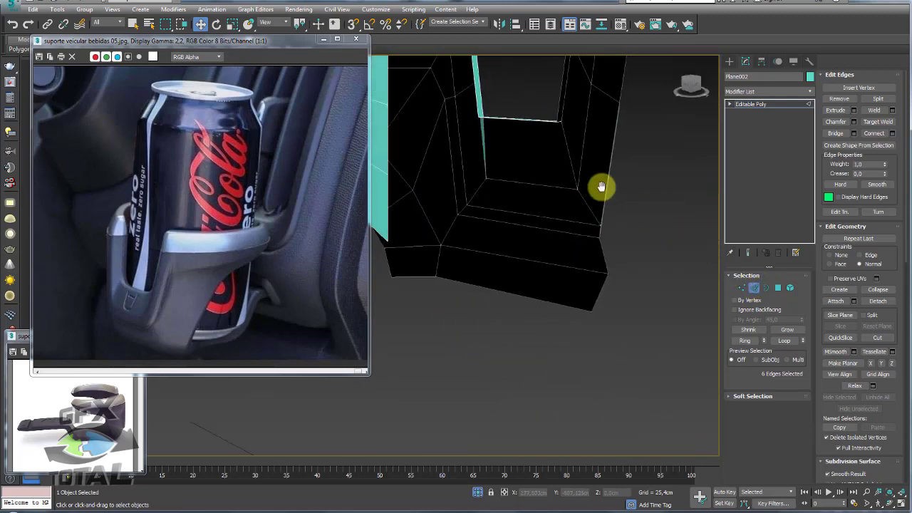
{"action": "mouse_move", "coordinate": [513, 120]}
{"action": "left_mouse_down"}
{"action": "mouse_move", "coordinate": [517, 81]}
{"action": "mouse_move", "coordinate": [517, 118]}
{"action": "left_mouse_up"}
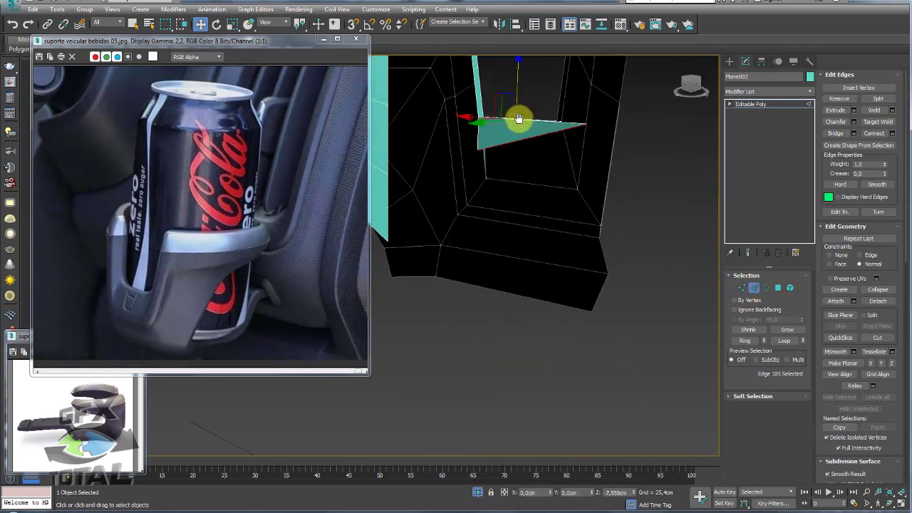
{"action": "key", "text": "ctrl+z"}
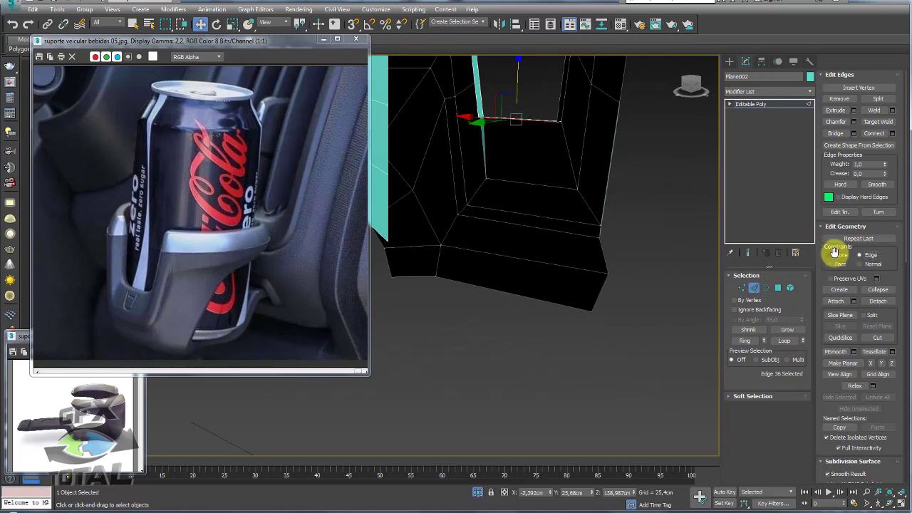
{"action": "left_click", "coordinate": [830, 255]}
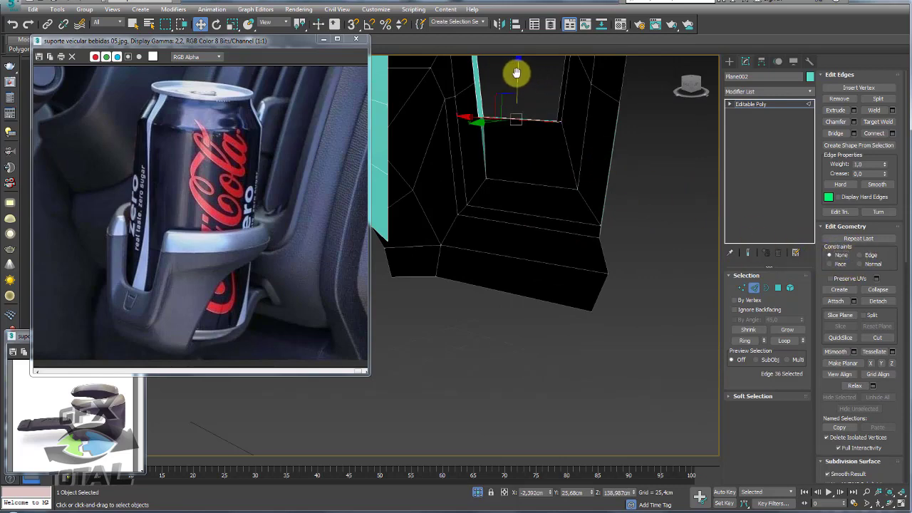
{"action": "left_click_drag", "start_coordinate": [516, 72], "coordinate": [514, 143], "text": "shift"}
{"action": "mouse_move", "coordinate": [513, 143]}
{"action": "middle_mouse_down", "text": "alt"}
{"action": "mouse_move", "coordinate": [488, 159]}
{"action": "mouse_move", "coordinate": [508, 168]}
{"action": "middle_mouse_up", "text": "alt"}
{"action": "left_click_drag", "start_coordinate": [500, 163], "coordinate": [480, 233], "text": "shift"}
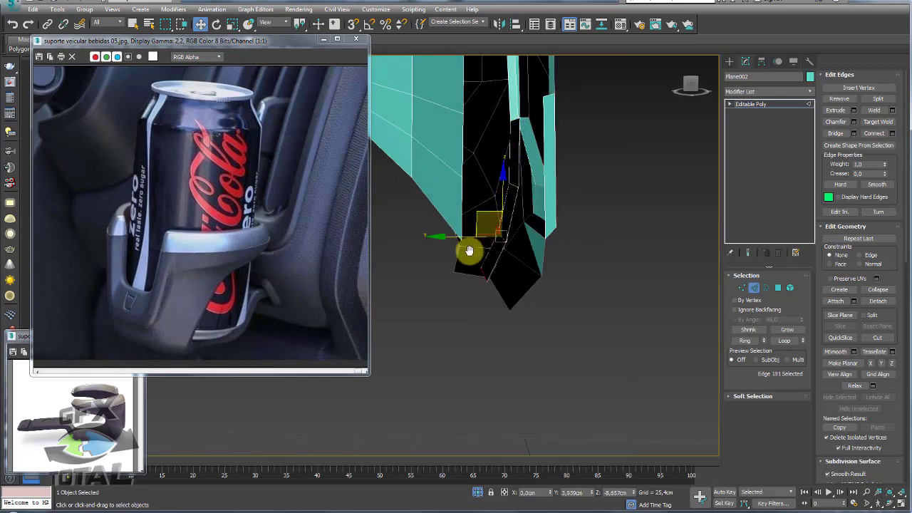
{"action": "mouse_move", "coordinate": [468, 248]}
{"action": "middle_mouse_down", "text": "alt"}
{"action": "mouse_move", "coordinate": [575, 265]}
{"action": "mouse_move", "coordinate": [525, 296]}
{"action": "mouse_move", "coordinate": [470, 353]}
{"action": "middle_mouse_up", "text": "alt"}
{"action": "scroll", "coordinate": [573, 257], "scroll_direction": "up", "scroll_amount": 3}
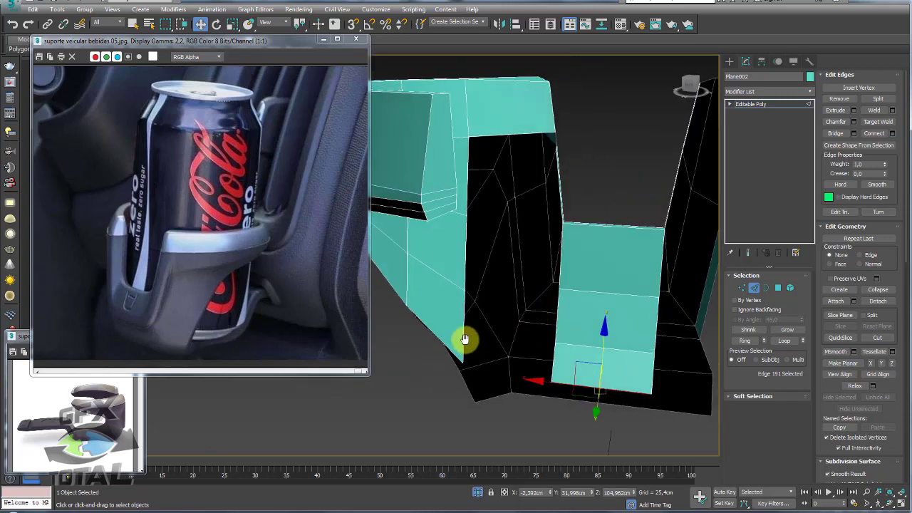
Bridge the edges of the bottom opening to fill it with a new face
{"action": "left_click", "coordinate": [464, 339]}
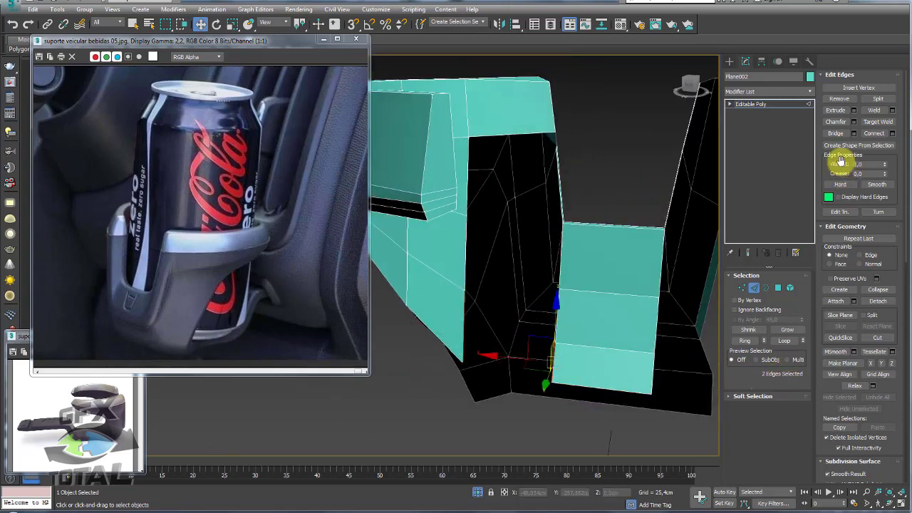
{"action": "left_click", "coordinate": [834, 132]}
{"action": "middle_click_drag", "start_coordinate": [579, 287], "coordinate": [475, 269], "text": "alt"}
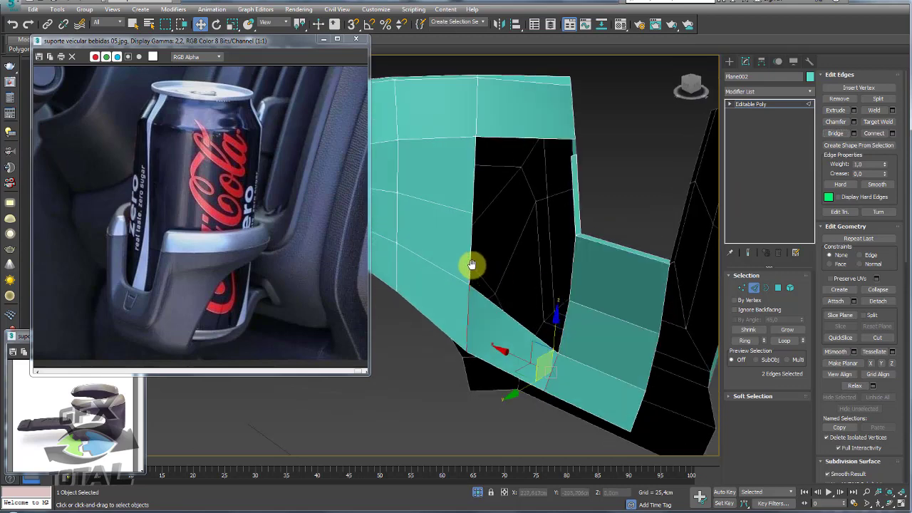
{"action": "left_click", "coordinate": [471, 265]}
{"action": "left_click", "coordinate": [835, 132]}
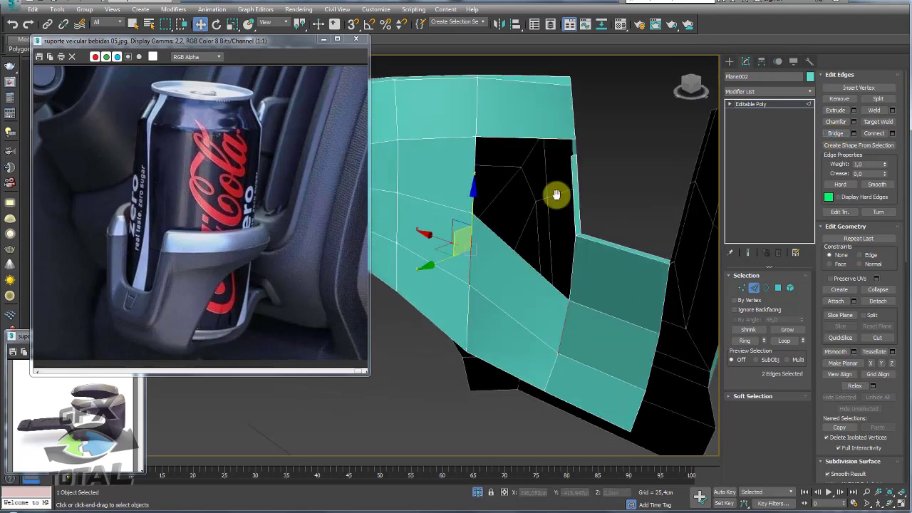
Select the opposite edges of the upper opening and Bridge them to fill it
{"action": "left_click", "coordinate": [470, 183]}
{"action": "middle_click_drag", "start_coordinate": [470, 181], "coordinate": [549, 218], "text": "alt"}
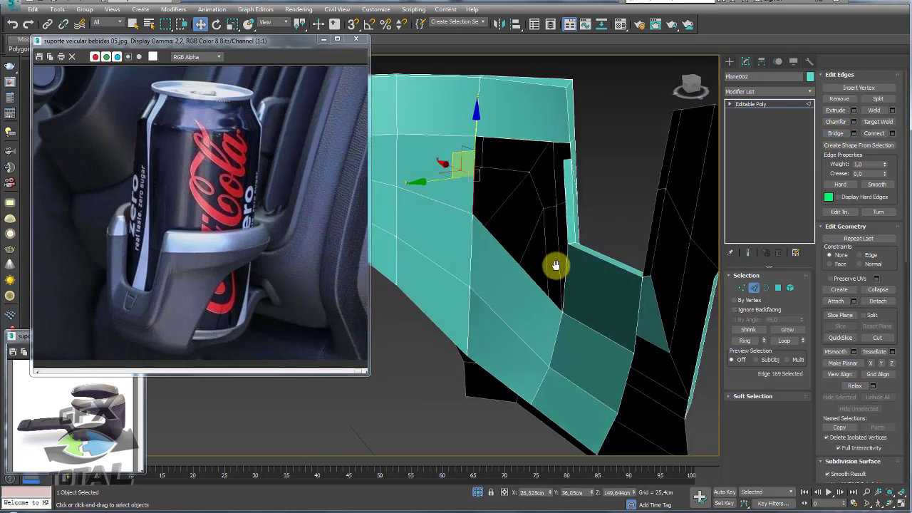
{"action": "left_click", "coordinate": [565, 216], "text": "ctrl"}
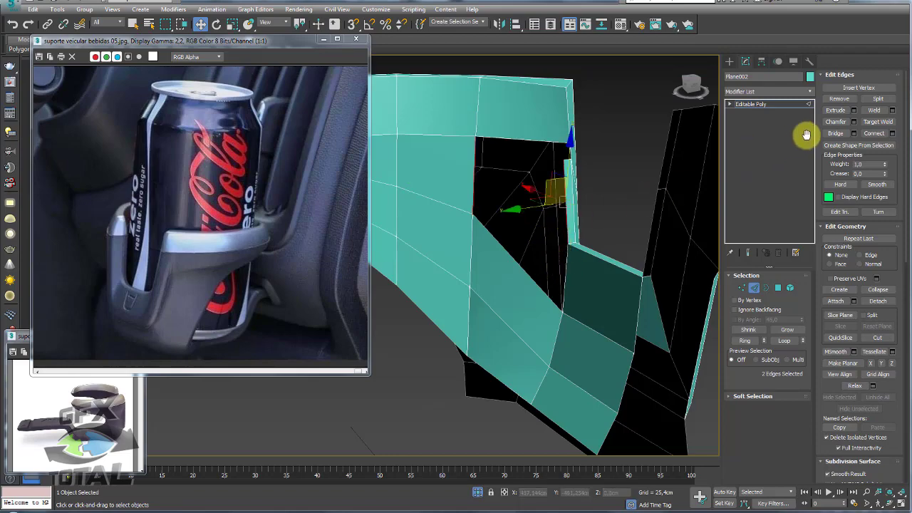
{"action": "left_click", "coordinate": [835, 132]}
{"action": "mouse_move", "coordinate": [553, 193]}
{"action": "middle_mouse_down", "text": "alt"}
{"action": "mouse_move", "coordinate": [533, 126]}
{"action": "mouse_move", "coordinate": [531, 167]}
{"action": "mouse_move", "coordinate": [413, 161]}
{"action": "mouse_move", "coordinate": [419, 193]}
{"action": "mouse_move", "coordinate": [453, 232]}
{"action": "mouse_move", "coordinate": [321, 230]}
{"action": "mouse_move", "coordinate": [417, 190]}
{"action": "mouse_move", "coordinate": [455, 160]}
{"action": "mouse_move", "coordinate": [586, 150]}
{"action": "mouse_move", "coordinate": [585, 159]}
{"action": "mouse_move", "coordinate": [545, 173]}
{"action": "mouse_move", "coordinate": [585, 196]}
{"action": "mouse_move", "coordinate": [586, 154]}
{"action": "mouse_move", "coordinate": [560, 142]}
{"action": "mouse_move", "coordinate": [651, 183]}
{"action": "mouse_move", "coordinate": [644, 195]}
{"action": "mouse_move", "coordinate": [624, 188]}
{"action": "mouse_move", "coordinate": [582, 218]}
{"action": "middle_mouse_up", "text": "alt"}
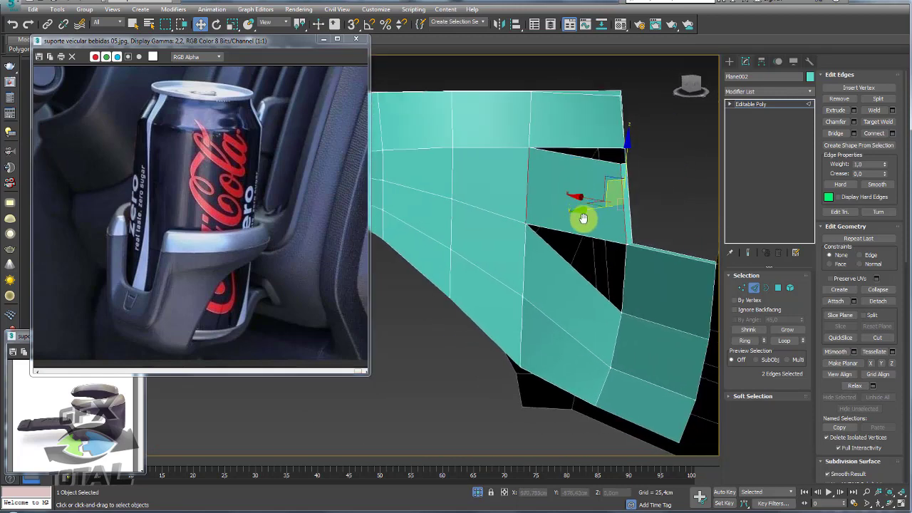
{"action": "middle_click_drag", "start_coordinate": [607, 159], "coordinate": [614, 147]}
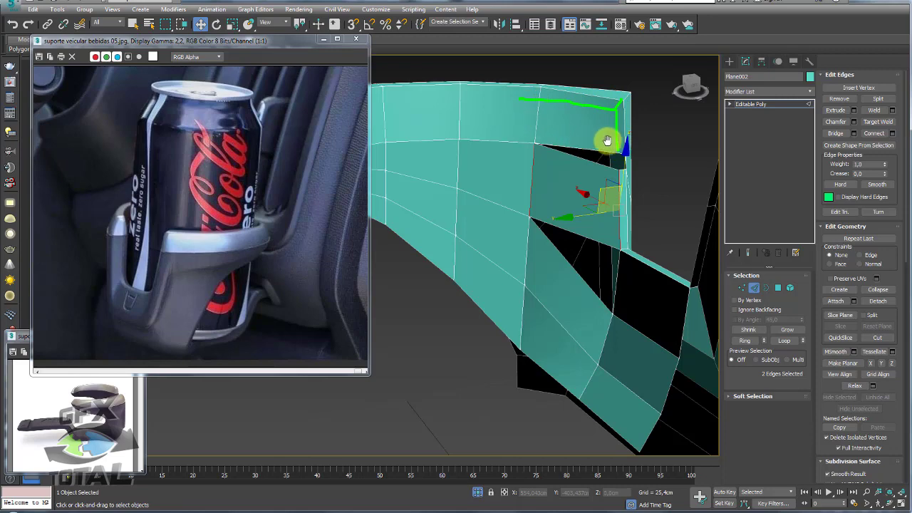
{"action": "mouse_move", "coordinate": [457, 147]}
{"action": "middle_mouse_down", "text": "alt"}
{"action": "mouse_move", "coordinate": [520, 176]}
{"action": "mouse_move", "coordinate": [584, 179]}
{"action": "mouse_move", "coordinate": [578, 197]}
{"action": "mouse_move", "coordinate": [468, 128]}
{"action": "middle_mouse_up", "text": "alt"}
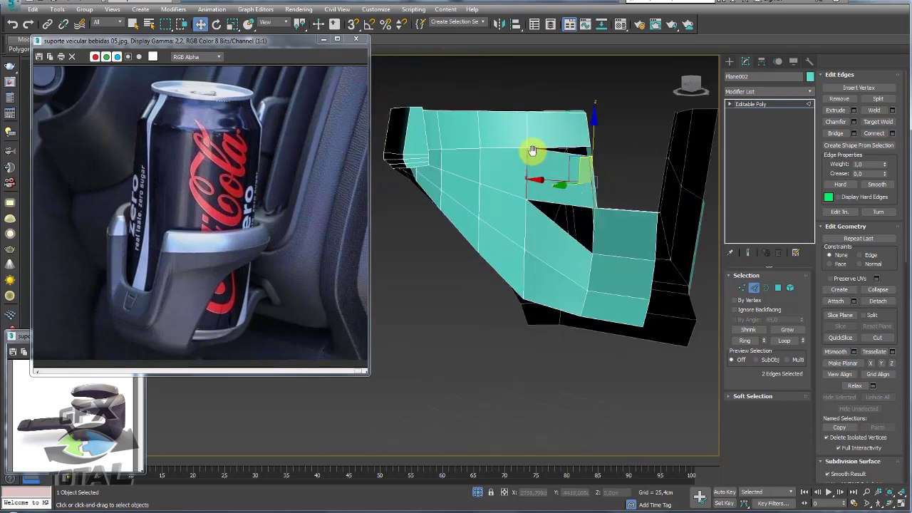
{"action": "mouse_move", "coordinate": [532, 151]}
{"action": "middle_mouse_down", "text": "alt"}
{"action": "mouse_move", "coordinate": [576, 185]}
{"action": "mouse_move", "coordinate": [566, 204]}
{"action": "mouse_move", "coordinate": [579, 240]}
{"action": "mouse_move", "coordinate": [608, 234]}
{"action": "mouse_move", "coordinate": [521, 238]}
{"action": "mouse_move", "coordinate": [534, 258]}
{"action": "mouse_move", "coordinate": [562, 266]}
{"action": "mouse_move", "coordinate": [663, 207]}
{"action": "middle_mouse_up", "text": "alt"}
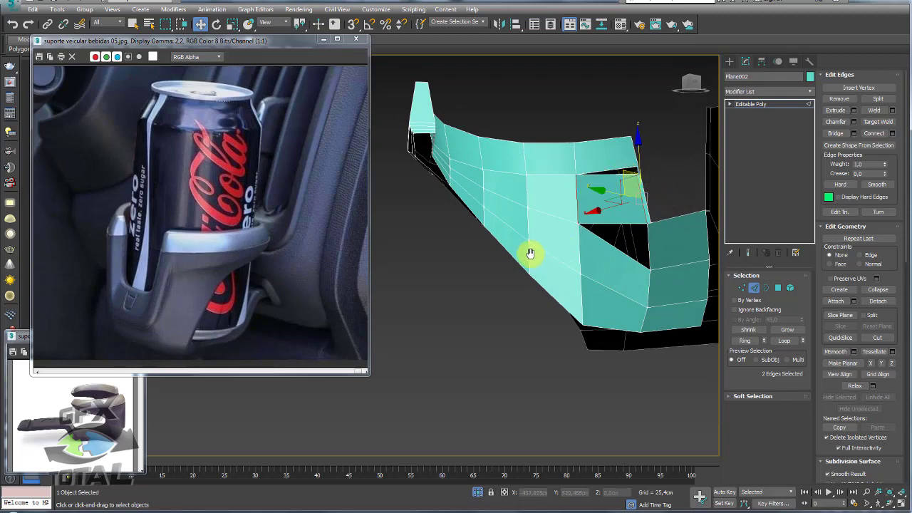
{"action": "mouse_move", "coordinate": [514, 274]}
{"action": "middle_mouse_down", "text": "alt"}
{"action": "mouse_move", "coordinate": [514, 238]}
{"action": "mouse_move", "coordinate": [638, 254]}
{"action": "middle_mouse_up", "text": "alt"}
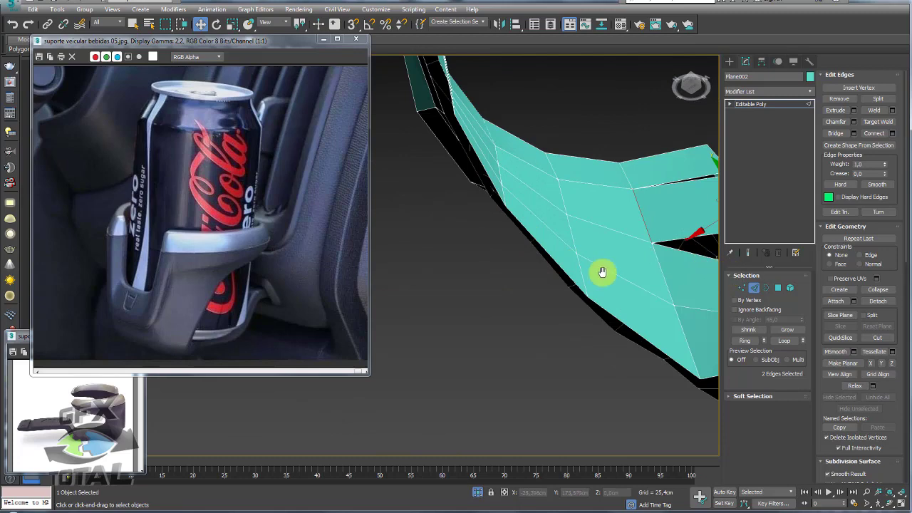
{"action": "mouse_move", "coordinate": [532, 243]}
{"action": "middle_mouse_down", "text": "alt"}
{"action": "mouse_move", "coordinate": [549, 266]}
{"action": "mouse_move", "coordinate": [567, 206]}
{"action": "middle_mouse_up", "text": "alt"}
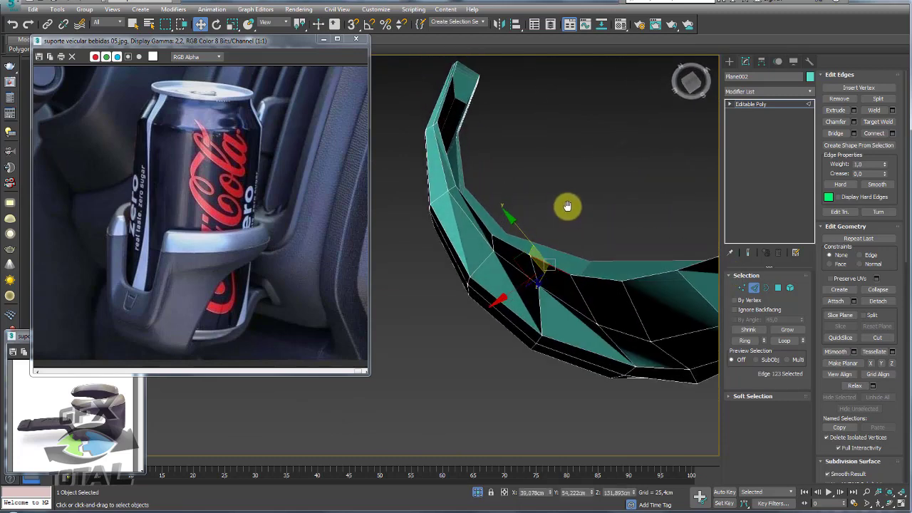
Select edges along the side of the curved band
{"action": "left_click", "coordinate": [475, 217]}
{"action": "middle_click_drag", "start_coordinate": [472, 210], "coordinate": [480, 232], "text": "alt"}
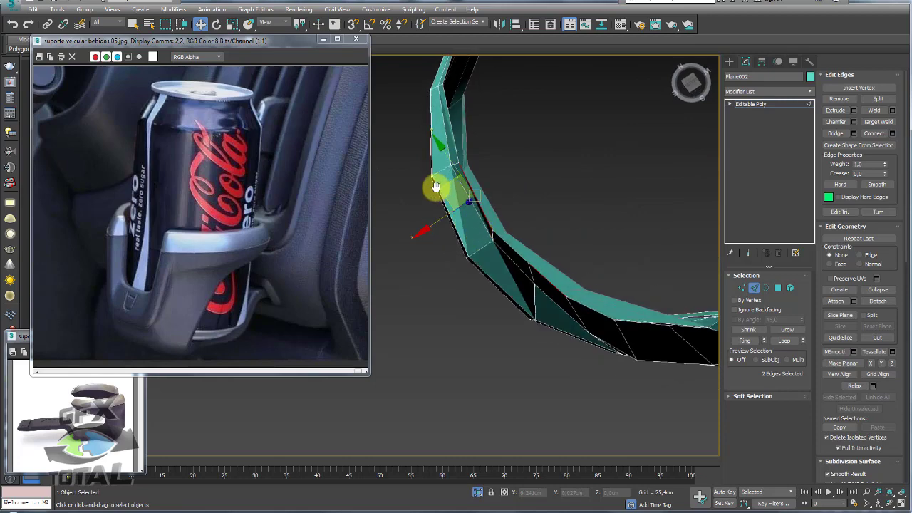
{"action": "mouse_move", "coordinate": [437, 187]}
{"action": "middle_mouse_down", "text": "alt"}
{"action": "mouse_move", "coordinate": [495, 179]}
{"action": "mouse_move", "coordinate": [478, 240]}
{"action": "mouse_move", "coordinate": [569, 274]}
{"action": "mouse_move", "coordinate": [613, 248]}
{"action": "mouse_move", "coordinate": [515, 242]}
{"action": "mouse_move", "coordinate": [494, 282]}
{"action": "mouse_move", "coordinate": [492, 259]}
{"action": "mouse_move", "coordinate": [583, 221]}
{"action": "middle_mouse_up", "text": "alt"}
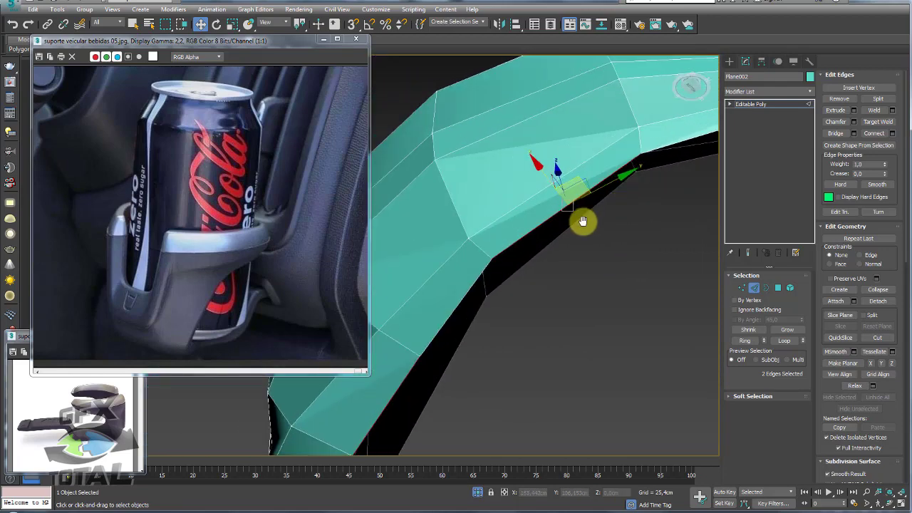
{"action": "left_click", "coordinate": [573, 226], "text": "ctrl"}
{"action": "mouse_move", "coordinate": [645, 200]}
{"action": "middle_mouse_down", "text": "alt"}
{"action": "mouse_move", "coordinate": [600, 209]}
{"action": "mouse_move", "coordinate": [617, 223]}
{"action": "middle_mouse_up", "text": "alt"}
{"action": "left_click", "coordinate": [541, 204]}
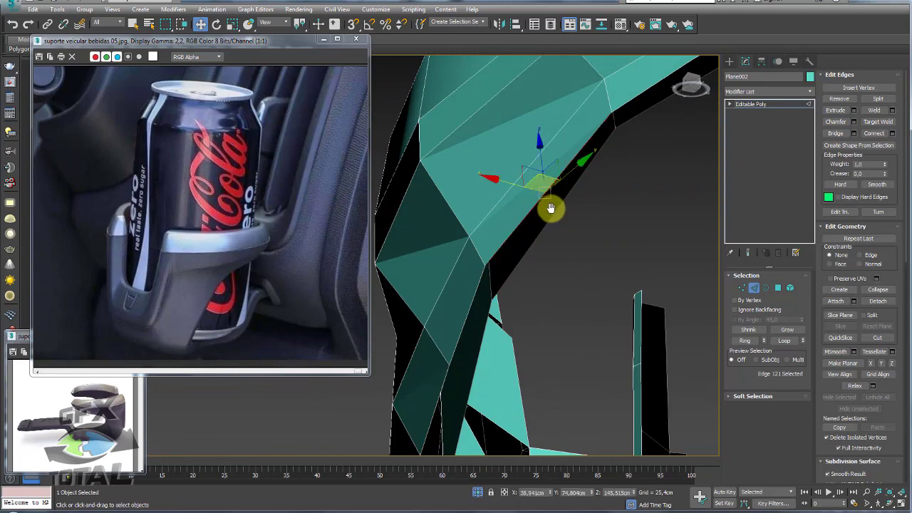
Select edges along the band's rim, its corner and near its top
{"action": "mouse_move", "coordinate": [598, 192]}
{"action": "middle_mouse_down", "text": "alt"}
{"action": "mouse_move", "coordinate": [579, 204]}
{"action": "mouse_move", "coordinate": [606, 197]}
{"action": "mouse_move", "coordinate": [529, 206]}
{"action": "mouse_move", "coordinate": [506, 157]}
{"action": "middle_mouse_up", "text": "alt"}
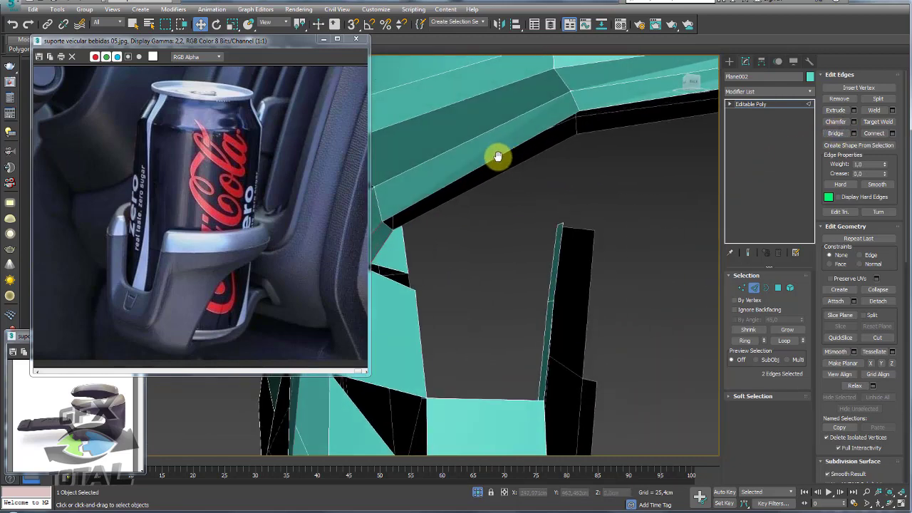
{"action": "left_click", "coordinate": [498, 156]}
{"action": "left_click", "coordinate": [611, 116], "text": "ctrl"}
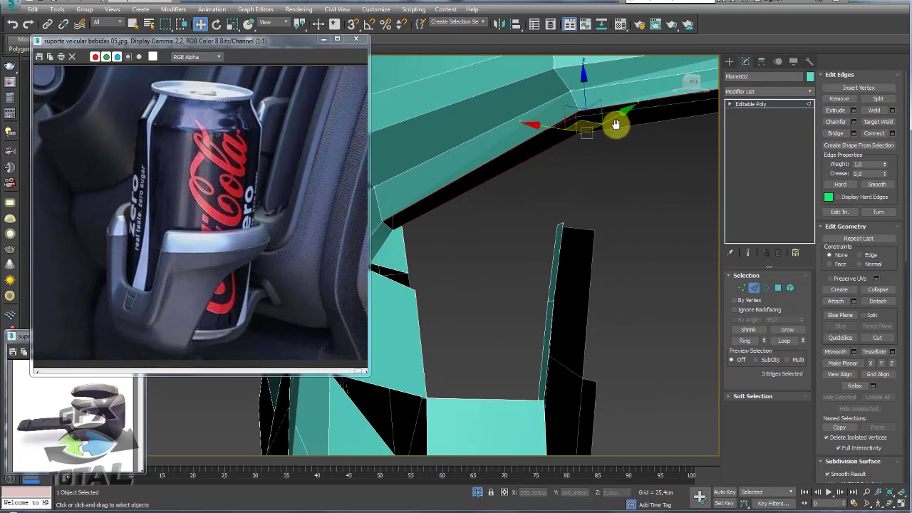
{"action": "mouse_move", "coordinate": [625, 128]}
{"action": "middle_mouse_down"}
{"action": "mouse_move", "coordinate": [523, 179]}
{"action": "mouse_move", "coordinate": [506, 163]}
{"action": "mouse_move", "coordinate": [549, 150]}
{"action": "mouse_move", "coordinate": [535, 144]}
{"action": "mouse_move", "coordinate": [499, 189]}
{"action": "mouse_move", "coordinate": [580, 202]}
{"action": "mouse_move", "coordinate": [513, 218]}
{"action": "mouse_move", "coordinate": [577, 163]}
{"action": "mouse_move", "coordinate": [583, 135]}
{"action": "middle_mouse_up"}
{"action": "left_click", "coordinate": [569, 151]}
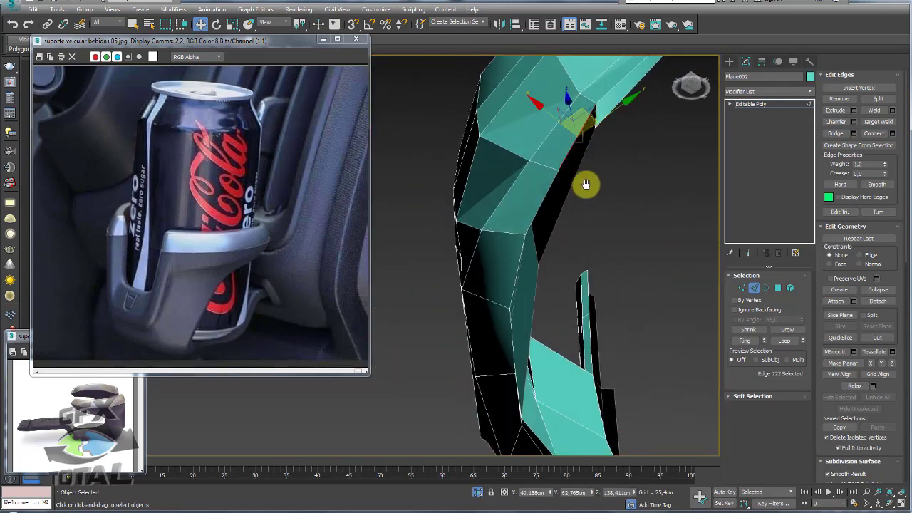
{"action": "middle_click_drag", "start_coordinate": [587, 185], "coordinate": [581, 167]}
{"action": "mouse_move", "coordinate": [574, 207]}
{"action": "middle_mouse_down", "text": "alt"}
{"action": "mouse_move", "coordinate": [571, 224]}
{"action": "mouse_move", "coordinate": [551, 228]}
{"action": "mouse_move", "coordinate": [572, 218]}
{"action": "mouse_move", "coordinate": [561, 201]}
{"action": "mouse_move", "coordinate": [565, 147]}
{"action": "mouse_move", "coordinate": [563, 202]}
{"action": "middle_mouse_up", "text": "alt"}
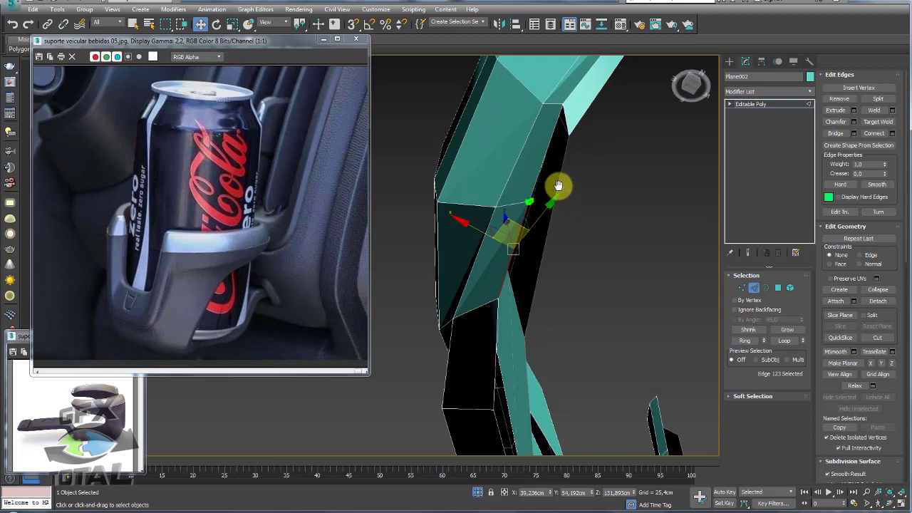
Sketch a reference line along the band's edge, then switch to Vertex level
{"action": "left_click_drag", "start_coordinate": [568, 141], "coordinate": [526, 324]}
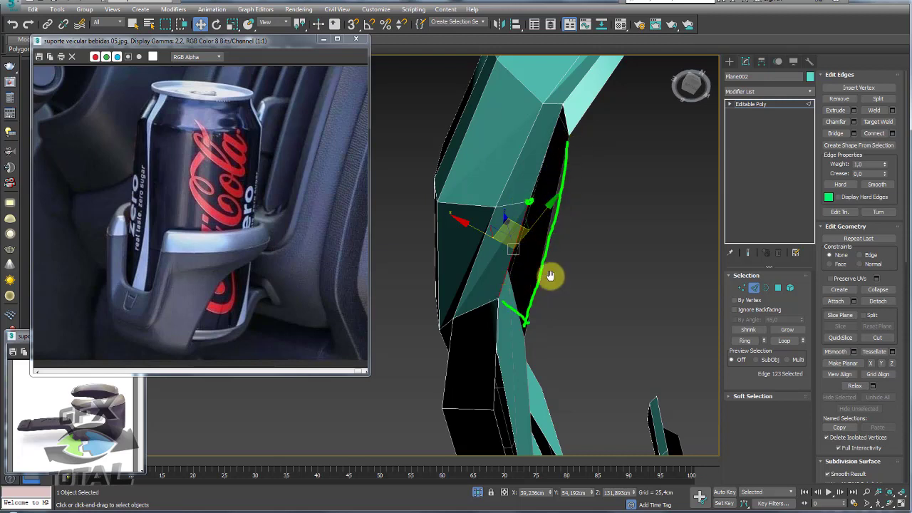
{"action": "left_click_drag", "start_coordinate": [562, 107], "coordinate": [577, 149]}
{"action": "mouse_move", "coordinate": [600, 237]}
{"action": "middle_mouse_down", "text": "alt"}
{"action": "mouse_move", "coordinate": [546, 259]}
{"action": "mouse_move", "coordinate": [511, 207]}
{"action": "middle_mouse_up", "text": "alt"}
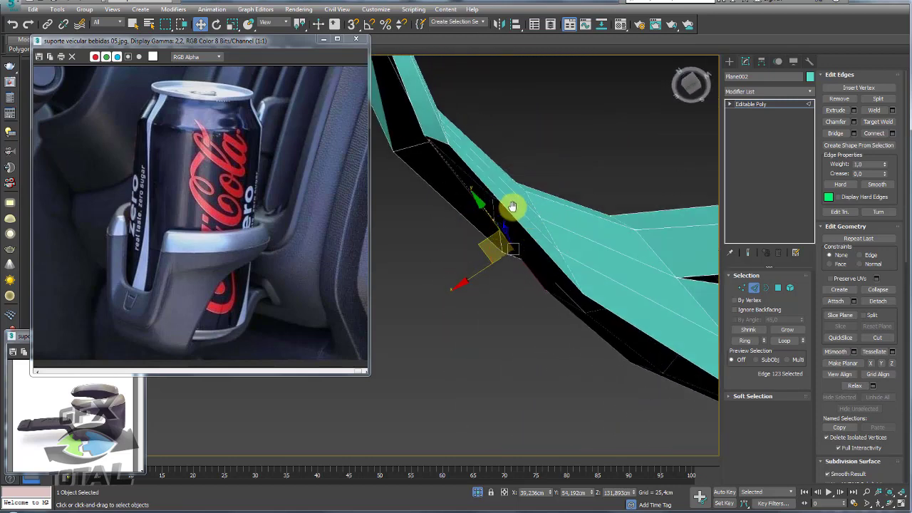
{"action": "left_click", "coordinate": [740, 287]}
{"action": "mouse_move", "coordinate": [606, 202]}
{"action": "middle_mouse_down", "text": "alt"}
{"action": "mouse_move", "coordinate": [514, 220]}
{"action": "mouse_move", "coordinate": [492, 240]}
{"action": "mouse_move", "coordinate": [492, 286]}
{"action": "middle_mouse_up", "text": "alt"}
Cut a new edge running from the lower edge up through the mesh
{"action": "key", "text": "alt+c"}
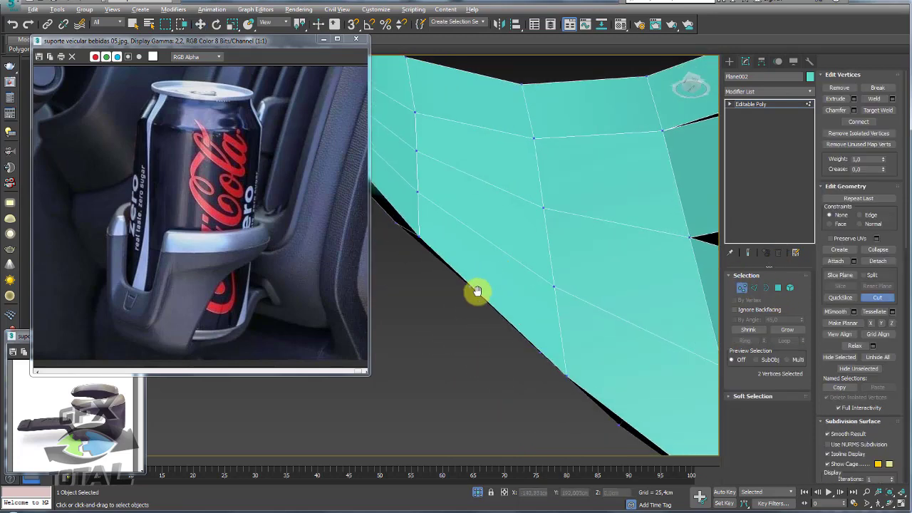
{"action": "left_click", "coordinate": [479, 292]}
{"action": "left_click", "coordinate": [478, 178]}
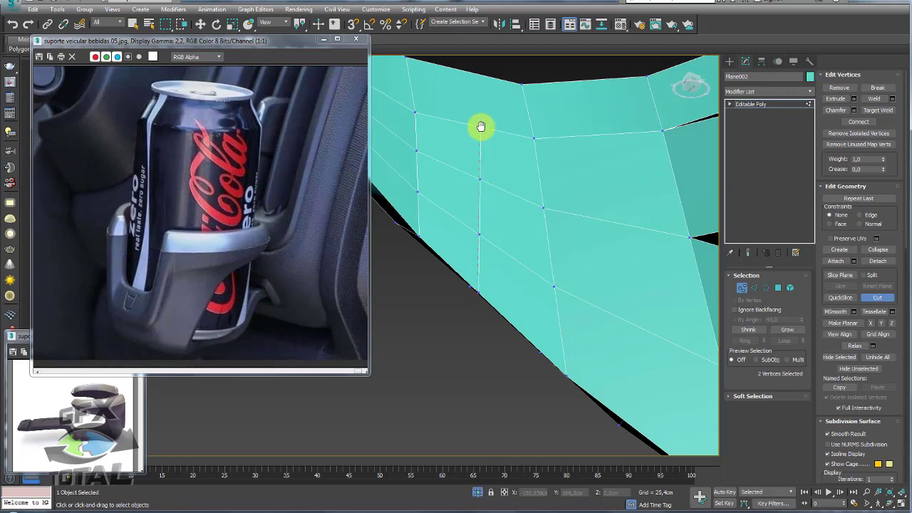
{"action": "left_click", "coordinate": [481, 126]}
{"action": "left_click", "coordinate": [469, 95]}
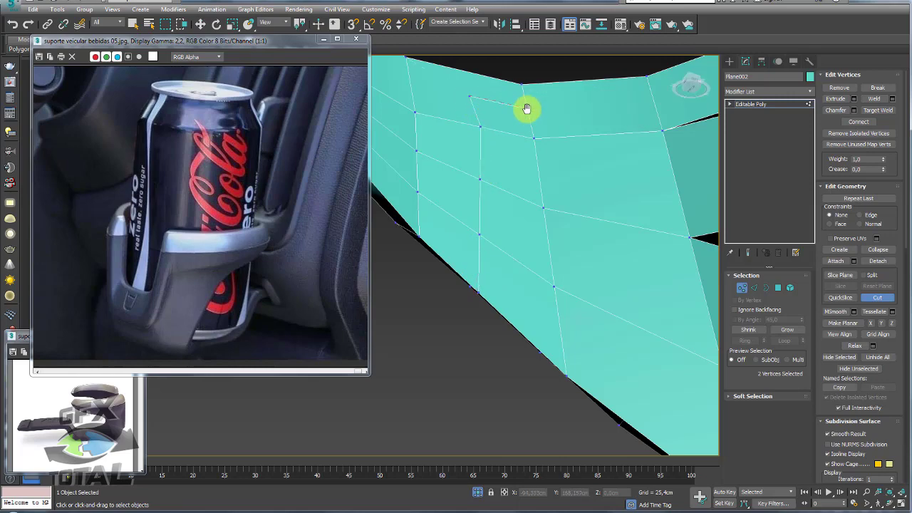
{"action": "scroll", "coordinate": [527, 108], "scroll_direction": "down", "scroll_amount": 2}
{"action": "mouse_move", "coordinate": [574, 110]}
{"action": "middle_mouse_down", "text": "alt"}
{"action": "mouse_move", "coordinate": [602, 130]}
{"action": "mouse_move", "coordinate": [631, 82]}
{"action": "middle_mouse_up", "text": "alt"}
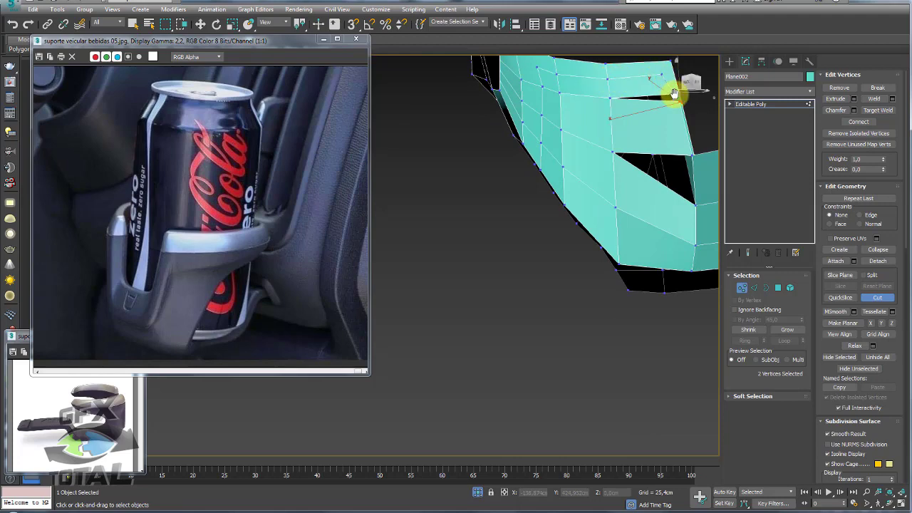
{"action": "scroll", "coordinate": [673, 94], "scroll_direction": "up", "scroll_amount": 2}
{"action": "middle_click_drag", "start_coordinate": [661, 77], "coordinate": [631, 153]}
{"action": "scroll", "coordinate": [619, 164], "scroll_direction": "up", "scroll_amount": 2}
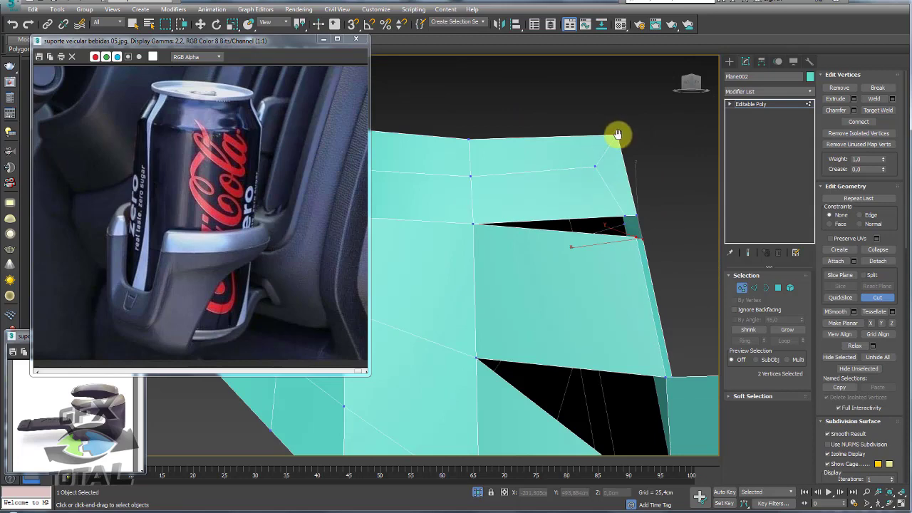
{"action": "mouse_move", "coordinate": [617, 134]}
{"action": "middle_mouse_down", "text": "alt"}
{"action": "mouse_move", "coordinate": [632, 206]}
{"action": "mouse_move", "coordinate": [625, 222]}
{"action": "mouse_move", "coordinate": [655, 209]}
{"action": "mouse_move", "coordinate": [606, 221]}
{"action": "mouse_move", "coordinate": [606, 238]}
{"action": "mouse_move", "coordinate": [564, 229]}
{"action": "mouse_move", "coordinate": [549, 211]}
{"action": "mouse_move", "coordinate": [602, 264]}
{"action": "mouse_move", "coordinate": [578, 267]}
{"action": "mouse_move", "coordinate": [583, 233]}
{"action": "mouse_move", "coordinate": [565, 228]}
{"action": "middle_mouse_up", "text": "alt"}
Set Constraints to Edge and slide the opening's top corner vertices down
{"action": "key", "text": "w"}
{"action": "scroll", "coordinate": [620, 248], "scroll_direction": "up", "scroll_amount": 3}
{"action": "mouse_move", "coordinate": [620, 249]}
{"action": "middle_mouse_down", "text": "alt"}
{"action": "mouse_move", "coordinate": [606, 246]}
{"action": "mouse_move", "coordinate": [633, 254]}
{"action": "mouse_move", "coordinate": [580, 247]}
{"action": "mouse_move", "coordinate": [547, 210]}
{"action": "middle_mouse_up", "text": "alt"}
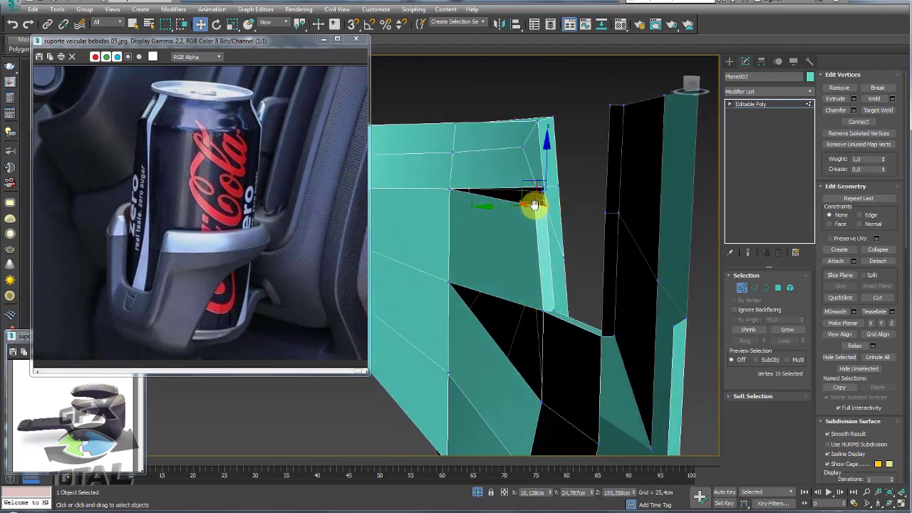
{"action": "left_click", "coordinate": [859, 214]}
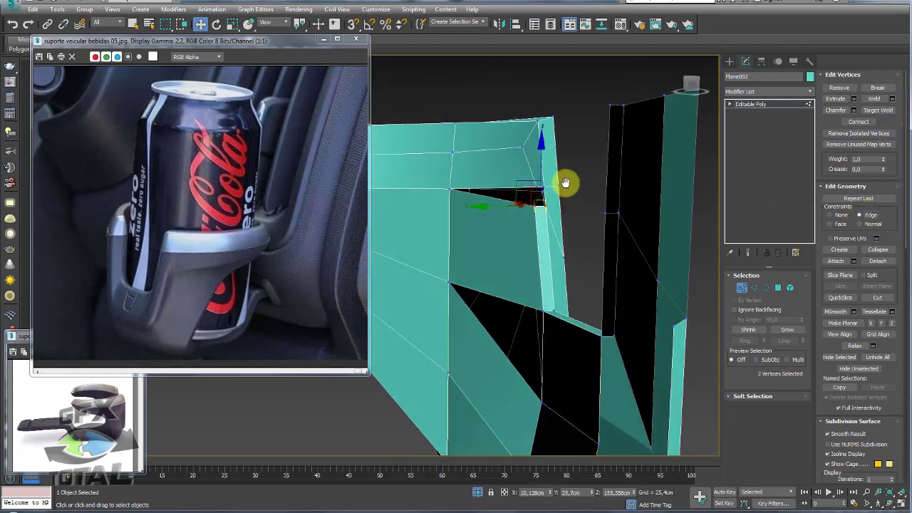
{"action": "left_click_drag", "start_coordinate": [539, 160], "coordinate": [544, 211]}
{"action": "mouse_move", "coordinate": [543, 211]}
{"action": "middle_mouse_down", "text": "alt"}
{"action": "mouse_move", "coordinate": [621, 240]}
{"action": "mouse_move", "coordinate": [482, 238]}
{"action": "mouse_move", "coordinate": [647, 250]}
{"action": "mouse_move", "coordinate": [560, 277]}
{"action": "mouse_move", "coordinate": [633, 261]}
{"action": "mouse_move", "coordinate": [596, 261]}
{"action": "mouse_move", "coordinate": [654, 246]}
{"action": "middle_mouse_up", "text": "alt"}
Cut an edge from the right-edge vertex to the vertical edge, then select the leftover triangle
{"action": "key", "text": "alt+c"}
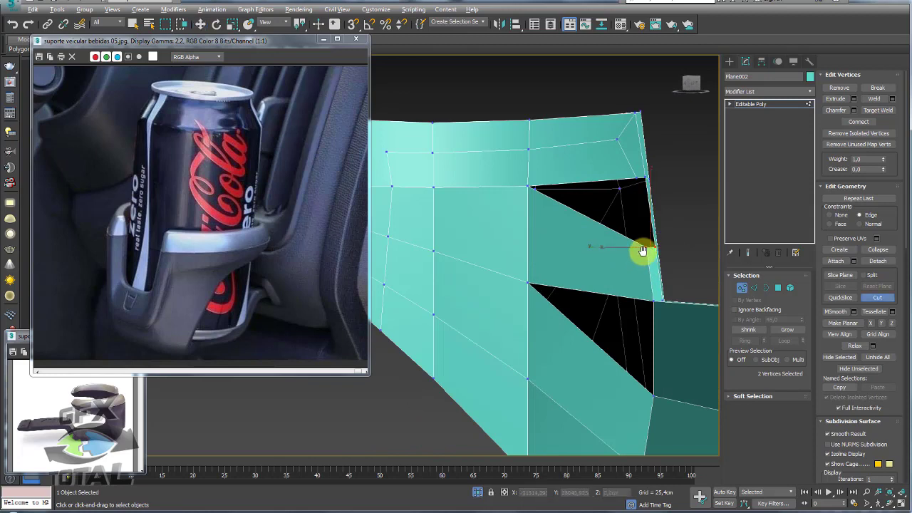
{"action": "left_click", "coordinate": [644, 246]}
{"action": "left_click", "coordinate": [528, 239]}
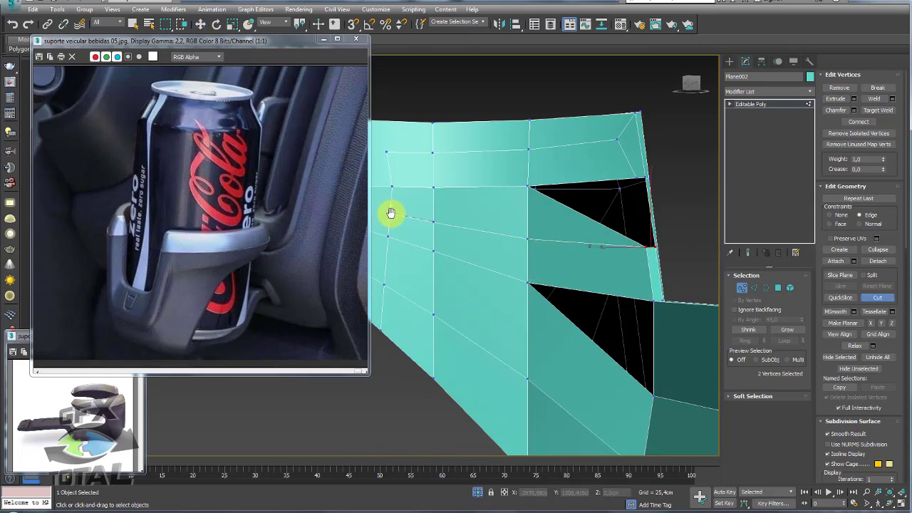
{"action": "scroll", "coordinate": [667, 238], "scroll_direction": "up", "scroll_amount": 3}
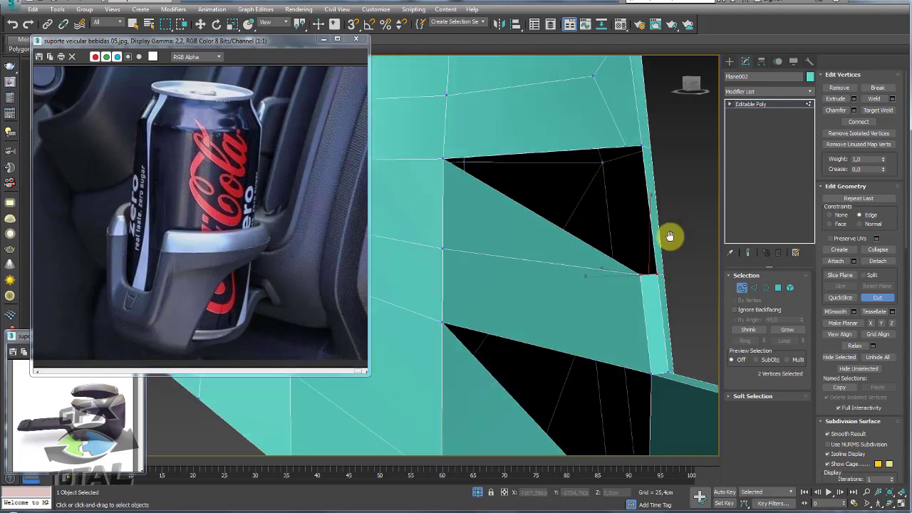
{"action": "left_click", "coordinate": [778, 287]}
{"action": "left_click", "coordinate": [554, 246]}
Delete the leftover triangle and Bridge the hole's top and bottom edges to close it
{"action": "key", "text": "Delete"}
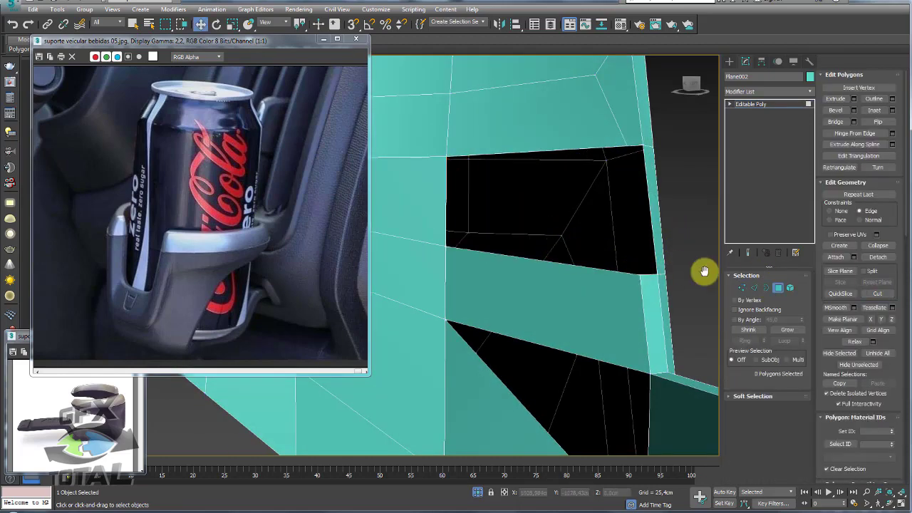
{"action": "left_click", "coordinate": [754, 287]}
{"action": "left_click", "coordinate": [634, 148]}
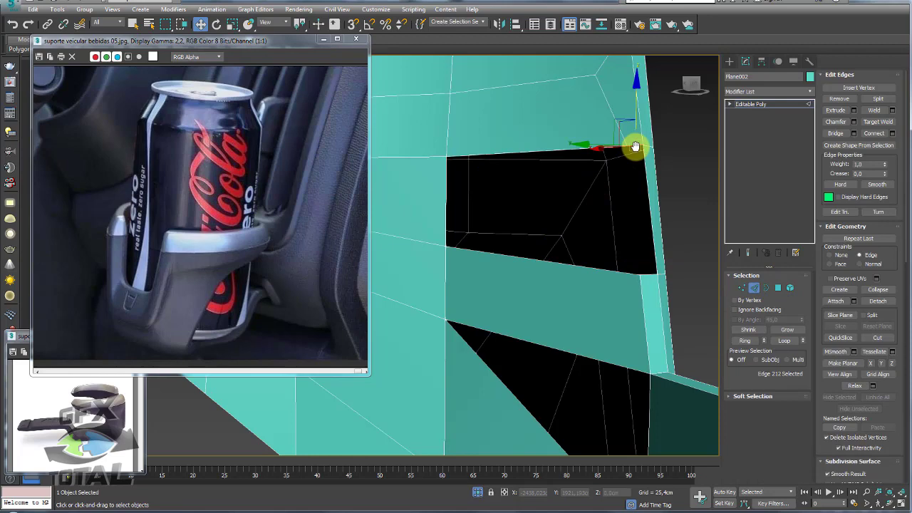
{"action": "left_click", "coordinate": [646, 272]}
{"action": "left_click", "coordinate": [838, 133]}
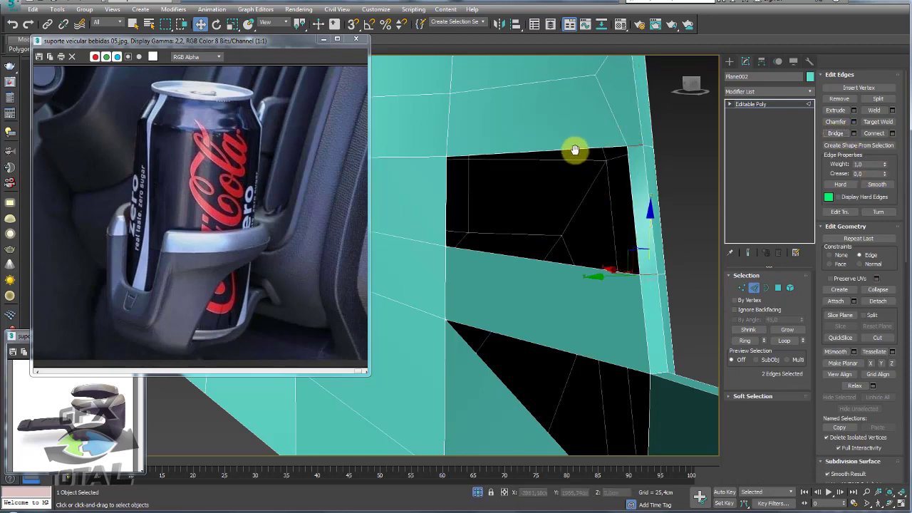
{"action": "left_click", "coordinate": [576, 150]}
{"action": "left_click", "coordinate": [554, 261], "text": "ctrl"}
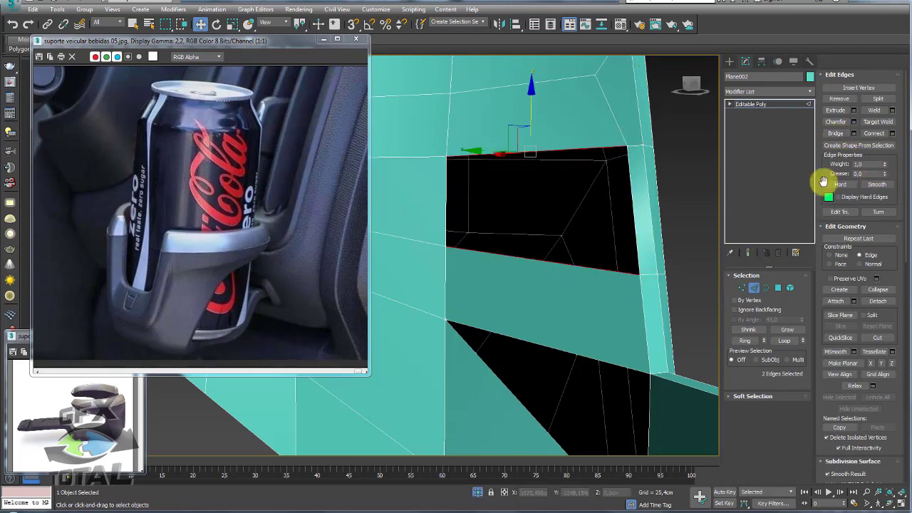
{"action": "left_click", "coordinate": [834, 133]}
{"action": "mouse_move", "coordinate": [553, 197]}
{"action": "middle_mouse_down", "text": "alt"}
{"action": "mouse_move", "coordinate": [551, 226]}
{"action": "mouse_move", "coordinate": [565, 242]}
{"action": "mouse_move", "coordinate": [605, 185]}
{"action": "mouse_move", "coordinate": [539, 226]}
{"action": "mouse_move", "coordinate": [616, 252]}
{"action": "mouse_move", "coordinate": [535, 185]}
{"action": "mouse_move", "coordinate": [520, 252]}
{"action": "mouse_move", "coordinate": [544, 256]}
{"action": "mouse_move", "coordinate": [484, 206]}
{"action": "middle_mouse_up", "text": "alt"}
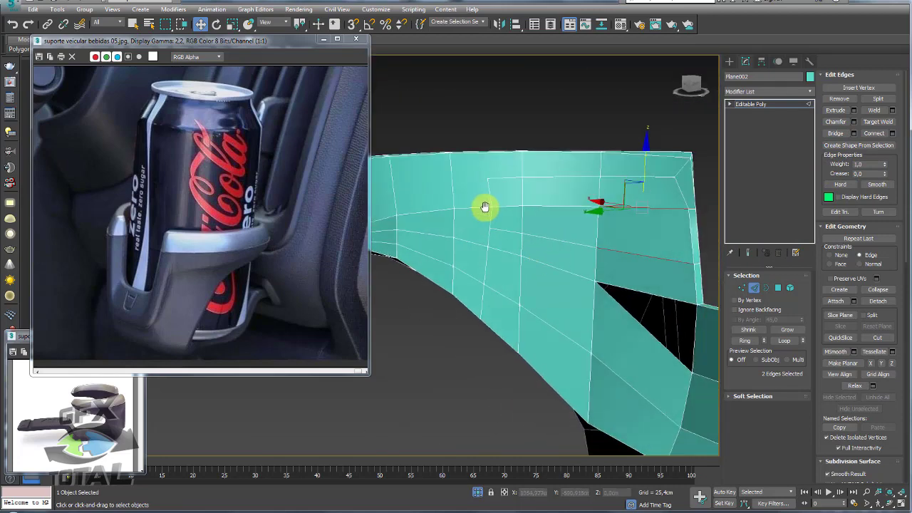
In Vertex mode, cut a new edge across the mount's left part
{"action": "left_click", "coordinate": [741, 288]}
{"action": "mouse_move", "coordinate": [513, 175]}
{"action": "middle_mouse_down", "text": "alt"}
{"action": "mouse_move", "coordinate": [482, 212]}
{"action": "mouse_move", "coordinate": [549, 242]}
{"action": "middle_mouse_up", "text": "alt"}
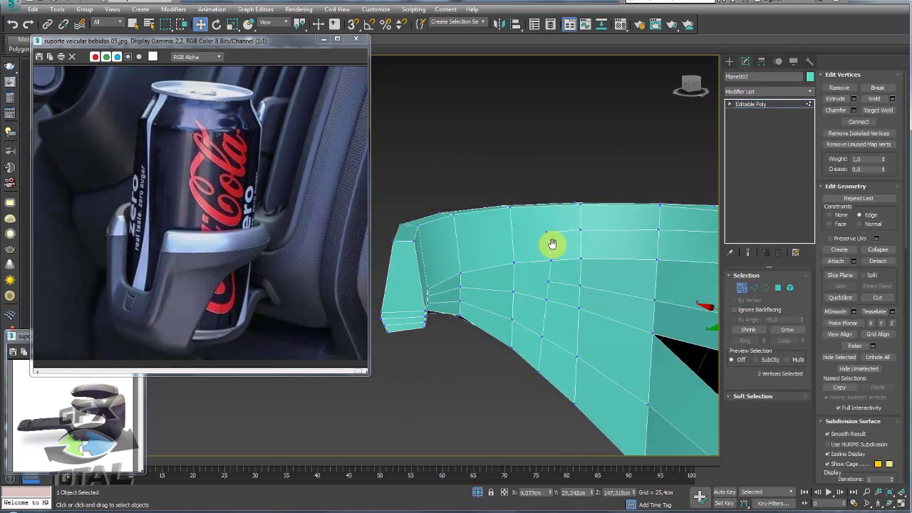
{"action": "scroll", "coordinate": [549, 227], "scroll_direction": "up", "scroll_amount": 3}
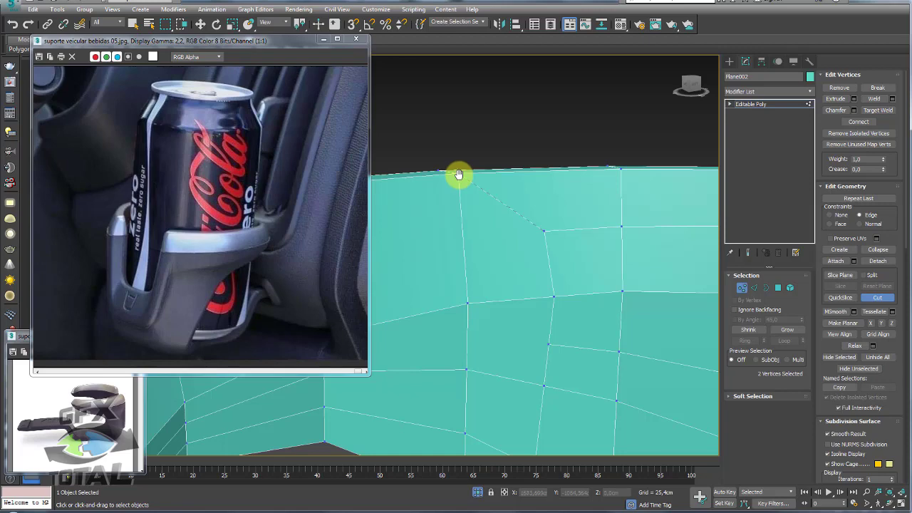
{"action": "mouse_move", "coordinate": [492, 190]}
{"action": "middle_mouse_down", "text": "alt"}
{"action": "mouse_move", "coordinate": [572, 272]}
{"action": "mouse_move", "coordinate": [504, 219]}
{"action": "mouse_move", "coordinate": [464, 266]}
{"action": "mouse_move", "coordinate": [527, 212]}
{"action": "mouse_move", "coordinate": [510, 238]}
{"action": "middle_mouse_up", "text": "alt"}
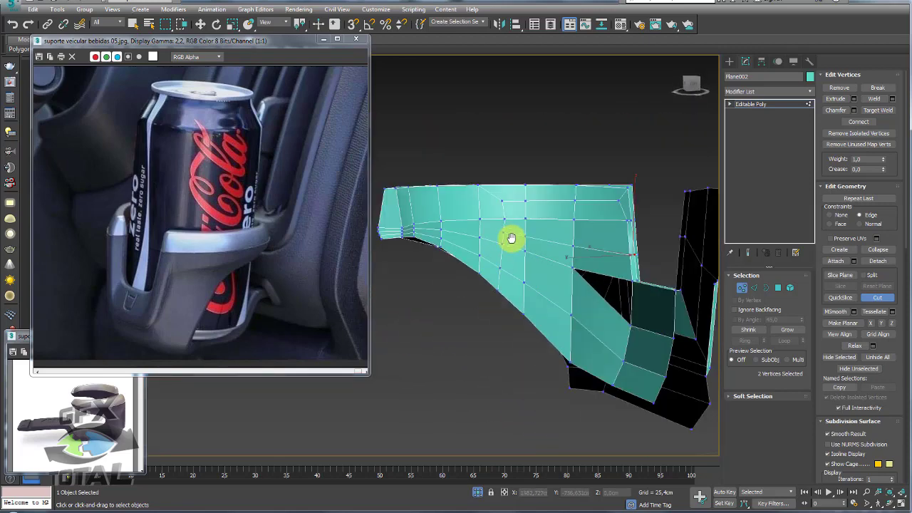
{"action": "scroll", "coordinate": [511, 238], "scroll_direction": "up", "scroll_amount": 3}
{"action": "left_click", "coordinate": [520, 234]}
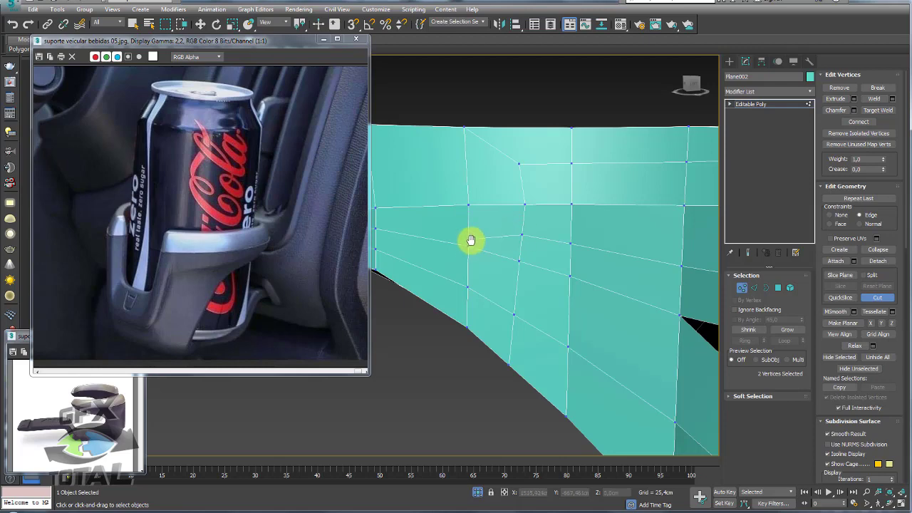
{"action": "left_click", "coordinate": [468, 244]}
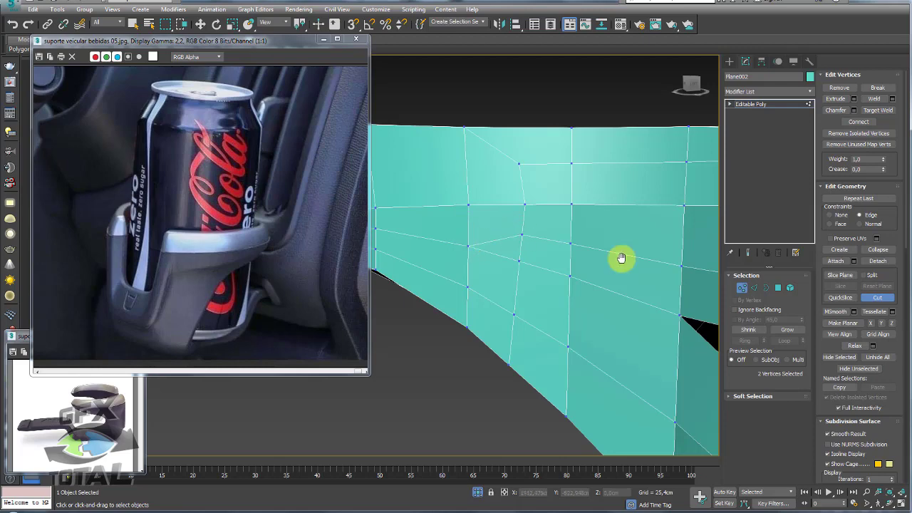
{"action": "left_click", "coordinate": [754, 287]}
{"action": "mouse_move", "coordinate": [542, 247]}
{"action": "middle_mouse_down"}
{"action": "mouse_move", "coordinate": [539, 181]}
{"action": "mouse_move", "coordinate": [535, 209]}
{"action": "mouse_move", "coordinate": [494, 189]}
{"action": "mouse_move", "coordinate": [549, 246]}
{"action": "mouse_move", "coordinate": [648, 284]}
{"action": "mouse_move", "coordinate": [655, 304]}
{"action": "middle_mouse_up"}
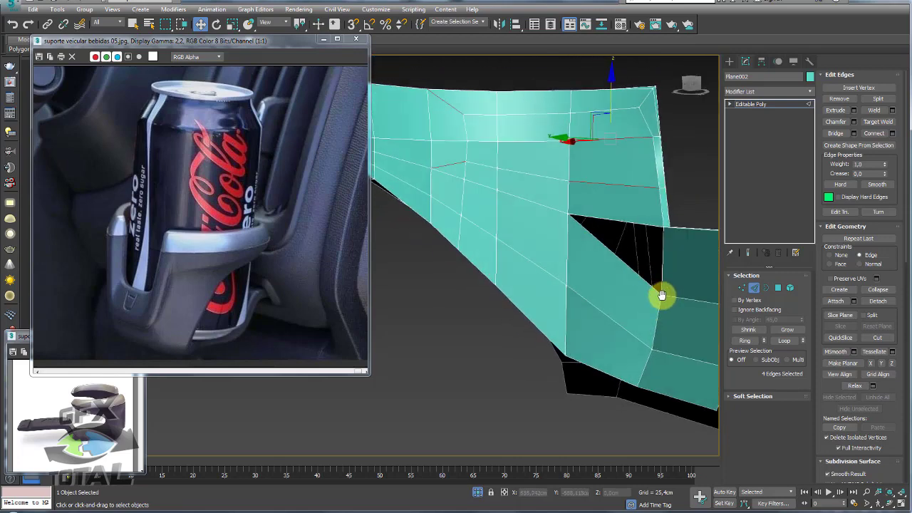
Select the stray polygon beside the lower opening for removal
{"action": "mouse_move", "coordinate": [662, 294]}
{"action": "left_mouse_down"}
{"action": "mouse_move", "coordinate": [565, 211]}
{"action": "mouse_move", "coordinate": [667, 224]}
{"action": "mouse_move", "coordinate": [659, 292]}
{"action": "left_mouse_up"}
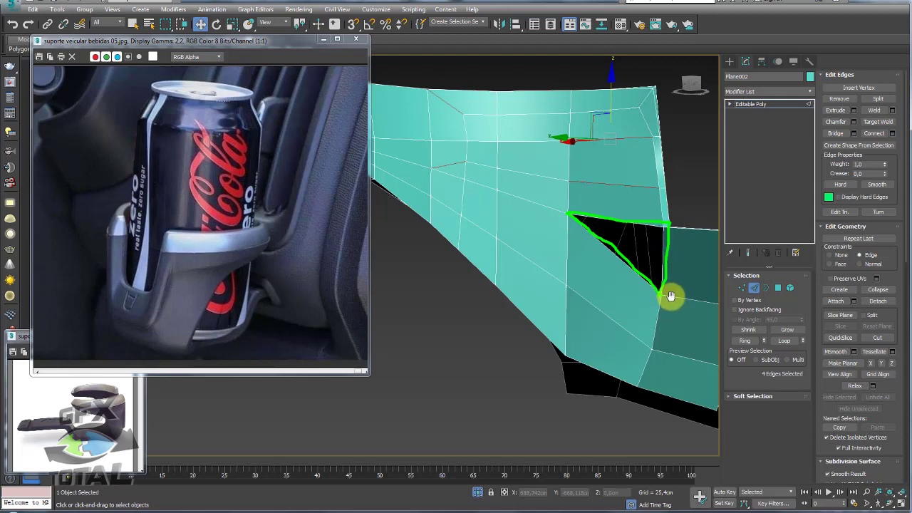
{"action": "key", "text": "Escape"}
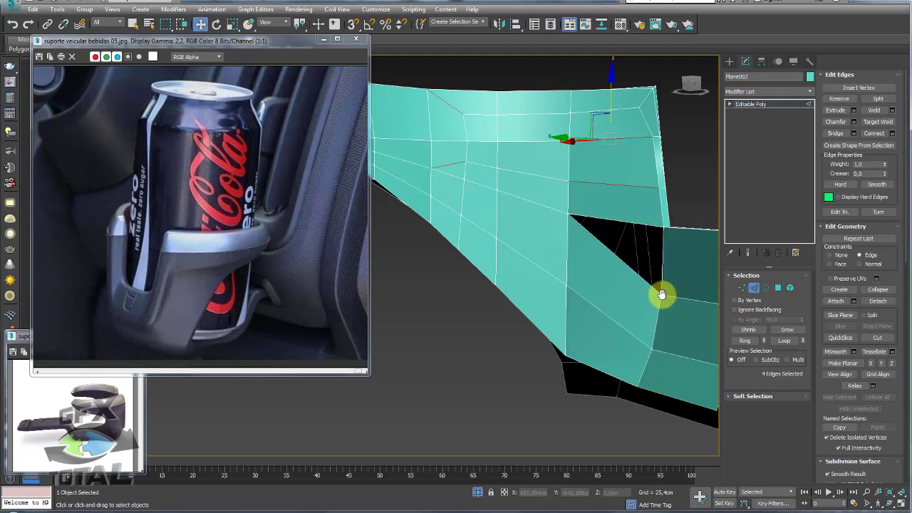
{"action": "left_click_drag", "start_coordinate": [662, 294], "coordinate": [586, 259]}
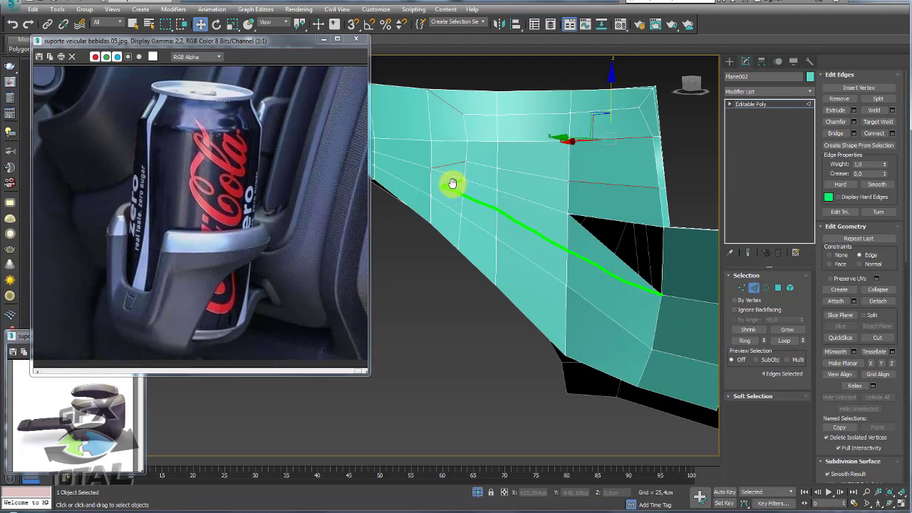
{"action": "left_click_drag", "start_coordinate": [659, 295], "coordinate": [463, 196]}
{"action": "middle_click_drag", "start_coordinate": [490, 214], "coordinate": [570, 250], "text": "alt"}
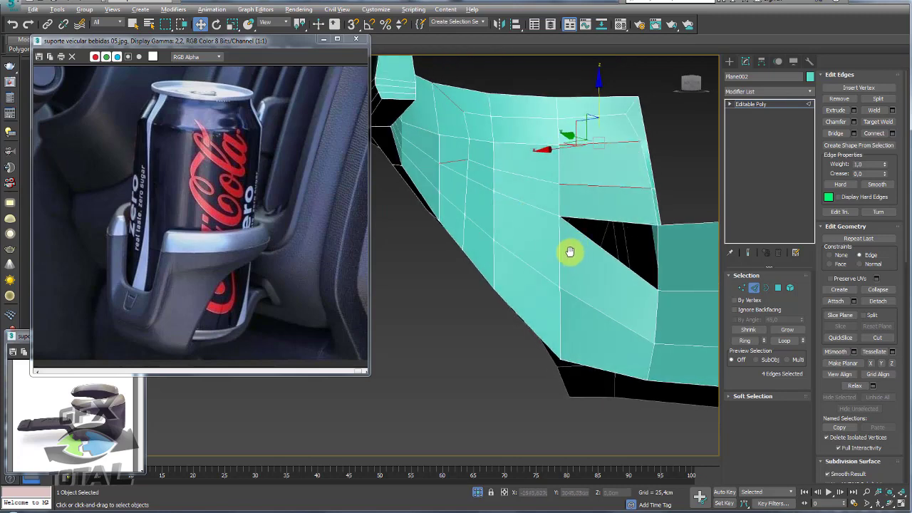
{"action": "left_click", "coordinate": [778, 288]}
{"action": "left_click", "coordinate": [615, 275]}
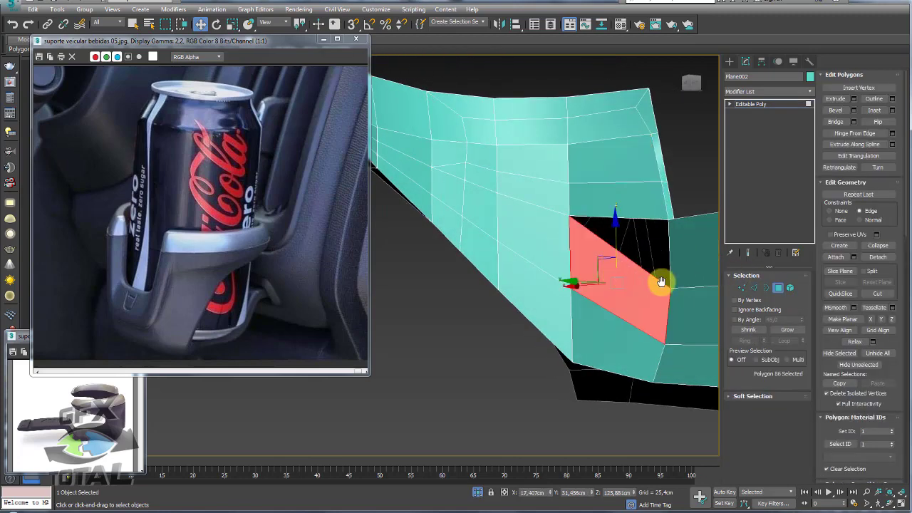
Select the triangular hole's border, Cap it with a new polygon, and return to Vertex mode
{"action": "left_click", "coordinate": [765, 288]}
{"action": "left_click", "coordinate": [675, 262]}
{"action": "middle_click_drag", "start_coordinate": [669, 261], "coordinate": [653, 254]}
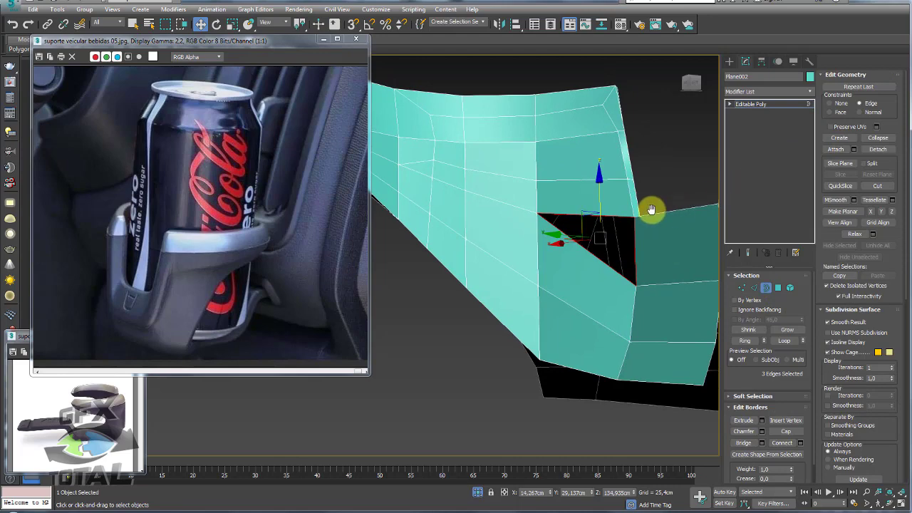
{"action": "mouse_move", "coordinate": [651, 226]}
{"action": "middle_mouse_down", "text": "alt"}
{"action": "mouse_move", "coordinate": [651, 265]}
{"action": "mouse_move", "coordinate": [662, 247]}
{"action": "mouse_move", "coordinate": [683, 242]}
{"action": "middle_mouse_up", "text": "alt"}
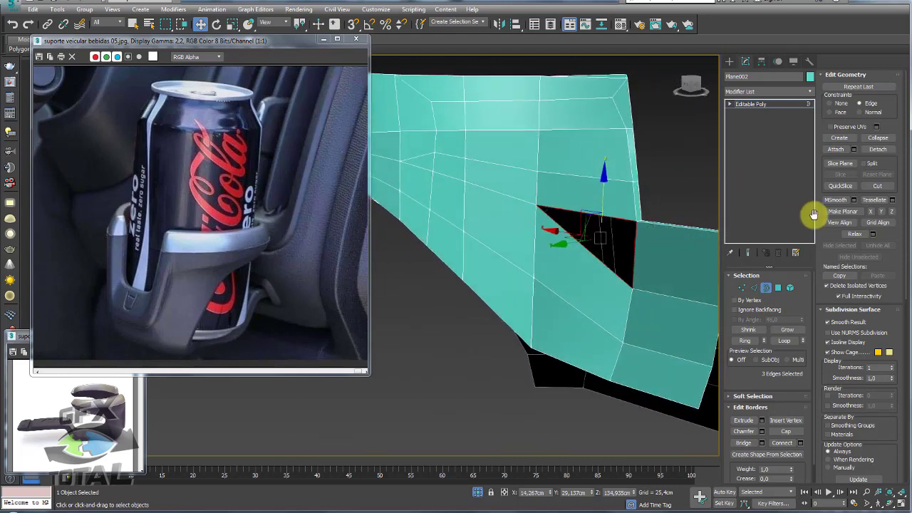
{"action": "left_click", "coordinate": [785, 431]}
{"action": "middle_click_drag", "start_coordinate": [562, 271], "coordinate": [576, 270], "text": "alt"}
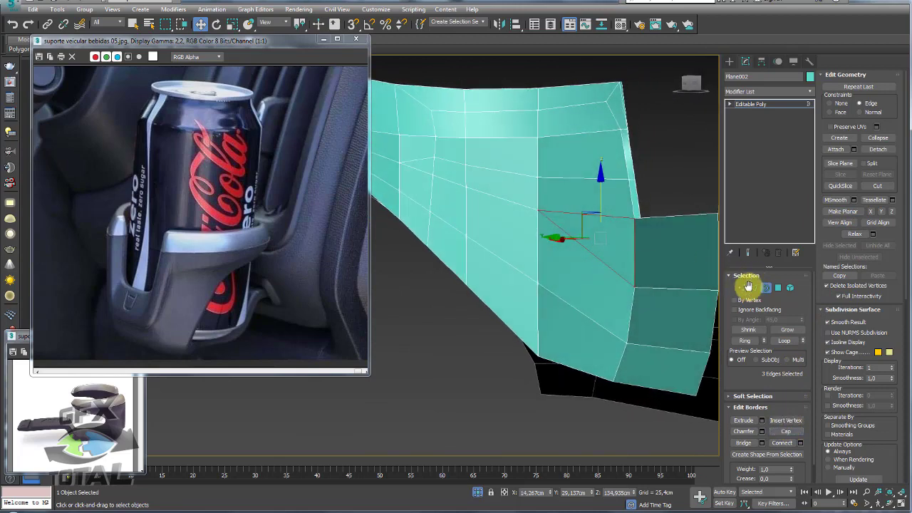
{"action": "left_click", "coordinate": [742, 287]}
{"action": "middle_click_drag", "start_coordinate": [560, 233], "coordinate": [578, 227]}
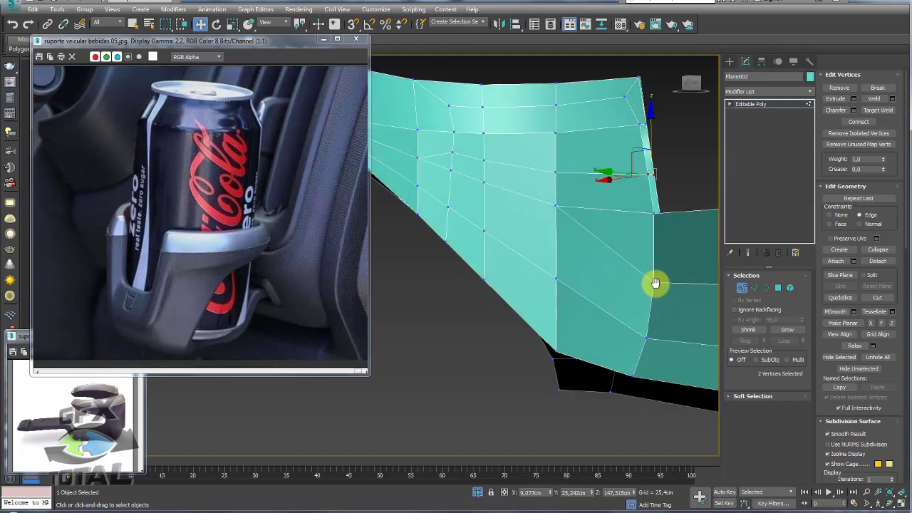
{"action": "key", "text": "alt+c"}
{"action": "left_click", "coordinate": [653, 282]}
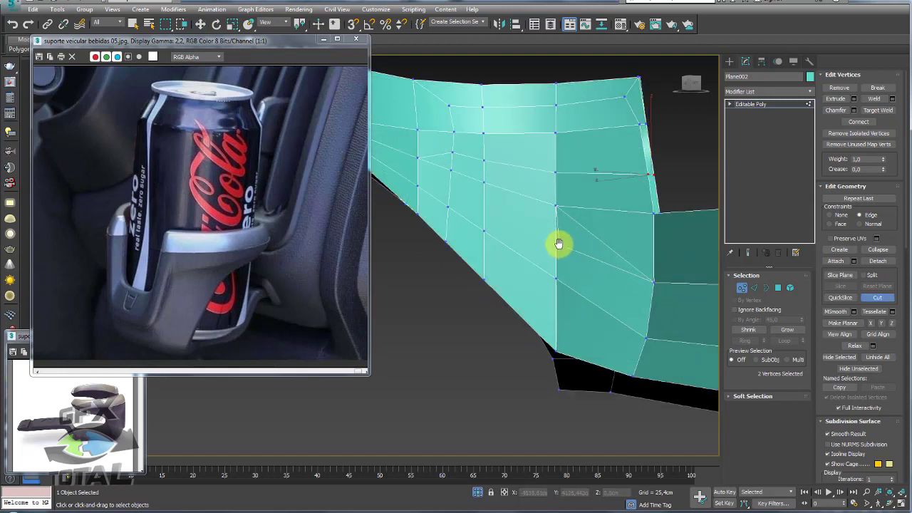
{"action": "left_click", "coordinate": [557, 237]}
{"action": "left_click", "coordinate": [746, 286]}
{"action": "left_click", "coordinate": [606, 247]}
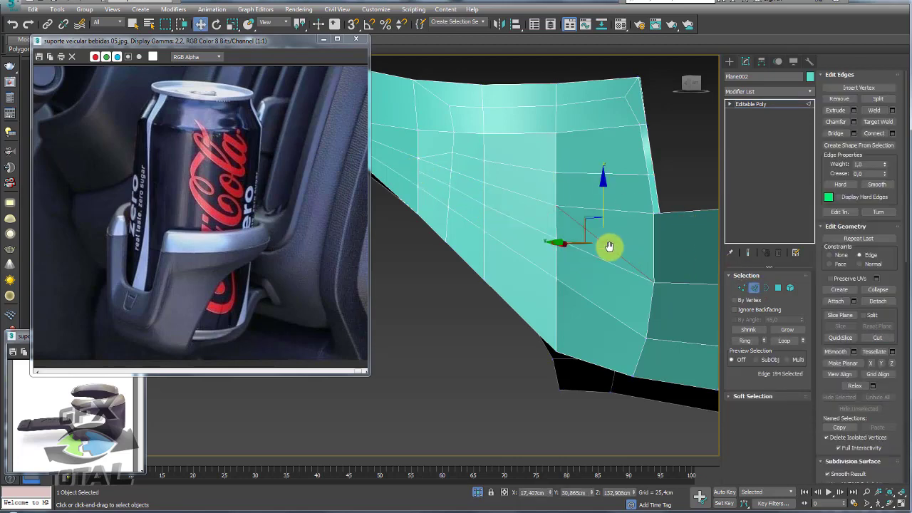
{"action": "left_click", "coordinate": [565, 238]}
{"action": "mouse_move", "coordinate": [565, 237]}
{"action": "middle_mouse_down", "text": "alt"}
{"action": "mouse_move", "coordinate": [533, 235]}
{"action": "mouse_move", "coordinate": [569, 245]}
{"action": "mouse_move", "coordinate": [519, 183]}
{"action": "mouse_move", "coordinate": [474, 305]}
{"action": "middle_mouse_up", "text": "alt"}
{"action": "scroll", "coordinate": [547, 288], "scroll_direction": "up", "scroll_amount": 3}
{"action": "middle_click_drag", "start_coordinate": [547, 288], "coordinate": [494, 322]}
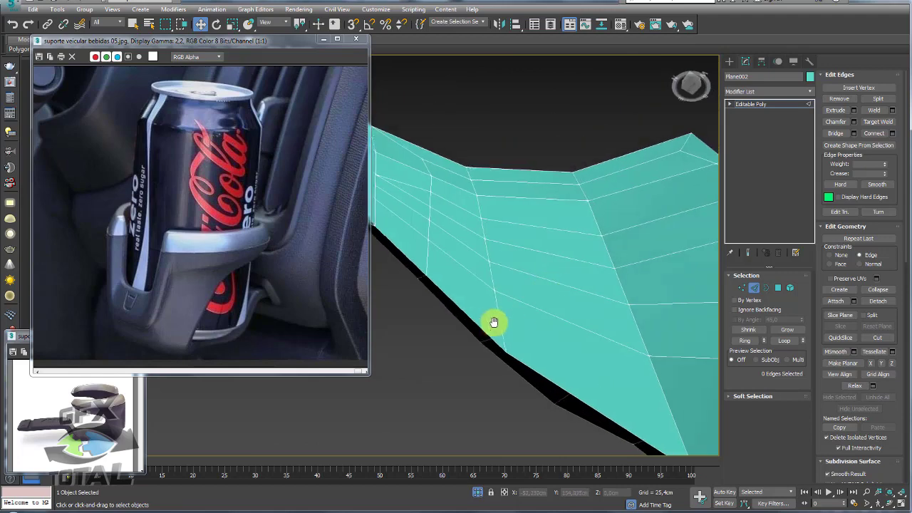
{"action": "left_click", "coordinate": [471, 322]}
{"action": "scroll", "coordinate": [507, 327], "scroll_direction": "up", "scroll_amount": 3}
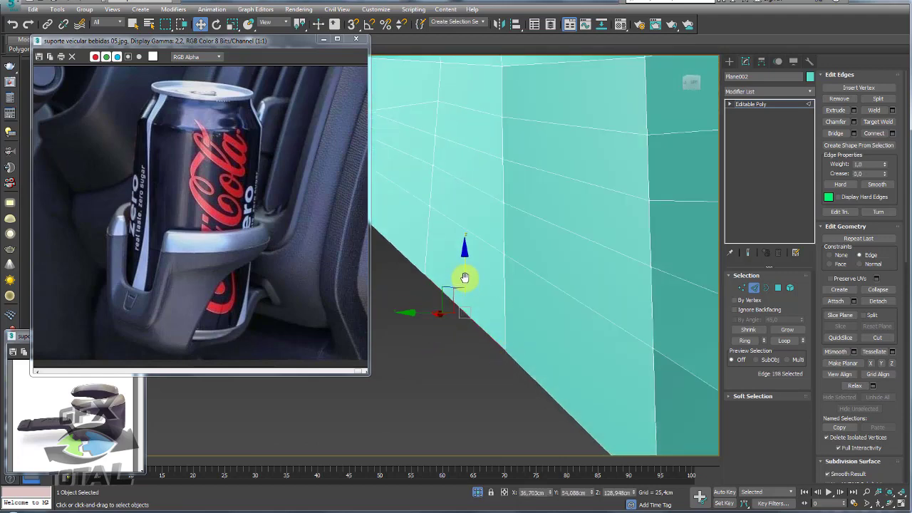
{"action": "mouse_move", "coordinate": [467, 269]}
{"action": "middle_mouse_down", "text": "alt"}
{"action": "mouse_move", "coordinate": [505, 278]}
{"action": "mouse_move", "coordinate": [429, 311]}
{"action": "middle_mouse_up", "text": "alt"}
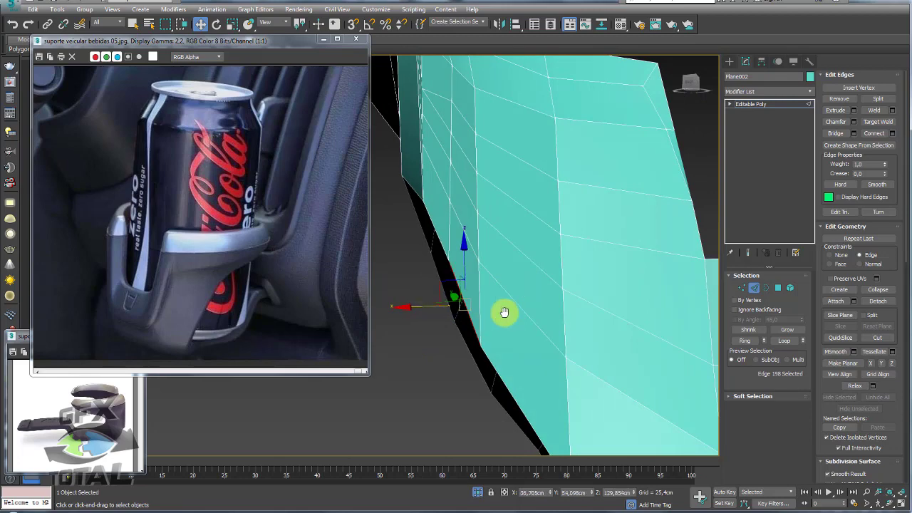
{"action": "mouse_move", "coordinate": [505, 309]}
{"action": "middle_mouse_down", "text": "alt"}
{"action": "mouse_move", "coordinate": [446, 313]}
{"action": "mouse_move", "coordinate": [475, 264]}
{"action": "mouse_move", "coordinate": [530, 263]}
{"action": "mouse_move", "coordinate": [563, 278]}
{"action": "middle_mouse_up", "text": "alt"}
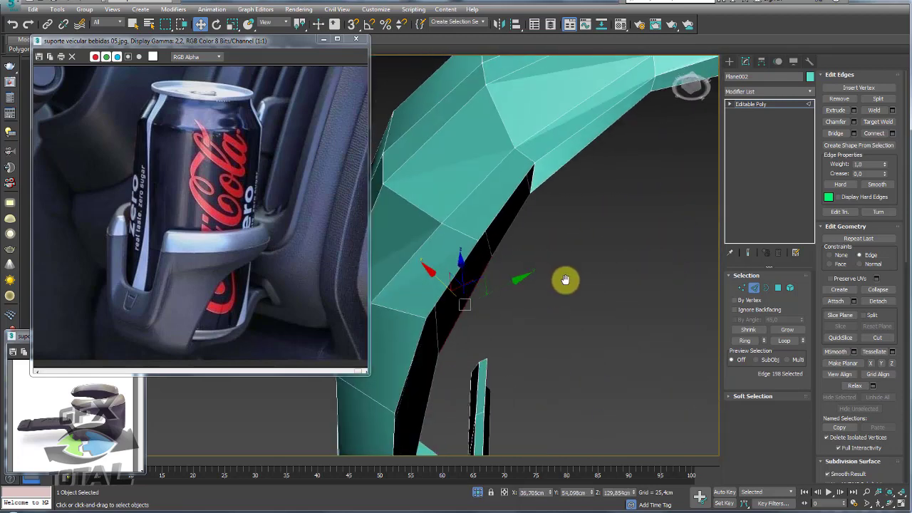
Bridge the opposing edges across the two gaps in the mount's strip with new faces
{"action": "left_click", "coordinate": [461, 265], "text": "ctrl"}
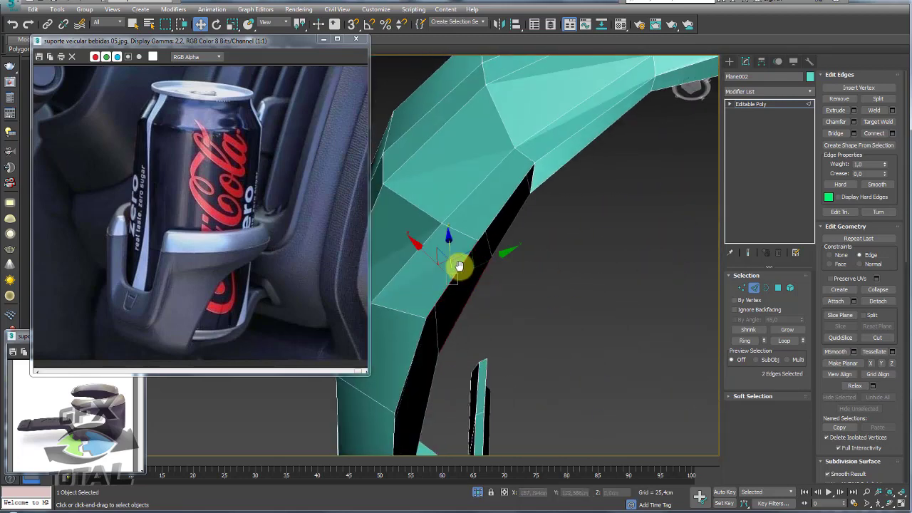
{"action": "left_click", "coordinate": [834, 133]}
{"action": "left_click", "coordinate": [504, 207]}
{"action": "left_click", "coordinate": [538, 199], "text": "ctrl"}
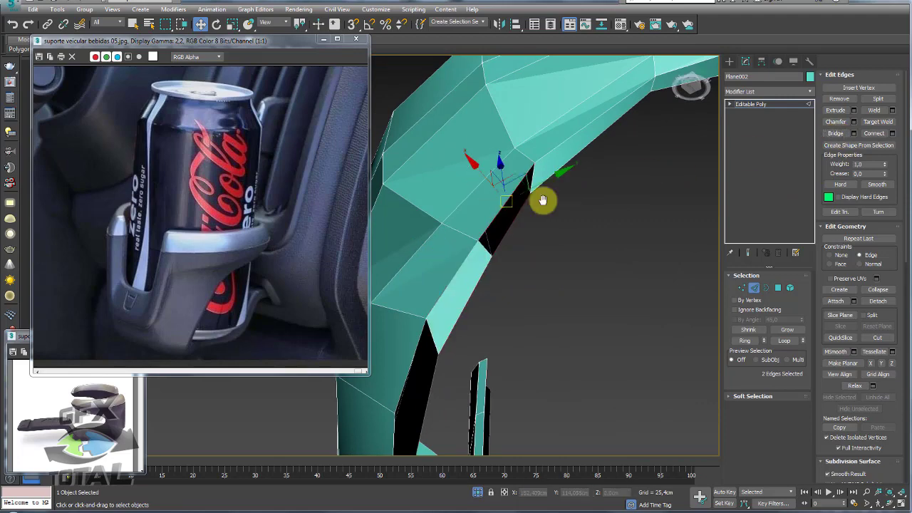
{"action": "left_click", "coordinate": [834, 133]}
Move the strip's vertices up-right to ease the bend and remove the fold underneath
{"action": "left_click", "coordinate": [741, 287]}
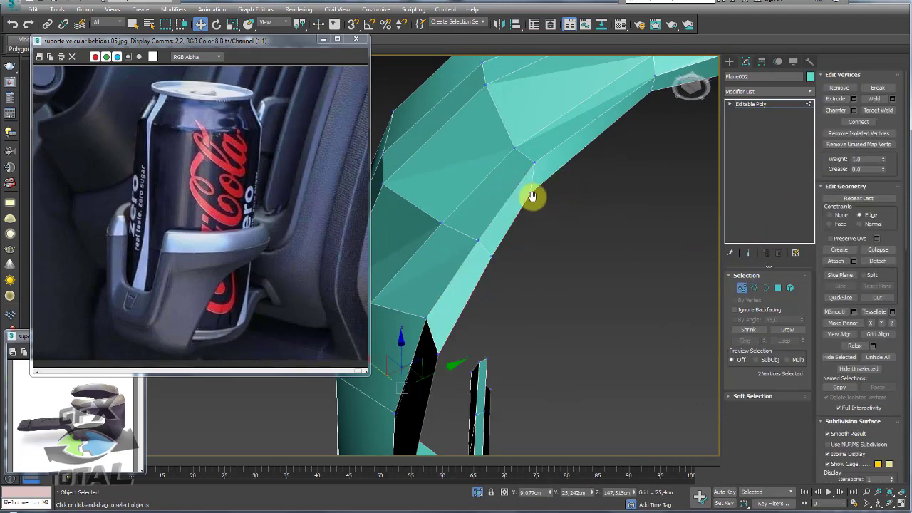
{"action": "left_click", "coordinate": [538, 187]}
{"action": "left_click_drag", "start_coordinate": [568, 177], "coordinate": [633, 144]}
{"action": "mouse_move", "coordinate": [634, 144]}
{"action": "middle_mouse_down", "text": "alt"}
{"action": "mouse_move", "coordinate": [594, 203]}
{"action": "mouse_move", "coordinate": [574, 201]}
{"action": "middle_mouse_up", "text": "alt"}
{"action": "left_click", "coordinate": [578, 192]}
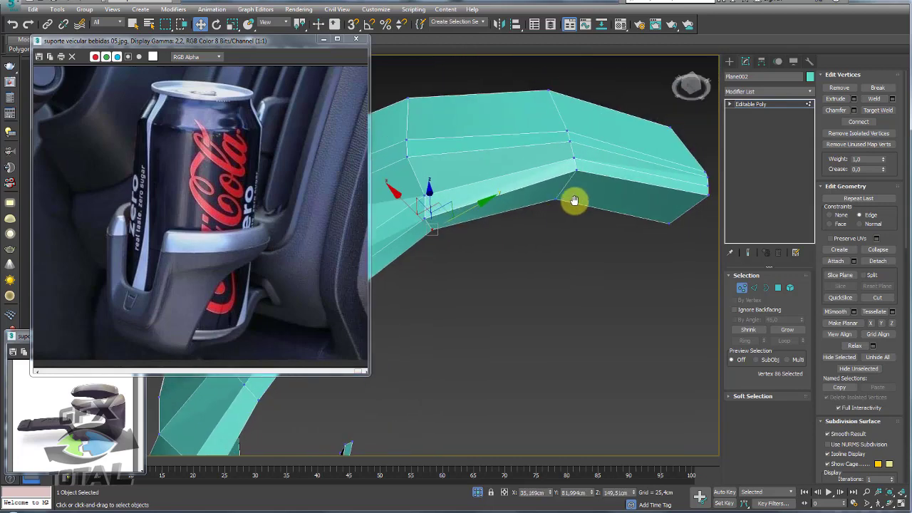
{"action": "left_click", "coordinate": [554, 194]}
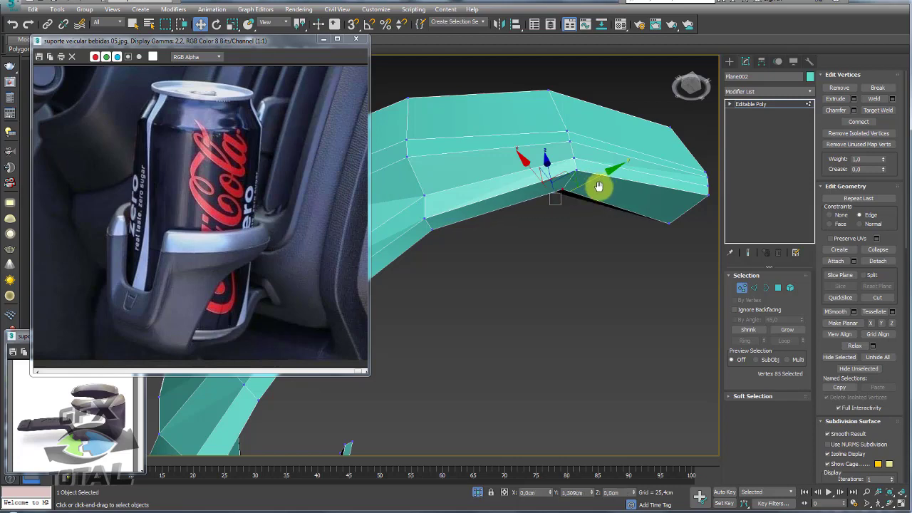
{"action": "left_click_drag", "start_coordinate": [598, 187], "coordinate": [579, 180]}
Lift the remaining strip vertices into line, then select a single edge of the strip
{"action": "mouse_move", "coordinate": [584, 213]}
{"action": "middle_mouse_down", "text": "alt"}
{"action": "mouse_move", "coordinate": [554, 193]}
{"action": "mouse_move", "coordinate": [564, 167]}
{"action": "middle_mouse_up", "text": "alt"}
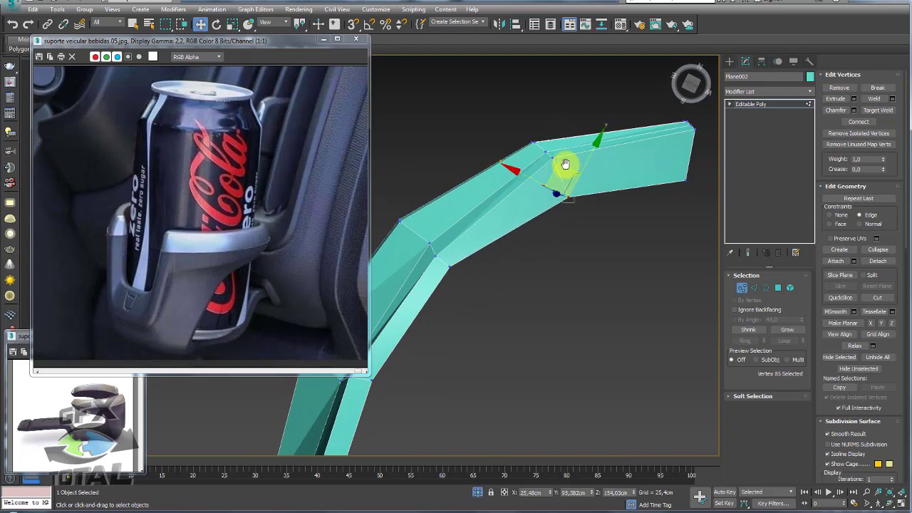
{"action": "left_click_drag", "start_coordinate": [565, 164], "coordinate": [563, 154]}
{"action": "mouse_move", "coordinate": [688, 179]}
{"action": "left_mouse_down"}
{"action": "mouse_move", "coordinate": [703, 142]}
{"action": "mouse_move", "coordinate": [691, 136]}
{"action": "left_mouse_up"}
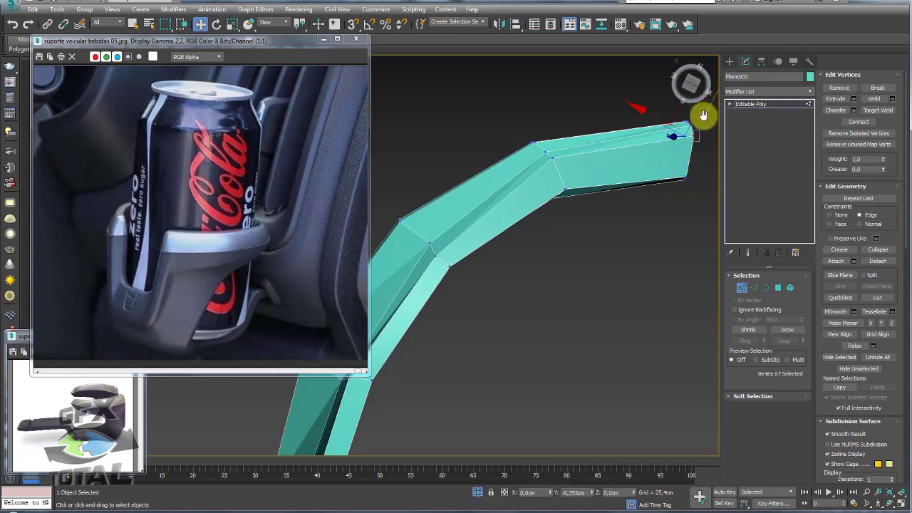
{"action": "mouse_move", "coordinate": [702, 116]}
{"action": "middle_mouse_down", "text": "alt"}
{"action": "mouse_move", "coordinate": [646, 226]}
{"action": "mouse_move", "coordinate": [651, 278]}
{"action": "mouse_move", "coordinate": [520, 246]}
{"action": "mouse_move", "coordinate": [551, 226]}
{"action": "mouse_move", "coordinate": [477, 199]}
{"action": "mouse_move", "coordinate": [525, 283]}
{"action": "mouse_move", "coordinate": [577, 321]}
{"action": "mouse_move", "coordinate": [560, 197]}
{"action": "mouse_move", "coordinate": [605, 258]}
{"action": "mouse_move", "coordinate": [553, 305]}
{"action": "mouse_move", "coordinate": [533, 305]}
{"action": "mouse_move", "coordinate": [603, 299]}
{"action": "middle_mouse_up", "text": "alt"}
{"action": "left_click", "coordinate": [570, 317]}
{"action": "left_click", "coordinate": [753, 287]}
{"action": "mouse_move", "coordinate": [553, 326]}
{"action": "middle_mouse_down", "text": "alt"}
{"action": "mouse_move", "coordinate": [525, 268]}
{"action": "mouse_move", "coordinate": [535, 289]}
{"action": "mouse_move", "coordinate": [482, 252]}
{"action": "mouse_move", "coordinate": [515, 236]}
{"action": "mouse_move", "coordinate": [623, 275]}
{"action": "mouse_move", "coordinate": [497, 212]}
{"action": "mouse_move", "coordinate": [434, 209]}
{"action": "mouse_move", "coordinate": [448, 230]}
{"action": "mouse_move", "coordinate": [396, 250]}
{"action": "mouse_move", "coordinate": [373, 244]}
{"action": "mouse_move", "coordinate": [411, 268]}
{"action": "mouse_move", "coordinate": [433, 242]}
{"action": "mouse_move", "coordinate": [470, 231]}
{"action": "middle_mouse_up", "text": "alt"}
{"action": "left_click", "coordinate": [489, 208]}
Select two edges along the mount's lower border
{"action": "mouse_move", "coordinate": [562, 311]}
{"action": "middle_mouse_down", "text": "alt"}
{"action": "mouse_move", "coordinate": [546, 258]}
{"action": "mouse_move", "coordinate": [492, 320]}
{"action": "middle_mouse_up", "text": "alt"}
{"action": "key", "text": "1"}
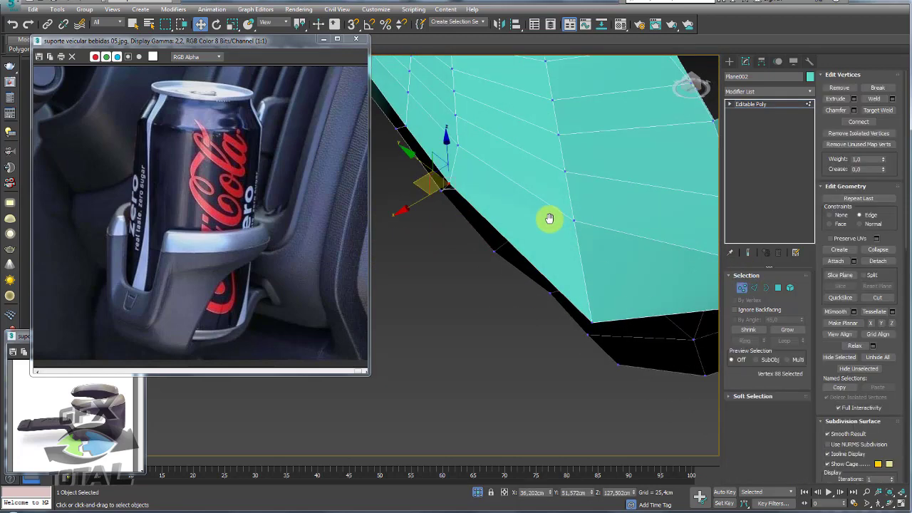
{"action": "left_click", "coordinate": [516, 235]}
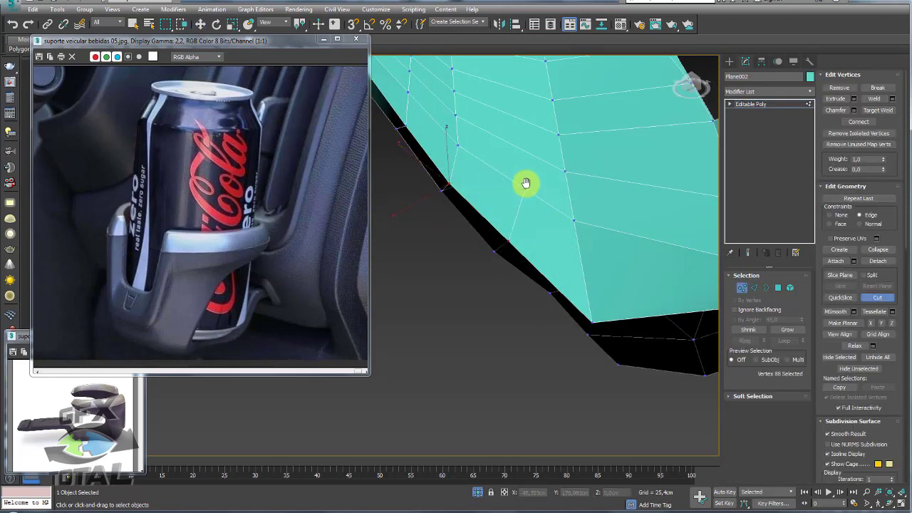
{"action": "middle_click_drag", "start_coordinate": [522, 203], "coordinate": [549, 228], "text": "alt"}
{"action": "key", "text": "w"}
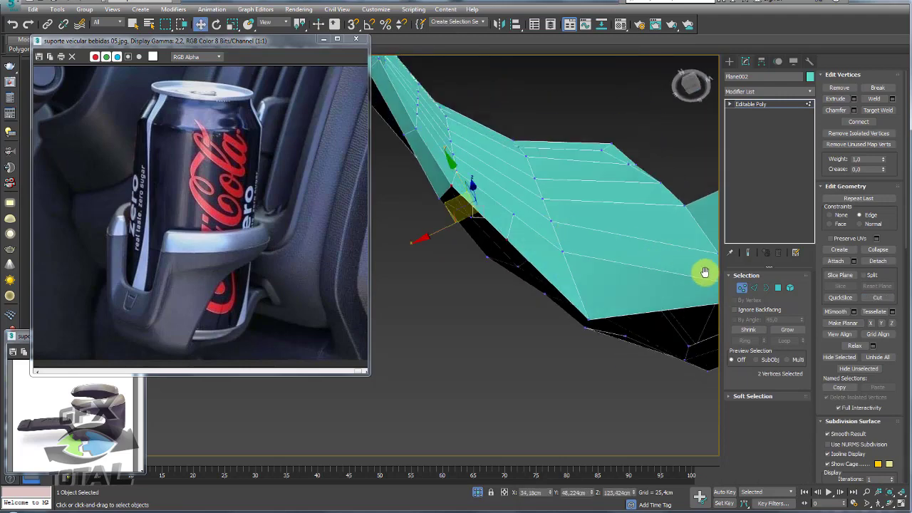
{"action": "left_click", "coordinate": [754, 287]}
{"action": "left_click", "coordinate": [529, 268]}
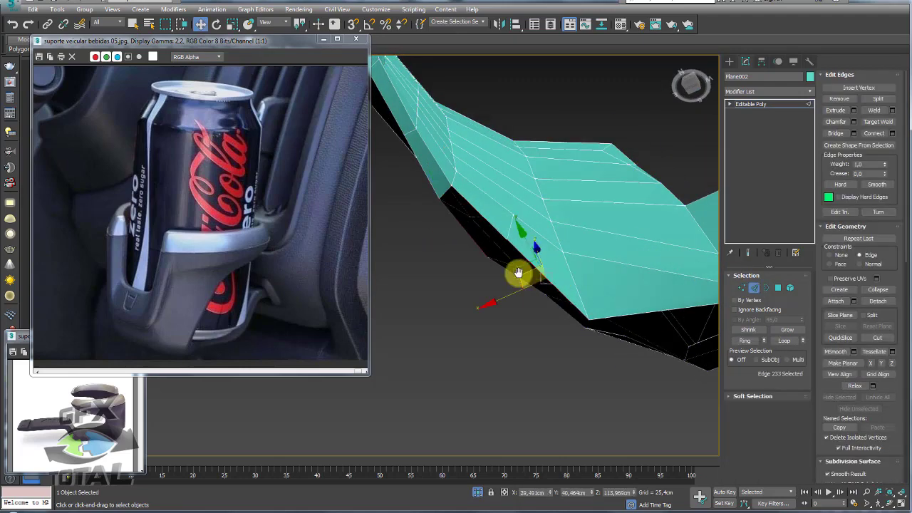
{"action": "left_click", "coordinate": [474, 231], "text": "ctrl"}
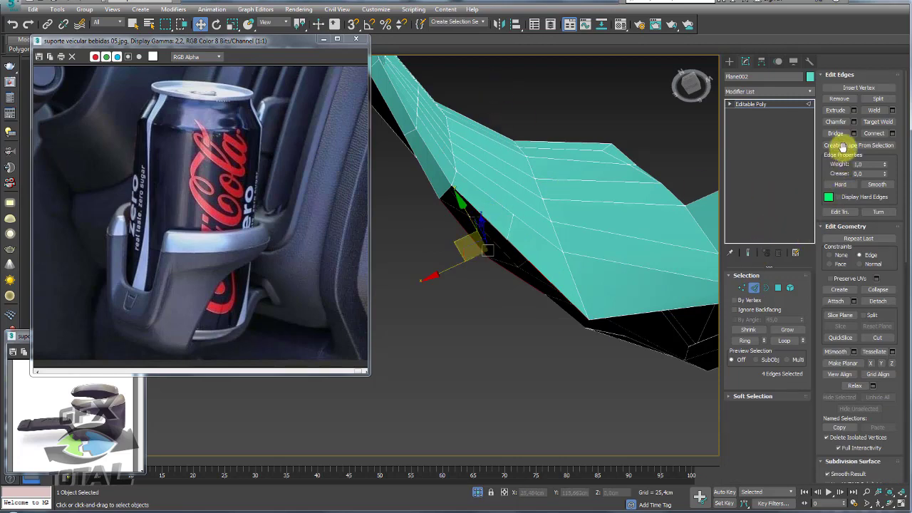
Pull the border's corner vertex up-left to reshape the lower corner
{"action": "mouse_move", "coordinate": [540, 227]}
{"action": "middle_mouse_down", "text": "alt"}
{"action": "mouse_move", "coordinate": [550, 195]}
{"action": "mouse_move", "coordinate": [535, 258]}
{"action": "mouse_move", "coordinate": [565, 219]}
{"action": "mouse_move", "coordinate": [631, 250]}
{"action": "mouse_move", "coordinate": [607, 255]}
{"action": "middle_mouse_up", "text": "alt"}
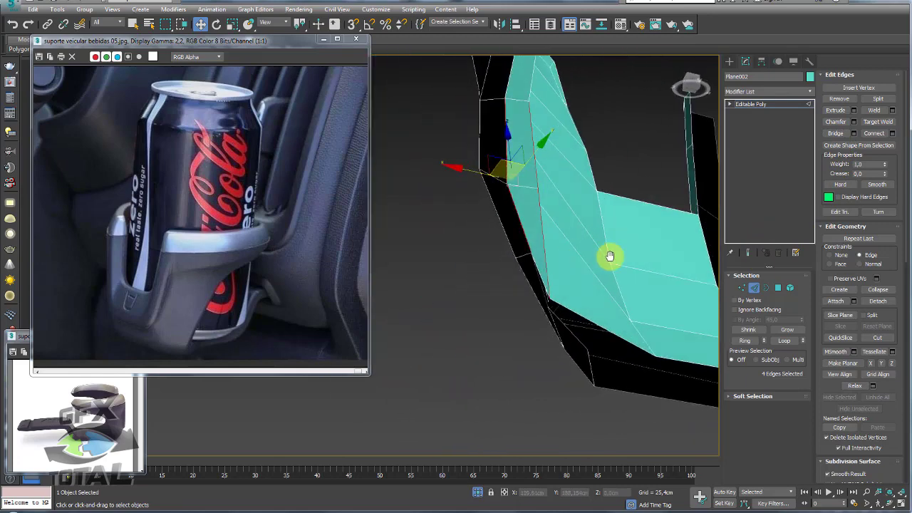
{"action": "left_click", "coordinate": [740, 286]}
{"action": "left_click", "coordinate": [527, 251]}
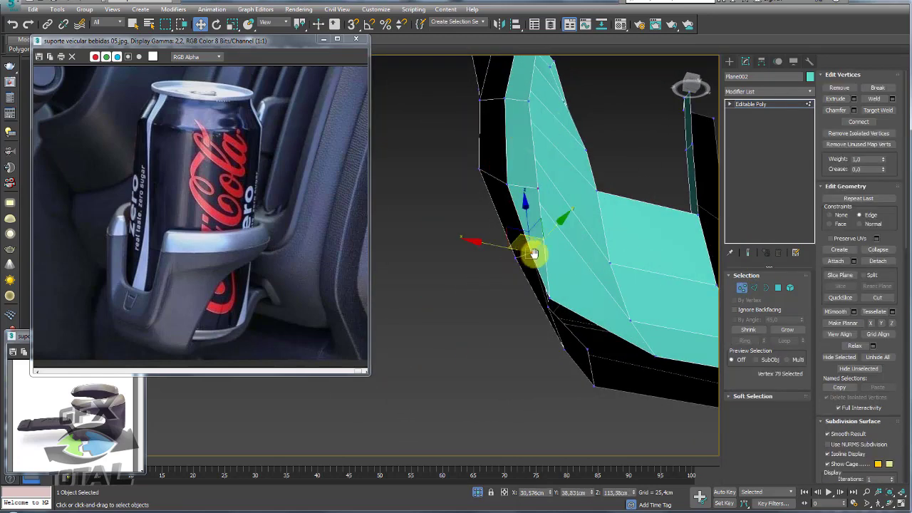
{"action": "mouse_move", "coordinate": [534, 252]}
{"action": "middle_mouse_down", "text": "alt"}
{"action": "mouse_move", "coordinate": [556, 247]}
{"action": "mouse_move", "coordinate": [534, 240]}
{"action": "middle_mouse_up", "text": "alt"}
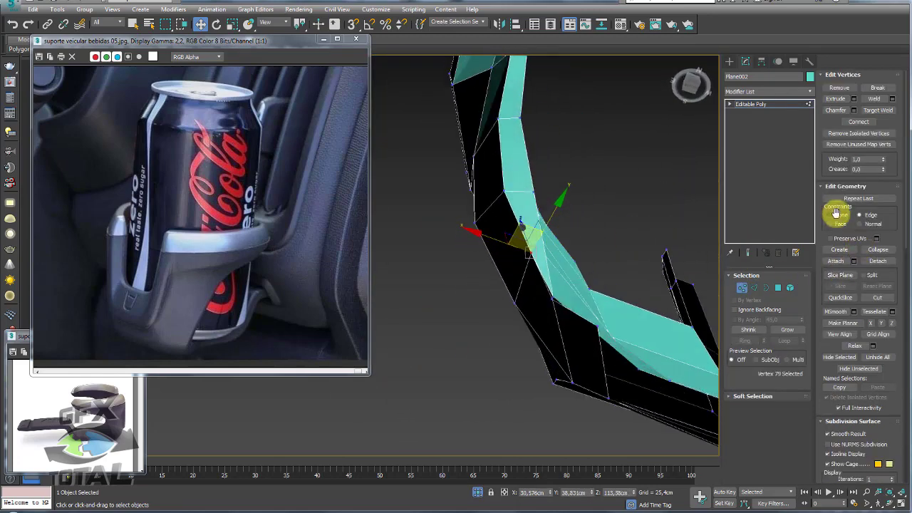
{"action": "mouse_move", "coordinate": [613, 240]}
{"action": "middle_mouse_down", "text": "alt"}
{"action": "mouse_move", "coordinate": [513, 228]}
{"action": "mouse_move", "coordinate": [555, 295]}
{"action": "mouse_move", "coordinate": [600, 291]}
{"action": "mouse_move", "coordinate": [534, 306]}
{"action": "mouse_move", "coordinate": [544, 303]}
{"action": "mouse_move", "coordinate": [541, 288]}
{"action": "middle_mouse_up", "text": "alt"}
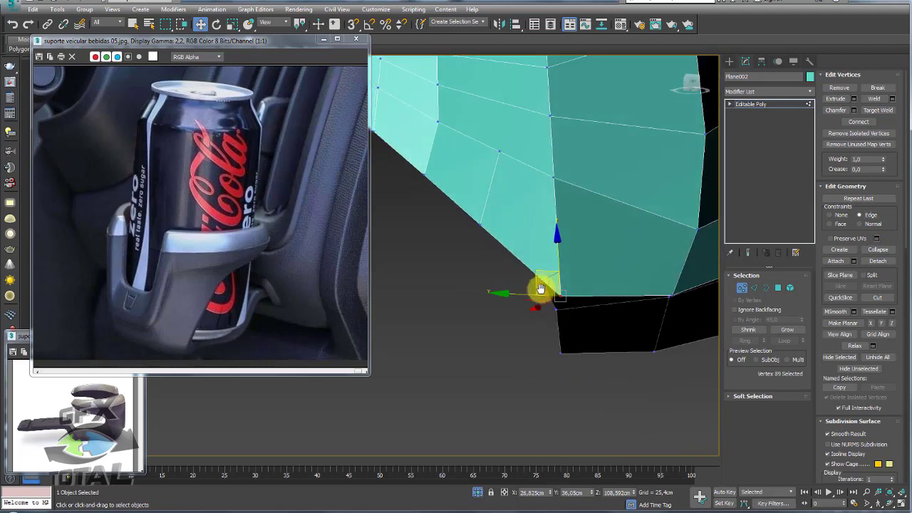
{"action": "mouse_move", "coordinate": [539, 269]}
{"action": "left_mouse_down"}
{"action": "mouse_move", "coordinate": [510, 236]}
{"action": "mouse_move", "coordinate": [517, 251]}
{"action": "left_mouse_up"}
{"action": "mouse_move", "coordinate": [517, 251]}
{"action": "middle_mouse_down", "text": "alt"}
{"action": "mouse_move", "coordinate": [545, 232]}
{"action": "mouse_move", "coordinate": [522, 238]}
{"action": "mouse_move", "coordinate": [484, 268]}
{"action": "mouse_move", "coordinate": [565, 287]}
{"action": "mouse_move", "coordinate": [555, 230]}
{"action": "mouse_move", "coordinate": [610, 187]}
{"action": "mouse_move", "coordinate": [615, 246]}
{"action": "mouse_move", "coordinate": [557, 247]}
{"action": "mouse_move", "coordinate": [534, 266]}
{"action": "mouse_move", "coordinate": [504, 231]}
{"action": "middle_mouse_up", "text": "alt"}
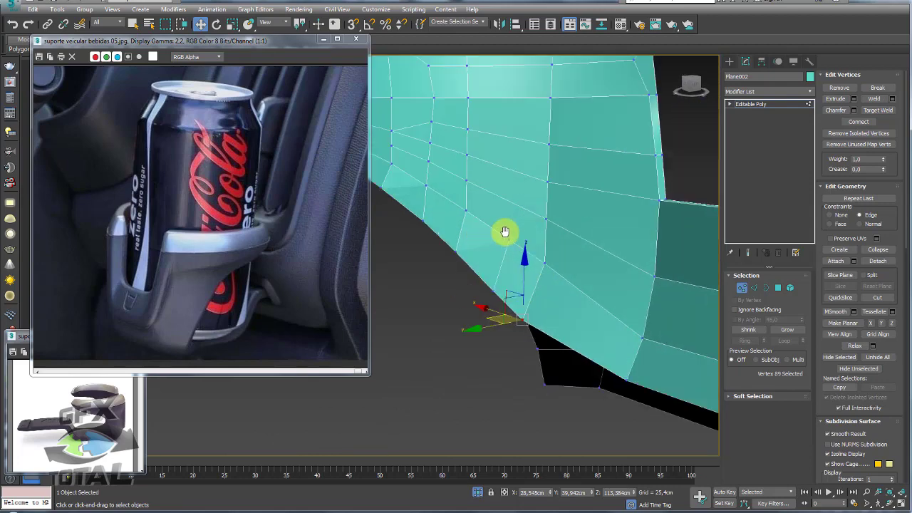
Slice new edges point to point across the faces near the mount's lower corner
{"action": "left_click", "coordinate": [464, 183]}
{"action": "left_click", "coordinate": [544, 267]}
{"action": "left_click_drag", "start_coordinate": [596, 272], "coordinate": [709, 318]}
{"action": "key", "text": "alt+c"}
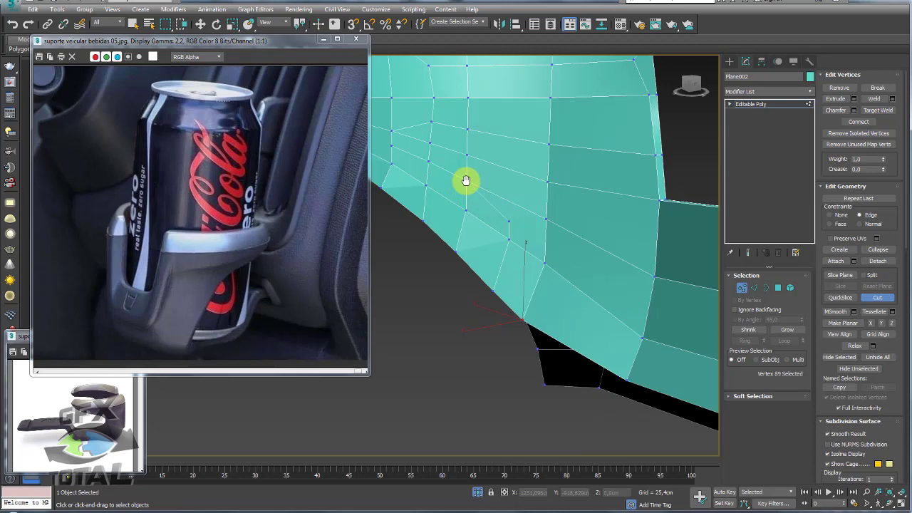
{"action": "mouse_move", "coordinate": [512, 200]}
{"action": "middle_mouse_down", "text": "alt"}
{"action": "mouse_move", "coordinate": [539, 224]}
{"action": "mouse_move", "coordinate": [492, 211]}
{"action": "mouse_move", "coordinate": [520, 215]}
{"action": "mouse_move", "coordinate": [606, 259]}
{"action": "mouse_move", "coordinate": [546, 190]}
{"action": "mouse_move", "coordinate": [546, 147]}
{"action": "mouse_move", "coordinate": [525, 216]}
{"action": "mouse_move", "coordinate": [523, 187]}
{"action": "middle_mouse_up", "text": "alt"}
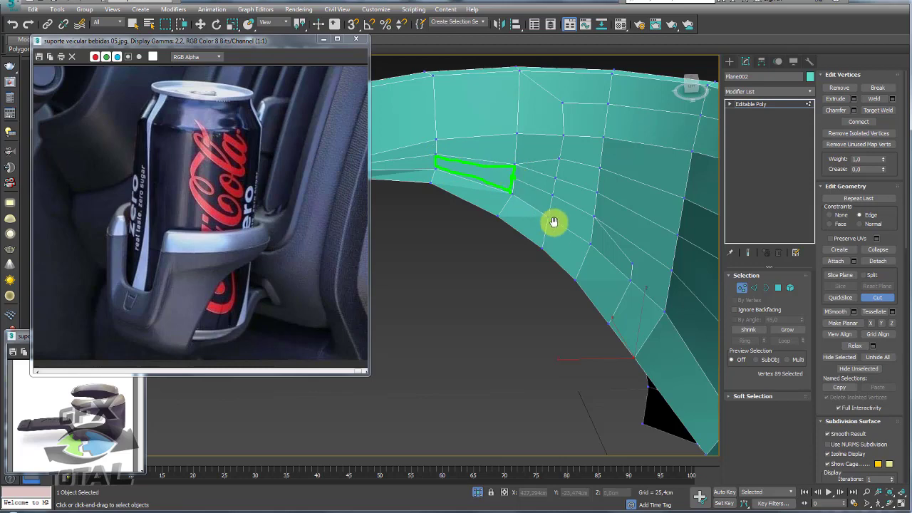
{"action": "mouse_move", "coordinate": [557, 244]}
{"action": "middle_mouse_down", "text": "alt"}
{"action": "mouse_move", "coordinate": [566, 230]}
{"action": "mouse_move", "coordinate": [570, 240]}
{"action": "middle_mouse_up", "text": "alt"}
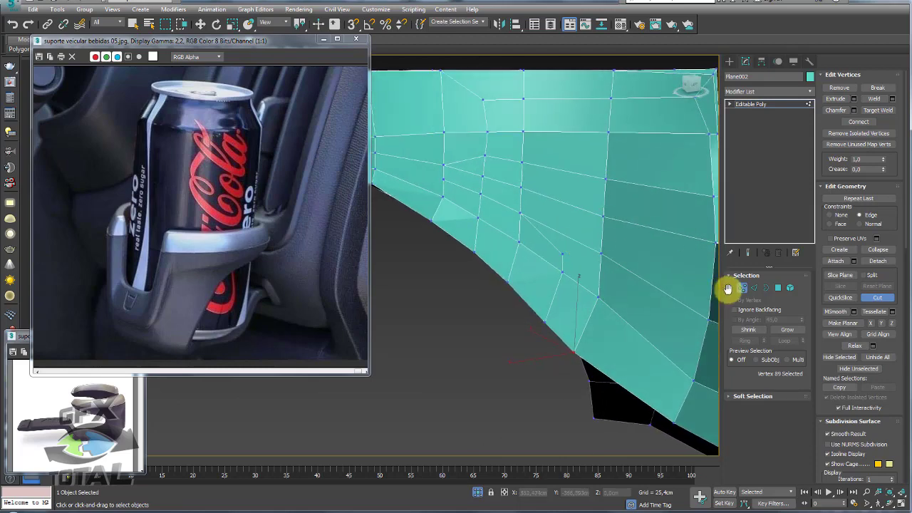
Delete the three leftover edges from the cut
{"action": "left_click", "coordinate": [733, 277]}
{"action": "key", "text": "2"}
{"action": "left_click", "coordinate": [558, 230]}
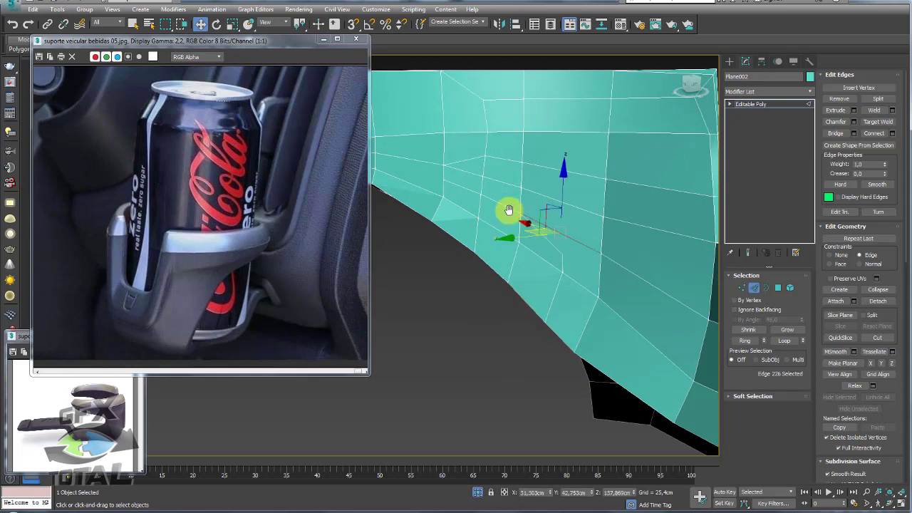
{"action": "left_click", "coordinate": [479, 195], "text": "ctrl"}
{"action": "left_click", "coordinate": [465, 190], "text": "ctrl"}
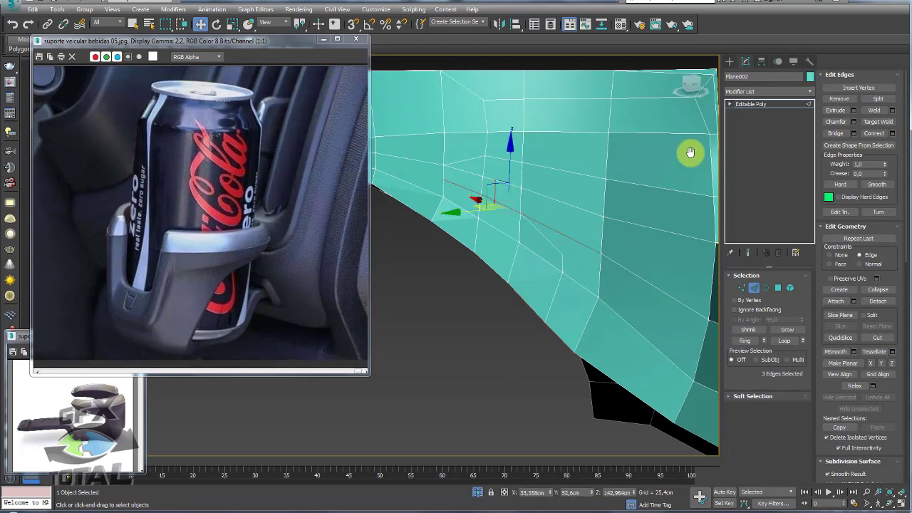
{"action": "left_click", "coordinate": [839, 98]}
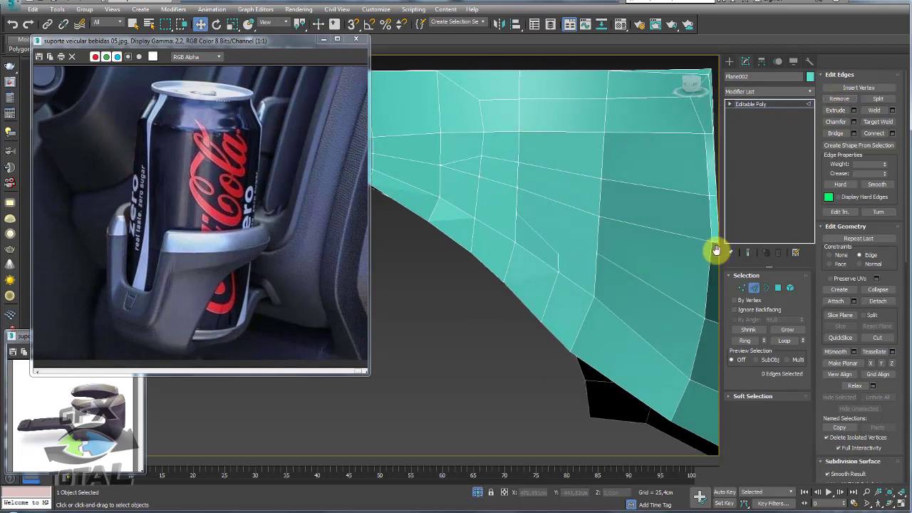
Try welding a vertex, then select the single vertex above the corner
{"action": "left_click", "coordinate": [740, 287]}
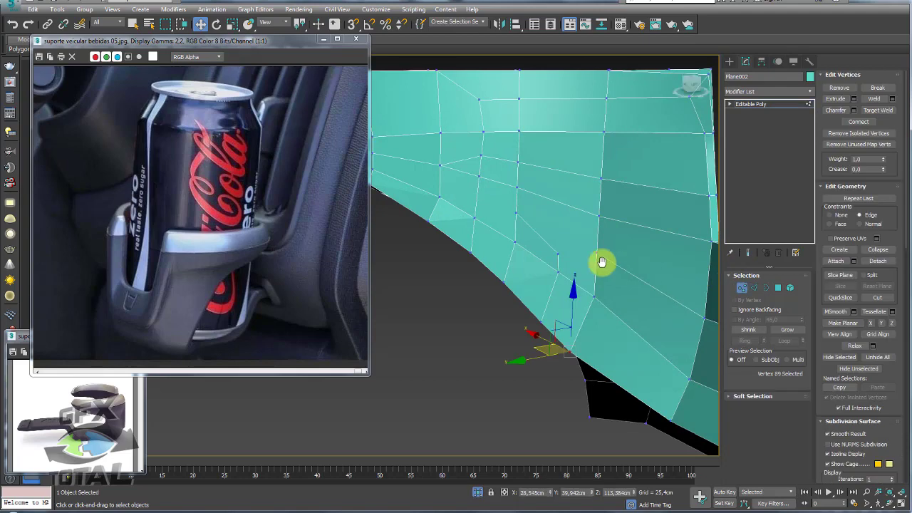
{"action": "left_click", "coordinate": [877, 110]}
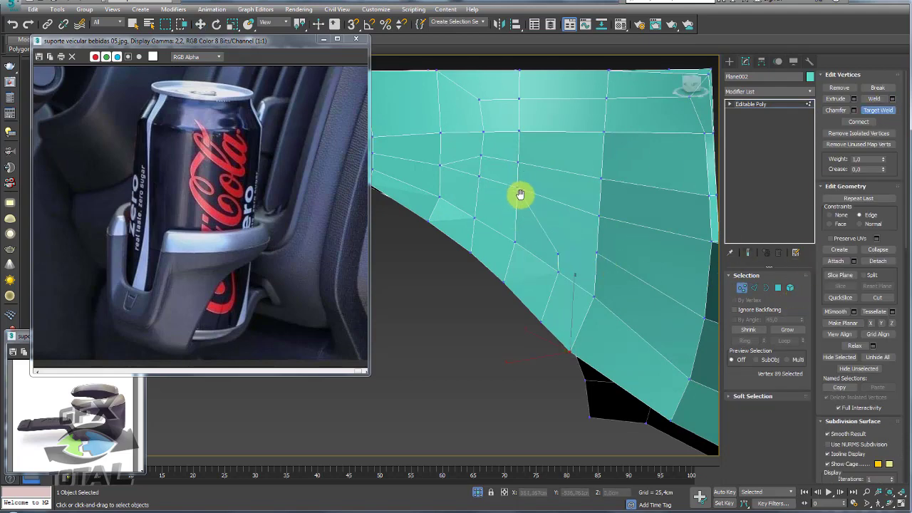
{"action": "key", "text": "w"}
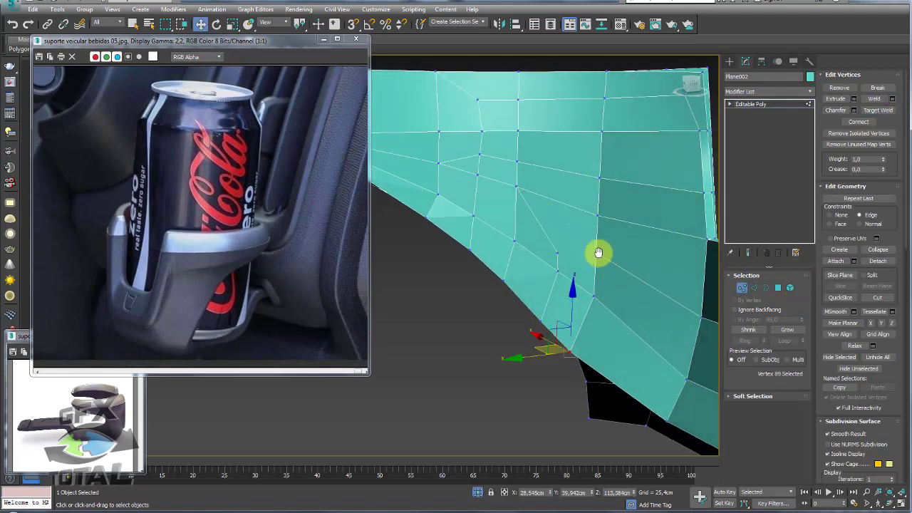
{"action": "left_click", "coordinate": [598, 252]}
{"action": "left_click", "coordinate": [555, 251], "text": "ctrl"}
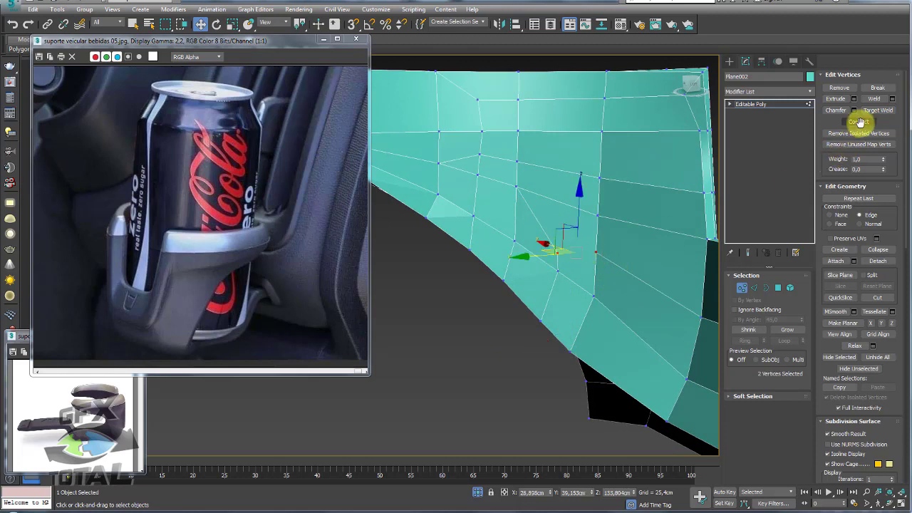
{"action": "left_click", "coordinate": [556, 252]}
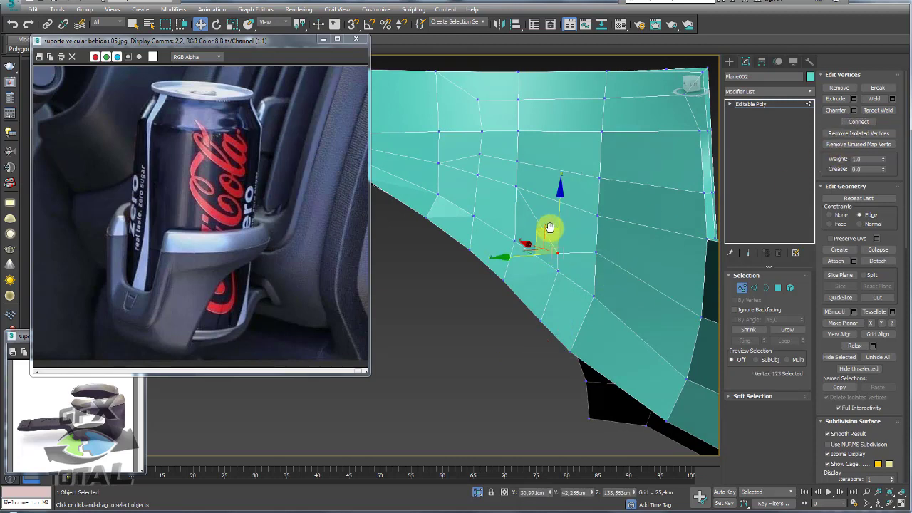
Inspect the holder mesh from several angles and return to Editable Poly object level
{"action": "mouse_move", "coordinate": [570, 264]}
{"action": "middle_mouse_down", "text": "alt"}
{"action": "mouse_move", "coordinate": [552, 283]}
{"action": "mouse_move", "coordinate": [519, 250]}
{"action": "mouse_move", "coordinate": [492, 291]}
{"action": "middle_mouse_up", "text": "alt"}
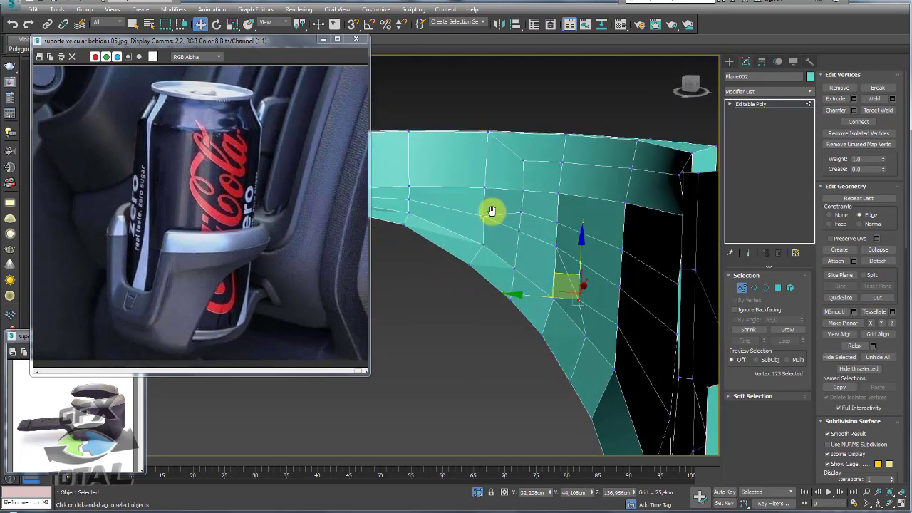
{"action": "mouse_move", "coordinate": [504, 214]}
{"action": "middle_mouse_down", "text": "alt"}
{"action": "mouse_move", "coordinate": [530, 266]}
{"action": "mouse_move", "coordinate": [529, 235]}
{"action": "mouse_move", "coordinate": [530, 256]}
{"action": "middle_mouse_up", "text": "alt"}
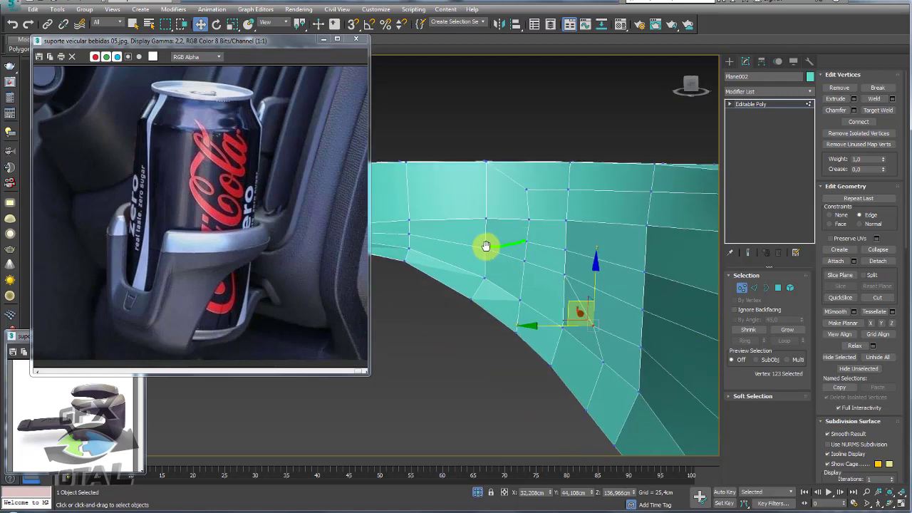
{"action": "mouse_move", "coordinate": [551, 277]}
{"action": "middle_mouse_down", "text": "alt"}
{"action": "mouse_move", "coordinate": [499, 285]}
{"action": "mouse_move", "coordinate": [535, 301]}
{"action": "mouse_move", "coordinate": [542, 370]}
{"action": "mouse_move", "coordinate": [521, 204]}
{"action": "mouse_move", "coordinate": [565, 254]}
{"action": "mouse_move", "coordinate": [513, 179]}
{"action": "mouse_move", "coordinate": [522, 243]}
{"action": "mouse_move", "coordinate": [574, 249]}
{"action": "mouse_move", "coordinate": [508, 252]}
{"action": "mouse_move", "coordinate": [450, 195]}
{"action": "middle_mouse_up", "text": "alt"}
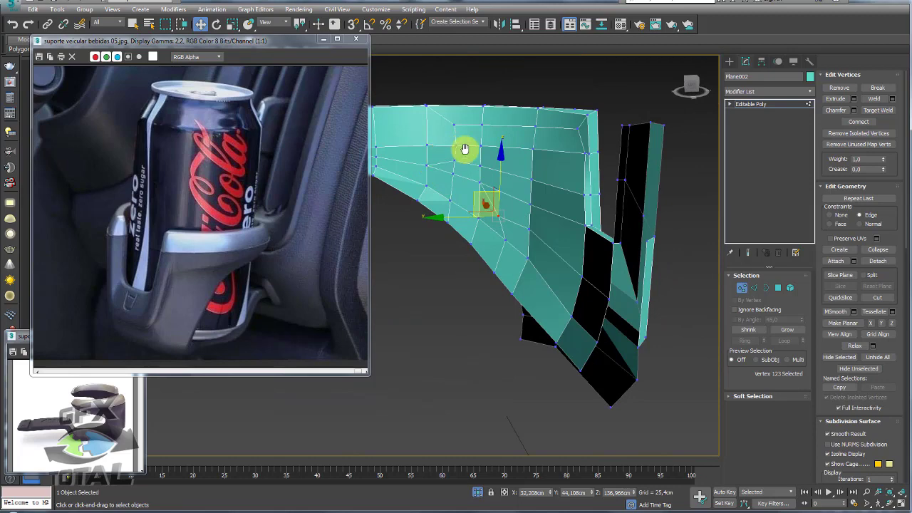
{"action": "middle_click_drag", "start_coordinate": [464, 149], "coordinate": [485, 177], "text": "alt"}
{"action": "scroll", "coordinate": [484, 178], "scroll_direction": "up", "scroll_amount": 3}
{"action": "scroll", "coordinate": [515, 208], "scroll_direction": "down", "scroll_amount": 4}
{"action": "middle_click_drag", "start_coordinate": [549, 252], "coordinate": [570, 235], "text": "alt"}
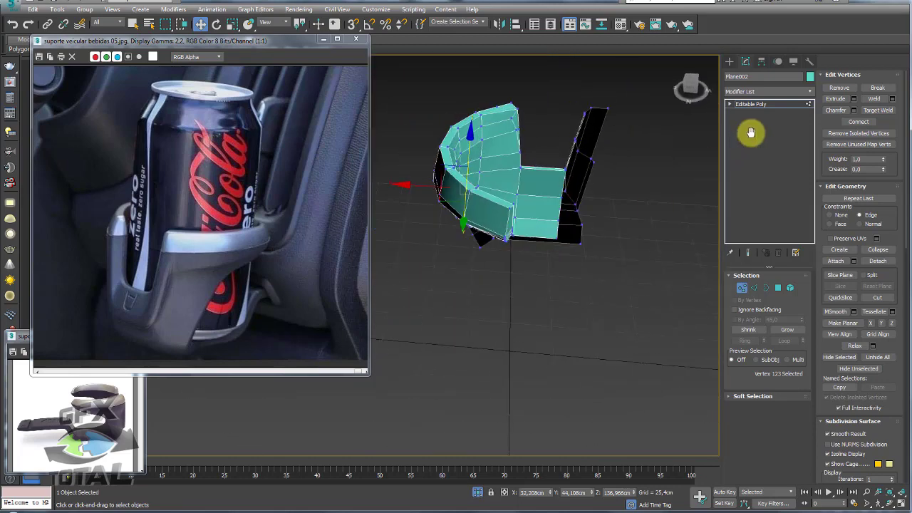
{"action": "left_click", "coordinate": [766, 104]}
{"action": "mouse_move", "coordinate": [637, 218]}
{"action": "middle_mouse_down", "text": "alt"}
{"action": "mouse_move", "coordinate": [579, 227]}
{"action": "mouse_move", "coordinate": [578, 252]}
{"action": "mouse_move", "coordinate": [539, 238]}
{"action": "middle_mouse_up", "text": "alt"}
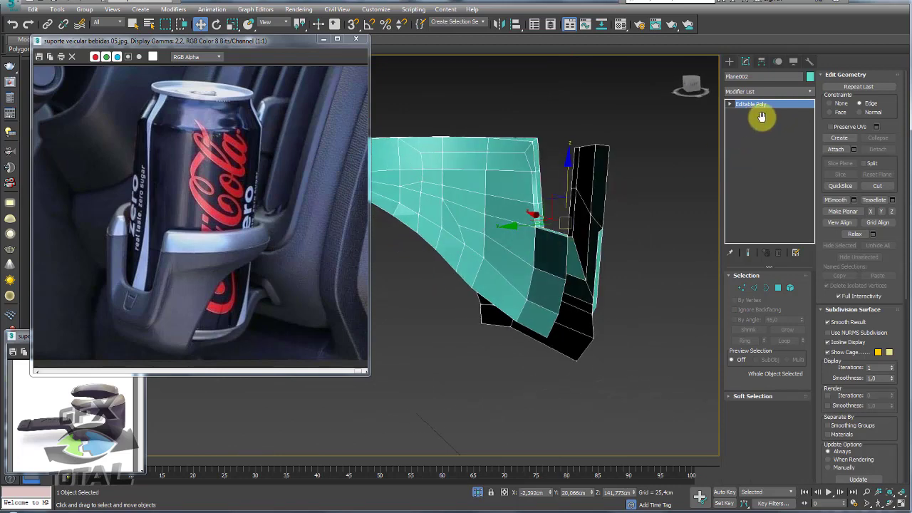
Add a Symmetry modifier on X and inspect the mirrored ring from front, top and low views
{"action": "left_click", "coordinate": [809, 91]}
{"action": "left_click_drag", "start_coordinate": [810, 165], "coordinate": [810, 409]}
{"action": "left_click", "coordinate": [744, 317]}
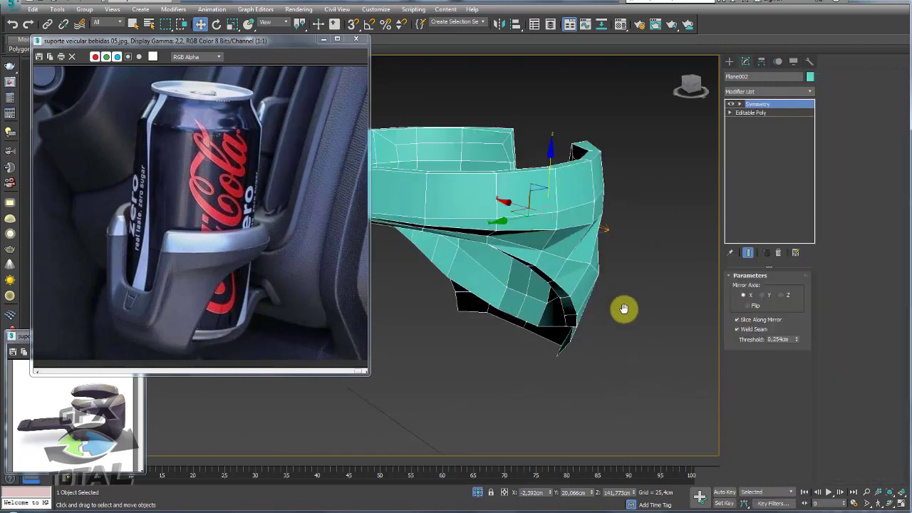
{"action": "mouse_move", "coordinate": [624, 308]}
{"action": "middle_mouse_down", "text": "alt"}
{"action": "mouse_move", "coordinate": [572, 346]}
{"action": "mouse_move", "coordinate": [441, 293]}
{"action": "mouse_move", "coordinate": [562, 302]}
{"action": "mouse_move", "coordinate": [576, 260]}
{"action": "mouse_move", "coordinate": [557, 367]}
{"action": "mouse_move", "coordinate": [549, 235]}
{"action": "mouse_move", "coordinate": [534, 246]}
{"action": "mouse_move", "coordinate": [490, 248]}
{"action": "mouse_move", "coordinate": [483, 308]}
{"action": "mouse_move", "coordinate": [480, 275]}
{"action": "middle_mouse_up", "text": "alt"}
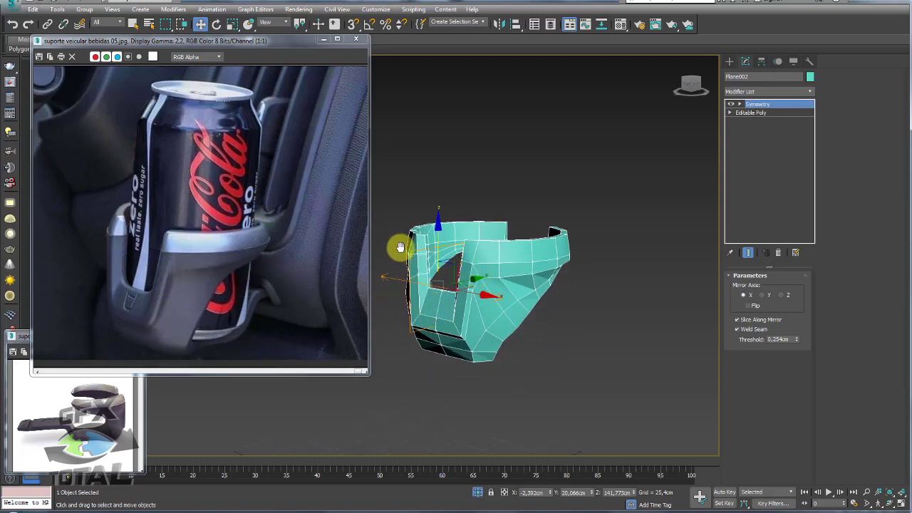
{"action": "left_click_drag", "start_coordinate": [401, 247], "coordinate": [434, 324]}
{"action": "left_click_drag", "start_coordinate": [138, 250], "coordinate": [132, 214]}
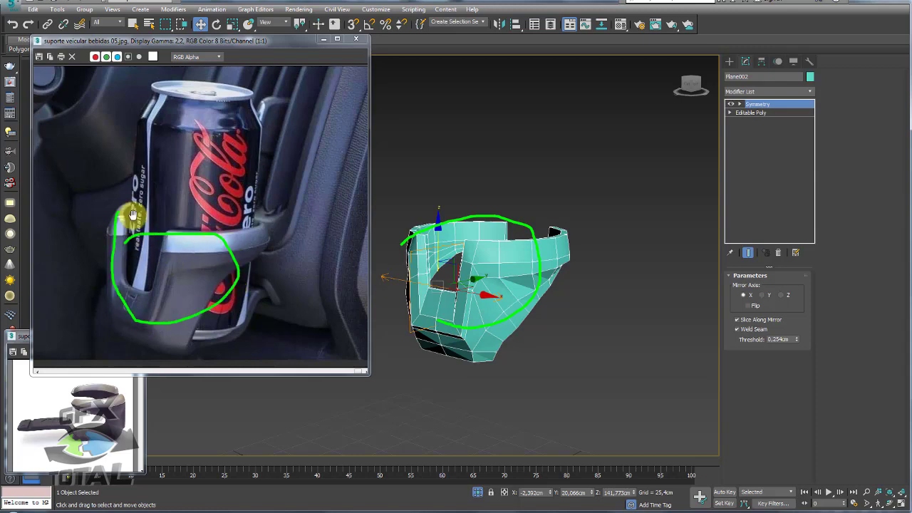
{"action": "mouse_move", "coordinate": [565, 279]}
{"action": "middle_mouse_down", "text": "alt"}
{"action": "mouse_move", "coordinate": [600, 366]}
{"action": "mouse_move", "coordinate": [534, 307]}
{"action": "mouse_move", "coordinate": [511, 362]}
{"action": "mouse_move", "coordinate": [565, 261]}
{"action": "middle_mouse_up", "text": "alt"}
{"action": "scroll", "coordinate": [578, 321], "scroll_direction": "up", "scroll_amount": 3}
{"action": "mouse_move", "coordinate": [577, 321]}
{"action": "middle_mouse_down", "text": "alt"}
{"action": "mouse_move", "coordinate": [562, 255]}
{"action": "mouse_move", "coordinate": [580, 220]}
{"action": "mouse_move", "coordinate": [554, 235]}
{"action": "mouse_move", "coordinate": [573, 242]}
{"action": "mouse_move", "coordinate": [468, 252]}
{"action": "mouse_move", "coordinate": [546, 197]}
{"action": "mouse_move", "coordinate": [497, 235]}
{"action": "mouse_move", "coordinate": [546, 220]}
{"action": "mouse_move", "coordinate": [595, 224]}
{"action": "middle_mouse_up", "text": "alt"}
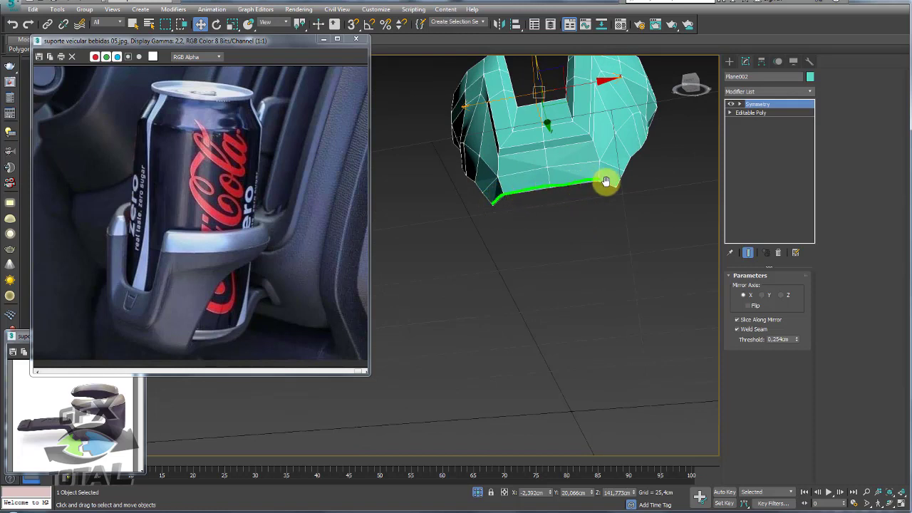
{"action": "middle_click_drag", "start_coordinate": [651, 183], "coordinate": [651, 264], "text": "alt"}
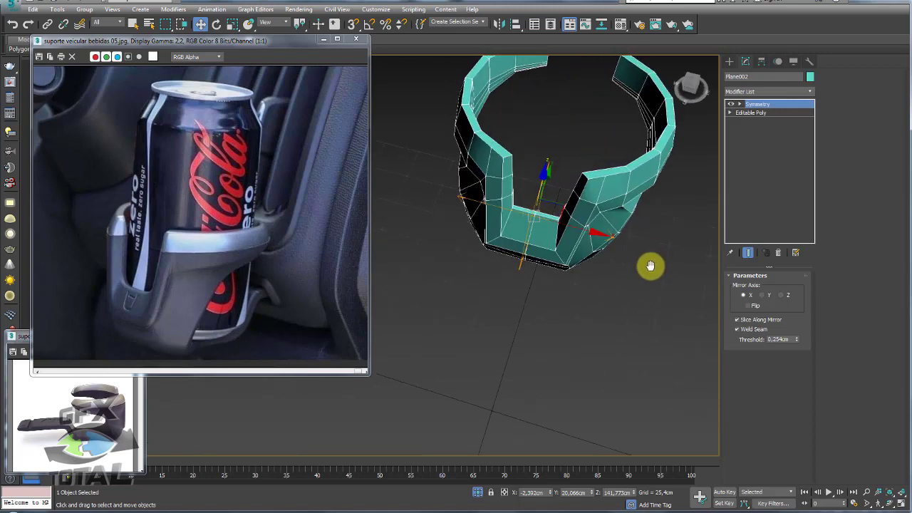
Create a Plane in top view beside the selected soda can
{"action": "scroll", "coordinate": [558, 321], "scroll_direction": "down", "scroll_amount": 5}
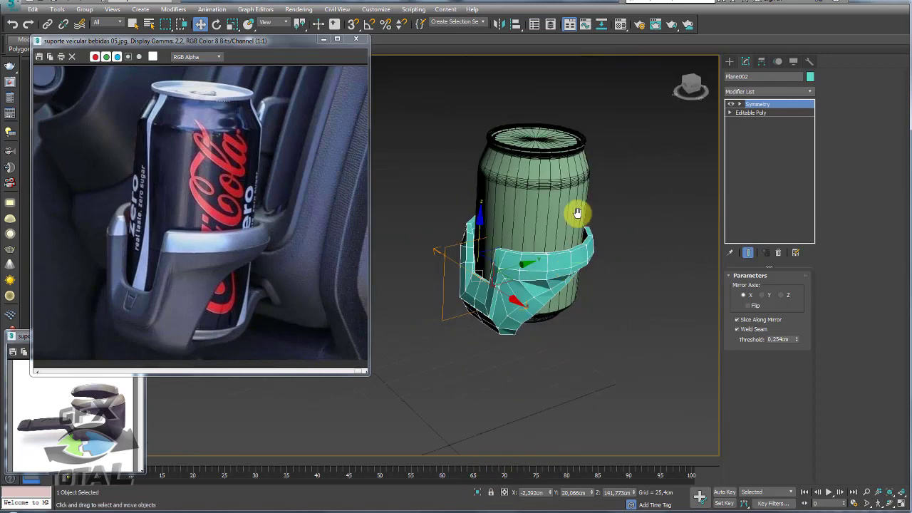
{"action": "middle_click_drag", "start_coordinate": [575, 210], "coordinate": [646, 246], "text": "alt"}
{"action": "left_click", "coordinate": [588, 228]}
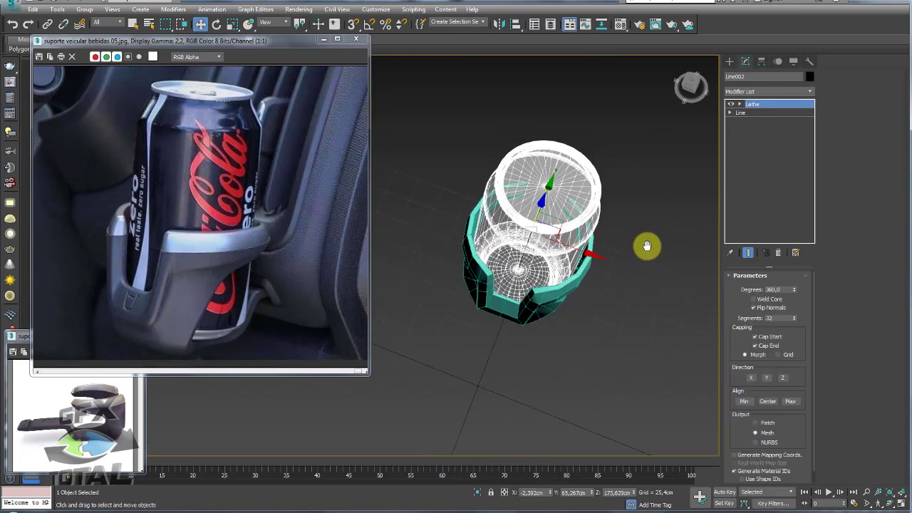
{"action": "key", "text": "t"}
{"action": "scroll", "coordinate": [620, 242], "scroll_direction": "down", "scroll_amount": 3}
{"action": "scroll", "coordinate": [615, 240], "scroll_direction": "down", "scroll_amount": 2}
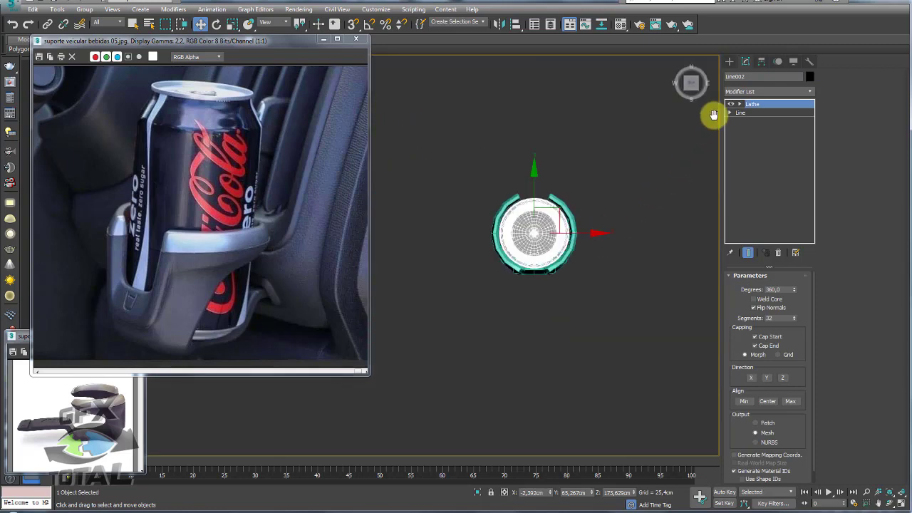
{"action": "left_click", "coordinate": [732, 60]}
{"action": "left_click", "coordinate": [786, 164]}
{"action": "middle_click_drag", "start_coordinate": [631, 185], "coordinate": [562, 182]}
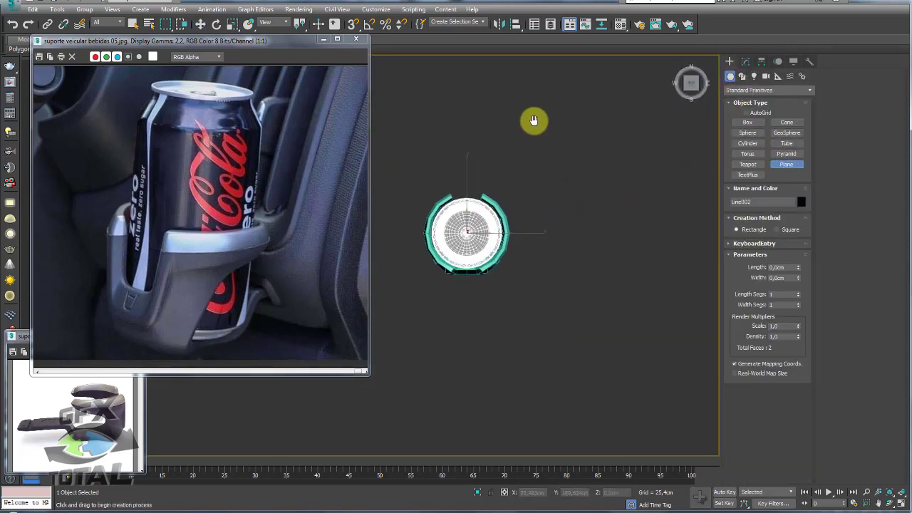
{"action": "mouse_move", "coordinate": [539, 129]}
{"action": "left_mouse_down"}
{"action": "mouse_move", "coordinate": [585, 281]}
{"action": "mouse_move", "coordinate": [579, 292]}
{"action": "left_mouse_up"}
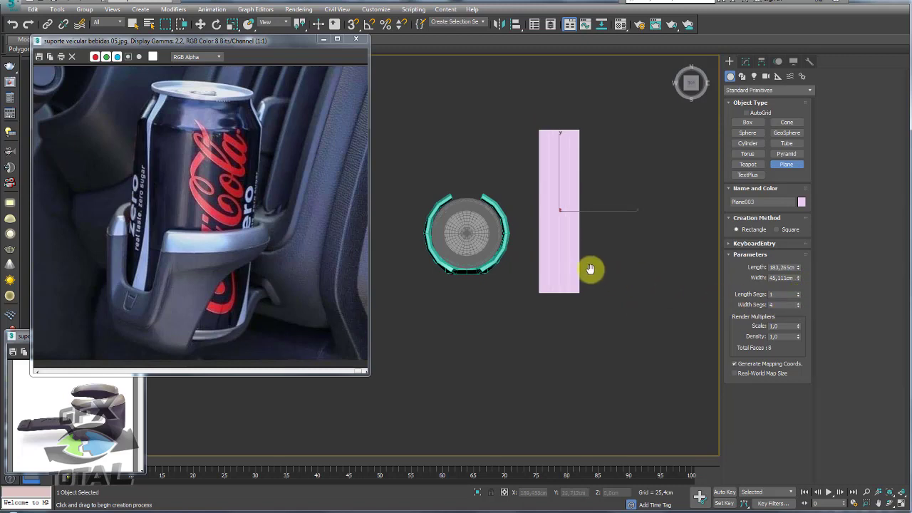
Align the plane to the can's centre with wireframe display on
{"action": "middle_click_drag", "start_coordinate": [588, 266], "coordinate": [584, 258]}
{"action": "key", "text": "F3"}
{"action": "key", "text": "F3"}
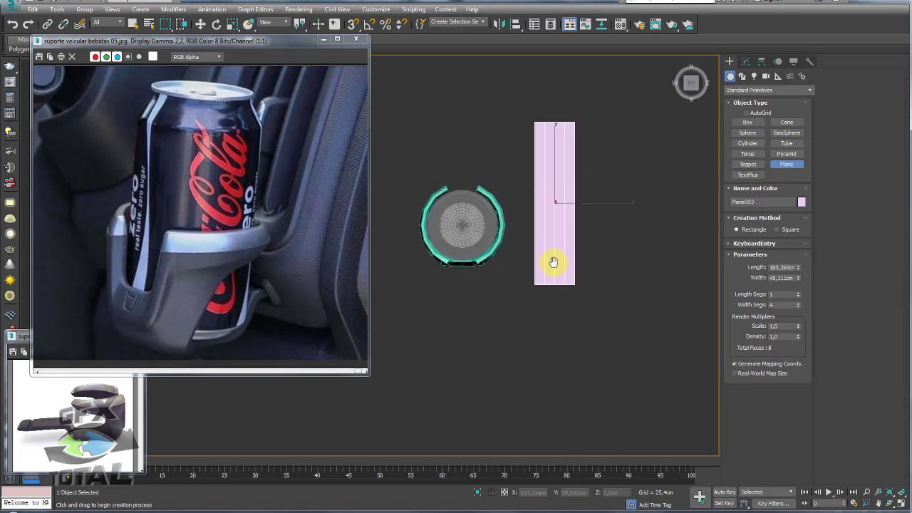
{"action": "key", "text": "alt+a"}
{"action": "left_click", "coordinate": [456, 221]}
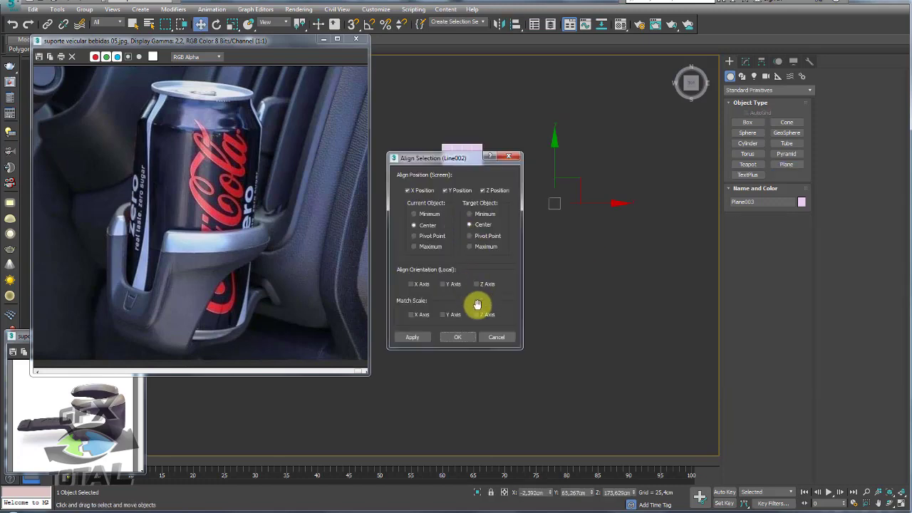
{"action": "left_click", "coordinate": [464, 336]}
Move the plane down and sideways beneath the cup holder and show its parameters
{"action": "mouse_move", "coordinate": [549, 277]}
{"action": "middle_mouse_down", "text": "alt"}
{"action": "mouse_move", "coordinate": [432, 206]}
{"action": "mouse_move", "coordinate": [467, 180]}
{"action": "middle_mouse_up", "text": "alt"}
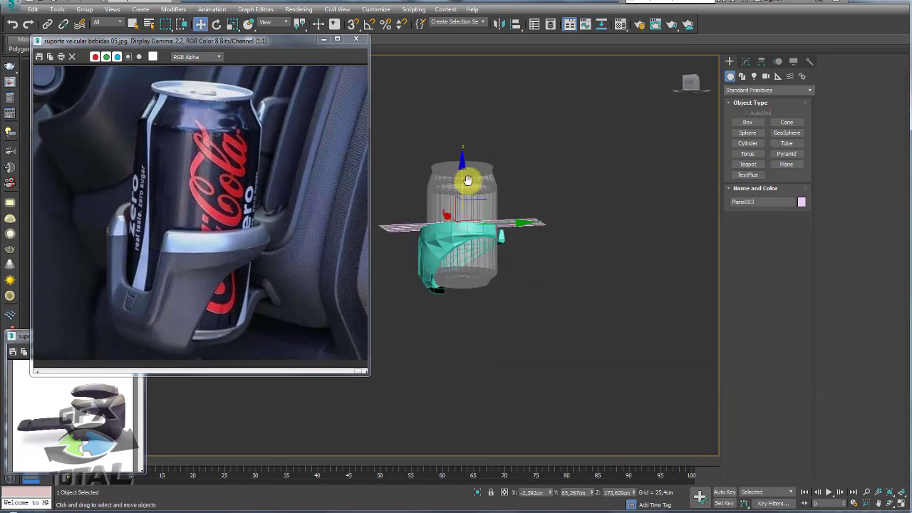
{"action": "left_click_drag", "start_coordinate": [460, 182], "coordinate": [463, 245]}
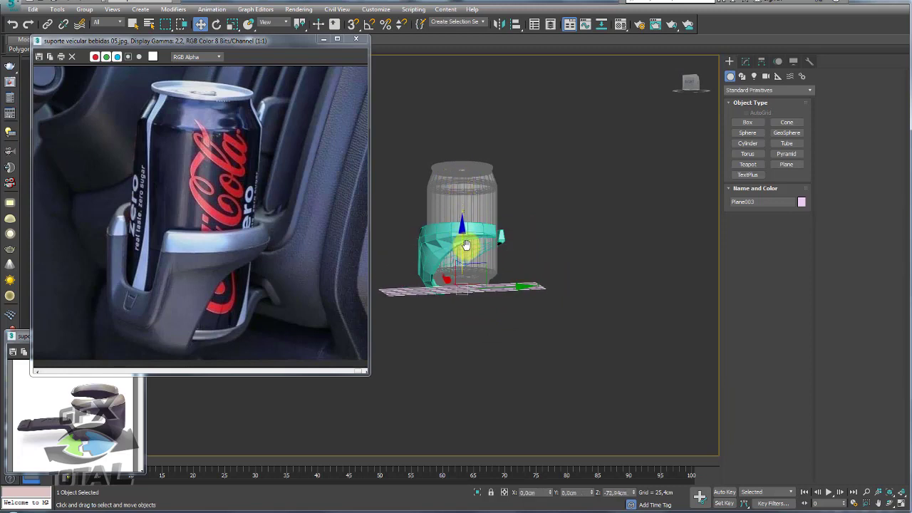
{"action": "left_click_drag", "start_coordinate": [509, 289], "coordinate": [570, 285]}
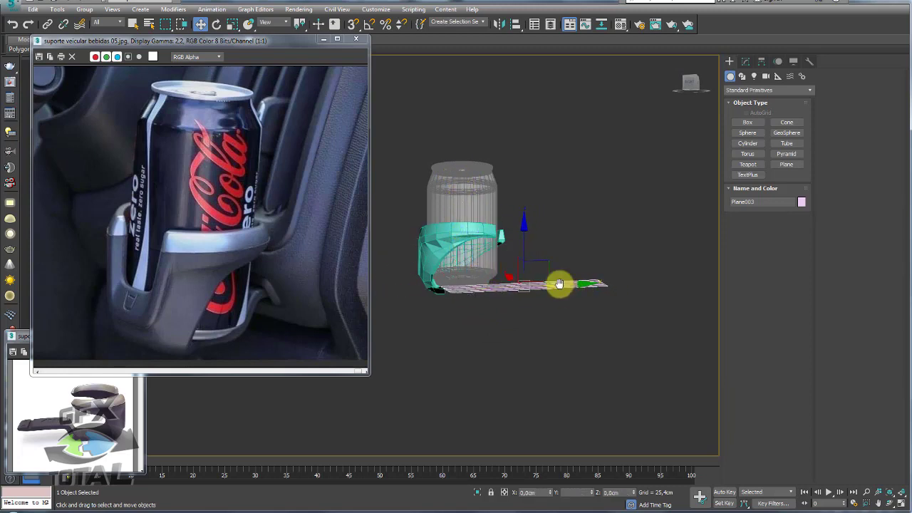
{"action": "middle_click_drag", "start_coordinate": [504, 258], "coordinate": [481, 263], "text": "alt"}
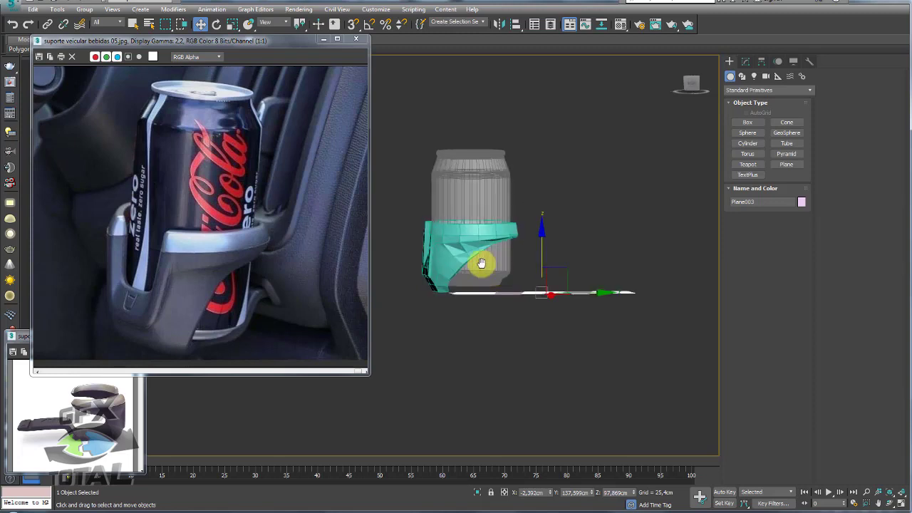
{"action": "middle_click_drag", "start_coordinate": [569, 279], "coordinate": [553, 325], "text": "alt"}
{"action": "scroll", "coordinate": [555, 307], "scroll_direction": "up", "scroll_amount": 3}
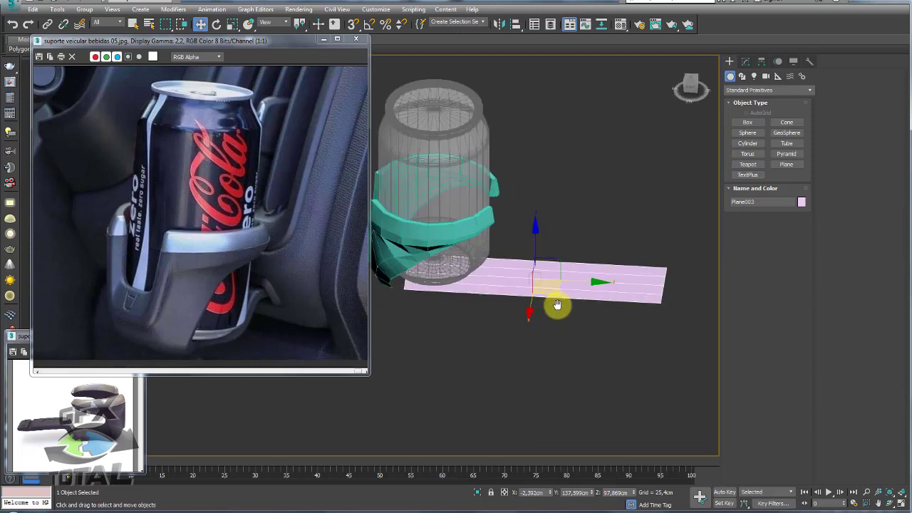
{"action": "left_click", "coordinate": [745, 61]}
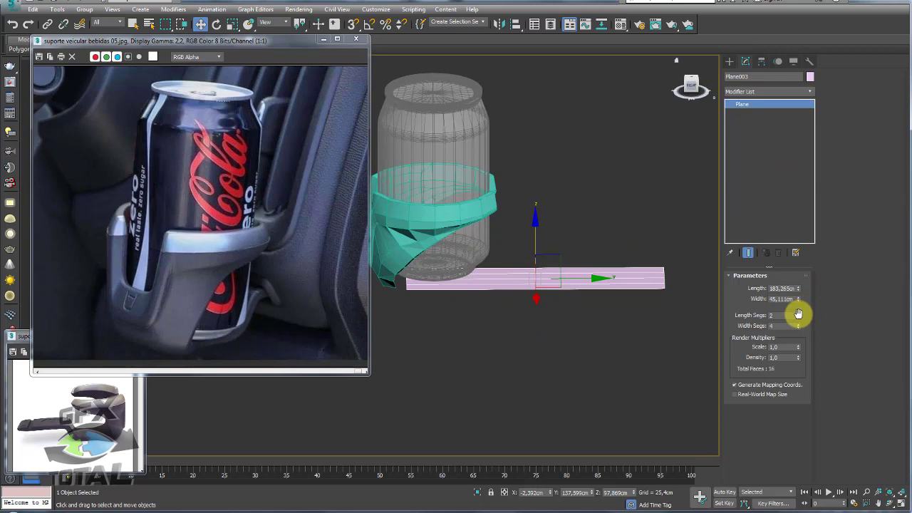
{"action": "mouse_move", "coordinate": [570, 273]}
{"action": "middle_mouse_down", "text": "alt"}
{"action": "mouse_move", "coordinate": [569, 305]}
{"action": "mouse_move", "coordinate": [540, 299]}
{"action": "mouse_move", "coordinate": [559, 276]}
{"action": "middle_mouse_up", "text": "alt"}
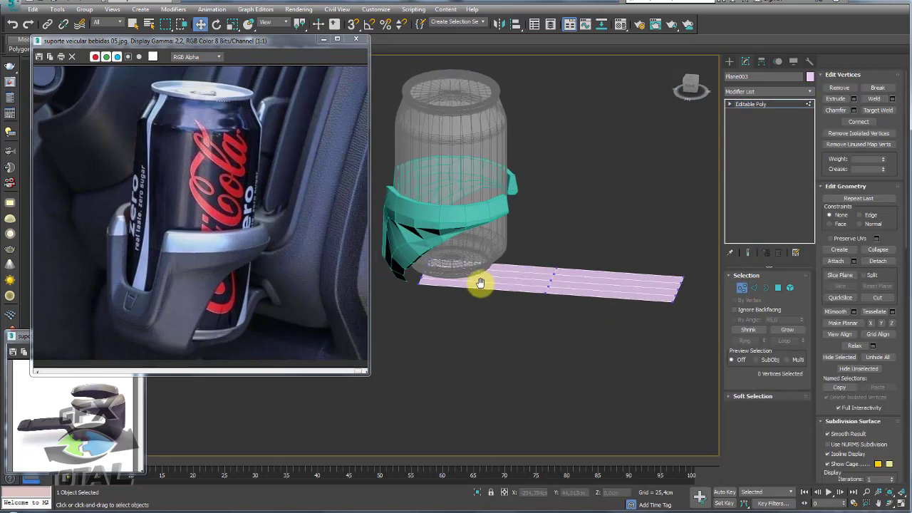
Select a row of the plane's edges, connect them, and deselect one edge
{"action": "middle_click_drag", "start_coordinate": [480, 283], "coordinate": [736, 274]}
{"action": "left_click", "coordinate": [754, 287]}
{"action": "double_click", "coordinate": [556, 226]}
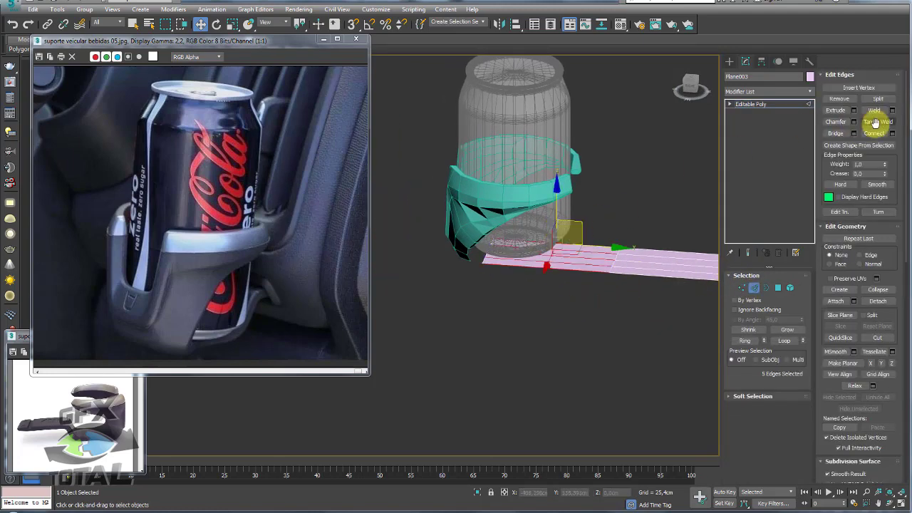
{"action": "scroll", "coordinate": [558, 258], "scroll_direction": "up", "scroll_amount": 2}
{"action": "scroll", "coordinate": [536, 238], "scroll_direction": "up", "scroll_amount": 2}
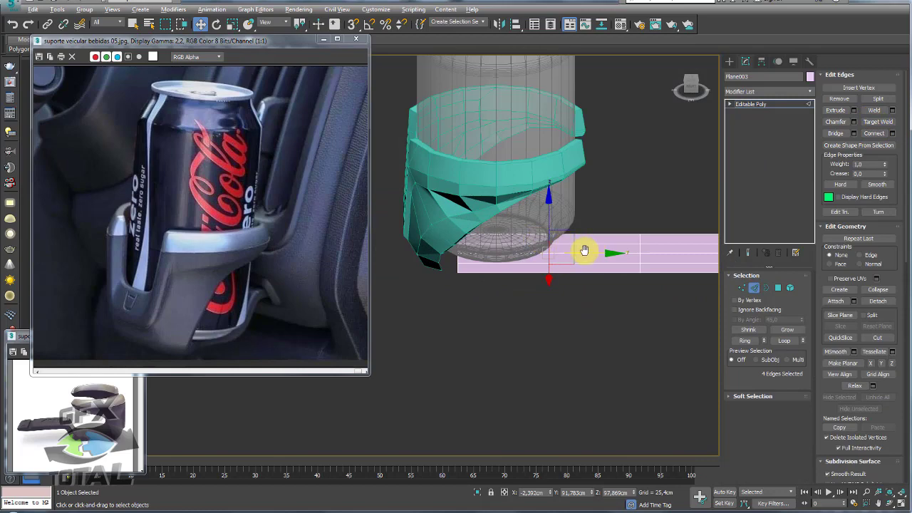
{"action": "middle_click_drag", "start_coordinate": [584, 250], "coordinate": [519, 281], "text": "alt"}
{"action": "left_click", "coordinate": [512, 193], "text": "ctrl"}
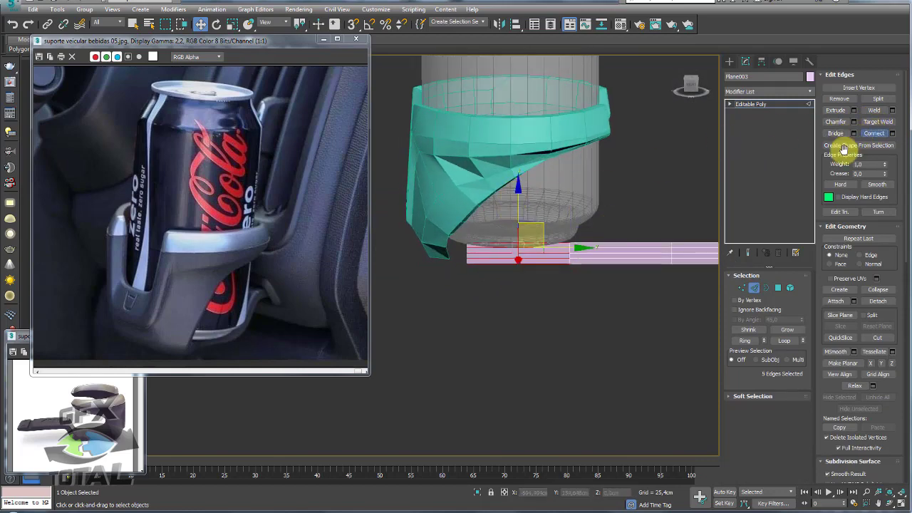
{"action": "left_click", "coordinate": [508, 261], "text": "alt"}
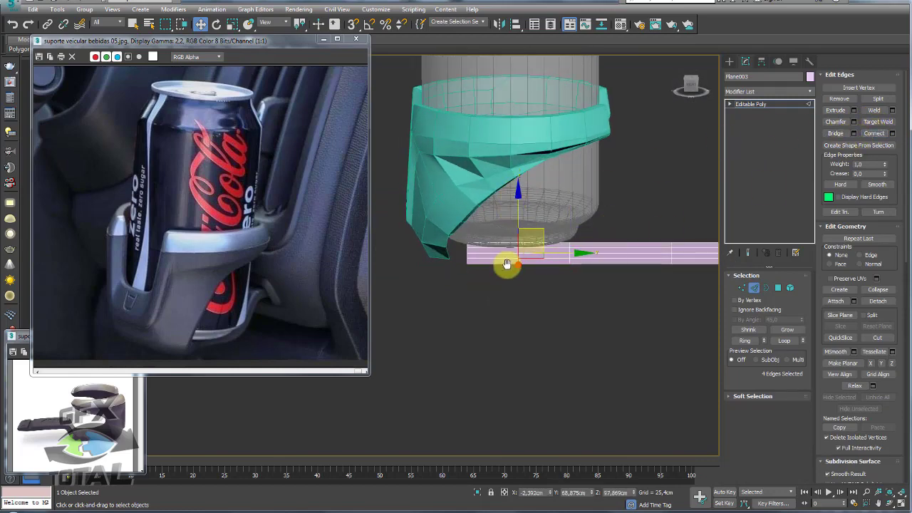
Isolate the plane and scale its end vertices along Z, then undo the scale
{"action": "left_click", "coordinate": [478, 492]}
{"action": "scroll", "coordinate": [544, 244], "scroll_direction": "down", "scroll_amount": 3}
{"action": "scroll", "coordinate": [550, 239], "scroll_direction": "down", "scroll_amount": 2}
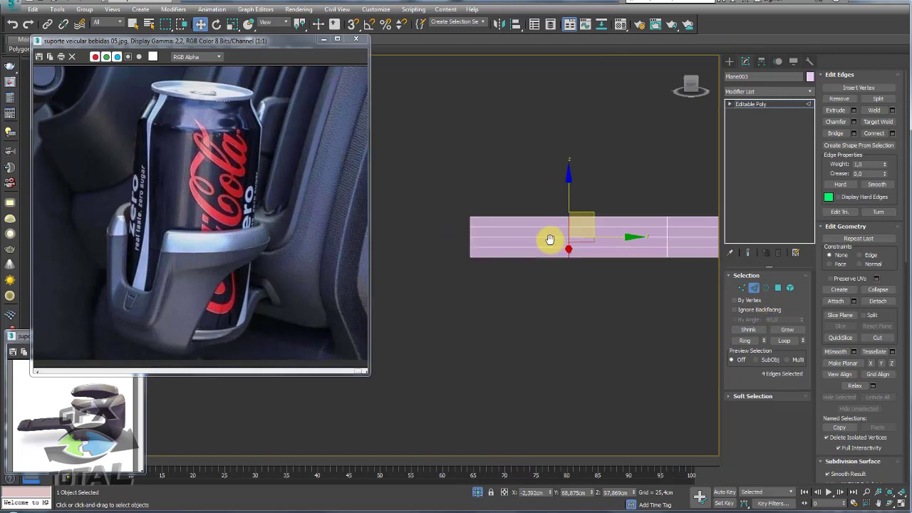
{"action": "scroll", "coordinate": [562, 299], "scroll_direction": "down", "scroll_amount": 3}
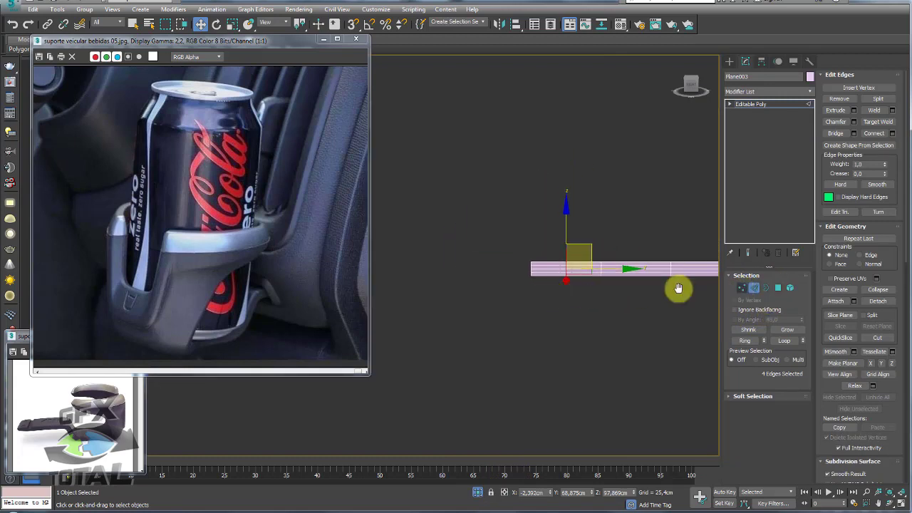
{"action": "key", "text": "1"}
{"action": "scroll", "coordinate": [605, 274], "scroll_direction": "up", "scroll_amount": 2}
{"action": "scroll", "coordinate": [531, 261], "scroll_direction": "up", "scroll_amount": 2}
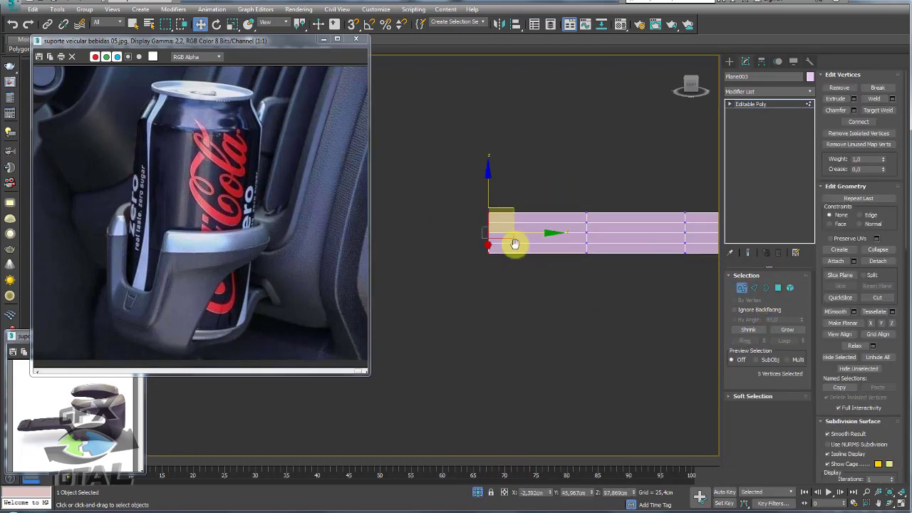
{"action": "key", "text": "r"}
{"action": "left_click_drag", "start_coordinate": [487, 167], "coordinate": [490, 103]}
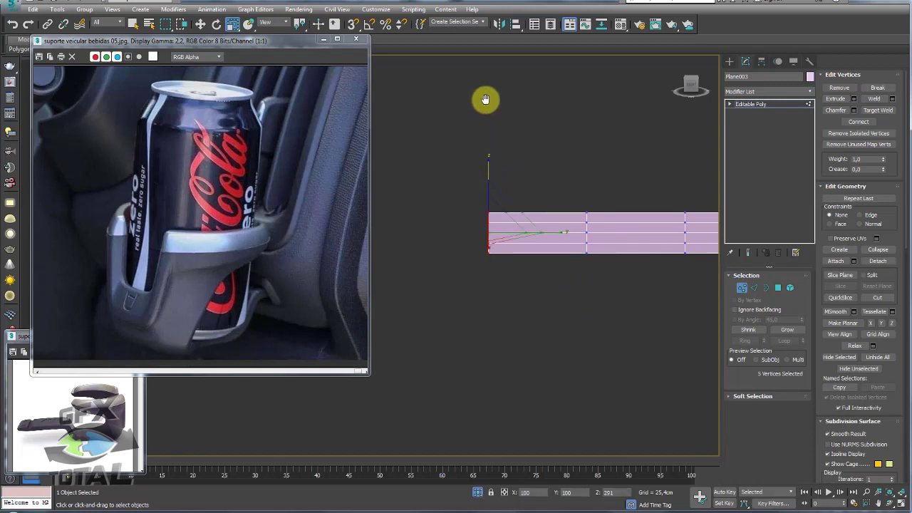
{"action": "key", "text": "ctrl+z"}
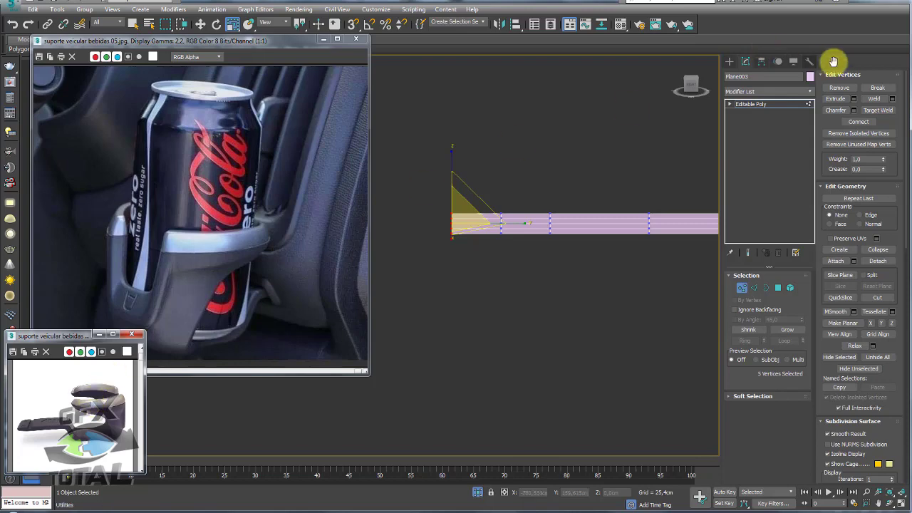
Open the cup holder reference photo through the Asset Browser utility
{"action": "left_click", "coordinate": [805, 61]}
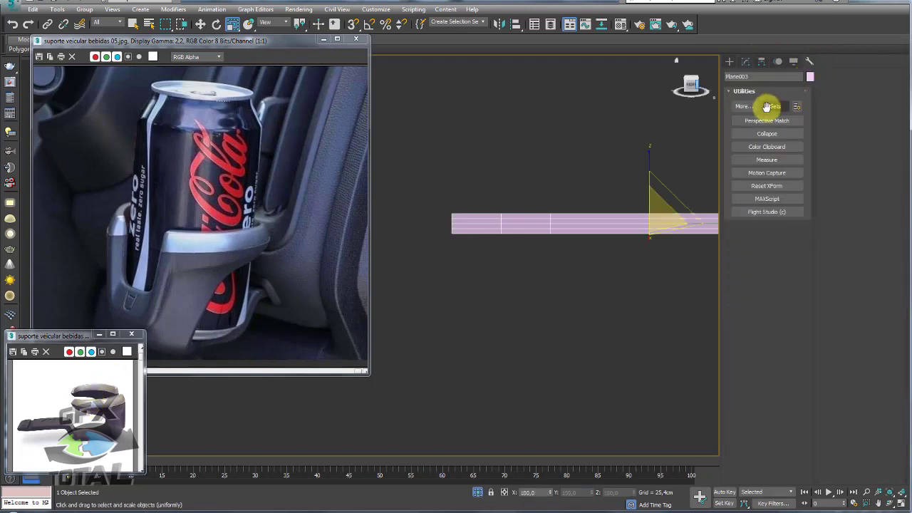
{"action": "left_click", "coordinate": [743, 106]}
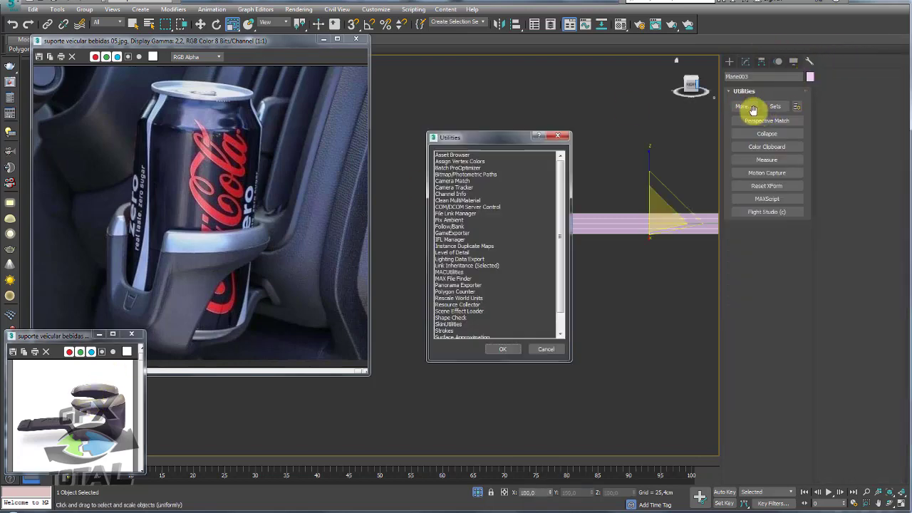
{"action": "double_click", "coordinate": [447, 154]}
{"action": "double_click", "coordinate": [250, 129]}
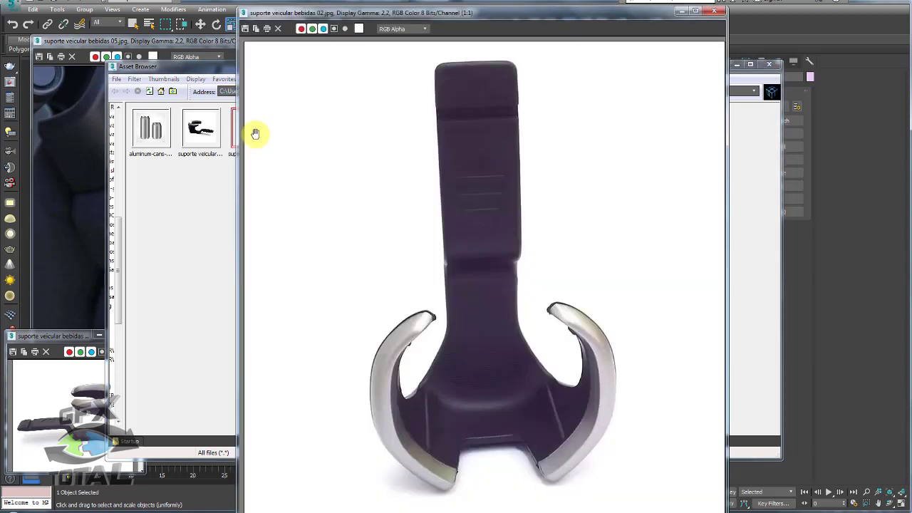
{"action": "left_click_drag", "start_coordinate": [515, 16], "coordinate": [333, 10]}
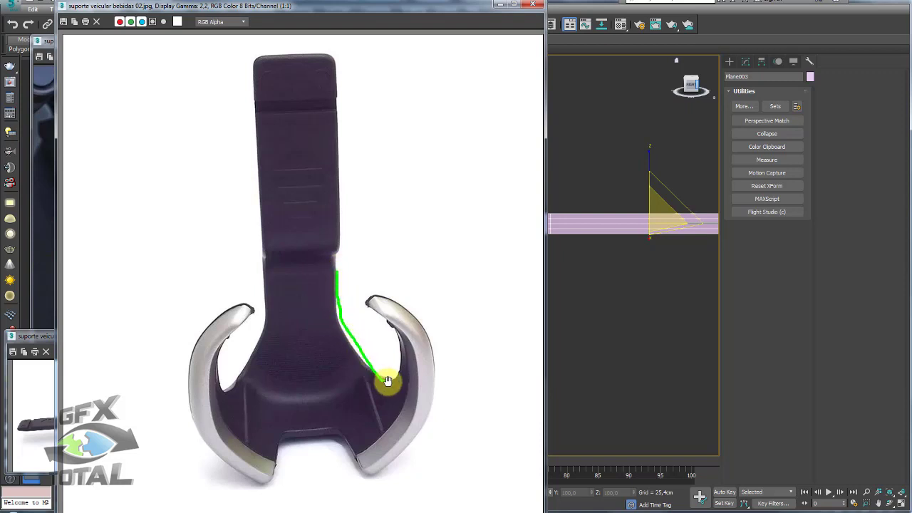
Sketch three guide lines over the photo's stem, clear them, and minimize the viewer
{"action": "mouse_move", "coordinate": [265, 273]}
{"action": "left_mouse_down"}
{"action": "mouse_move", "coordinate": [227, 400]}
{"action": "mouse_move", "coordinate": [352, 387]}
{"action": "mouse_move", "coordinate": [370, 367]}
{"action": "left_mouse_up"}
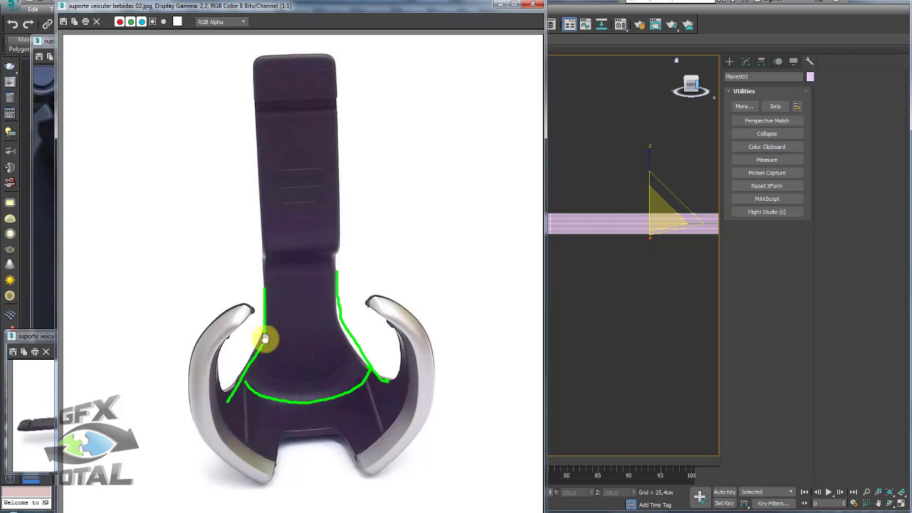
{"action": "left_click_drag", "start_coordinate": [264, 340], "coordinate": [351, 330]}
{"action": "mouse_move", "coordinate": [266, 281]}
{"action": "left_mouse_down"}
{"action": "mouse_move", "coordinate": [317, 282]}
{"action": "mouse_move", "coordinate": [304, 406]}
{"action": "mouse_move", "coordinate": [284, 295]}
{"action": "mouse_move", "coordinate": [267, 403]}
{"action": "left_mouse_up"}
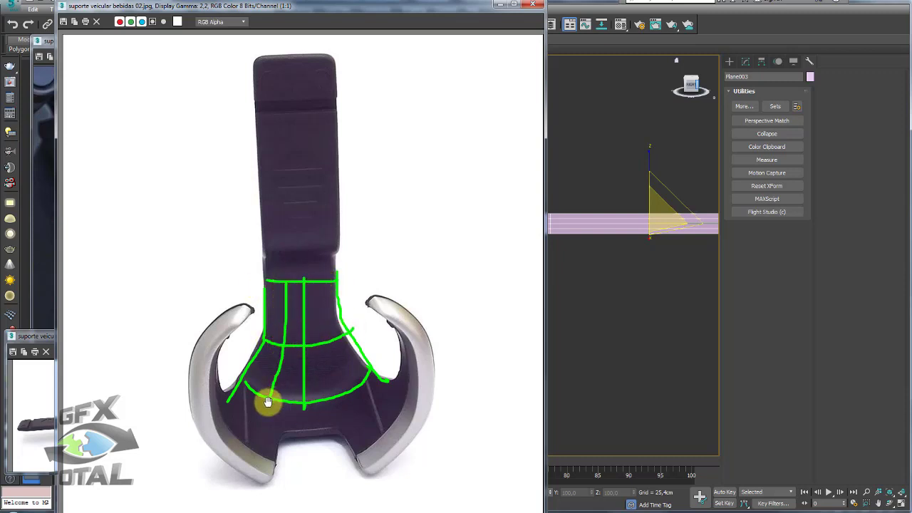
{"action": "key", "text": "Escape"}
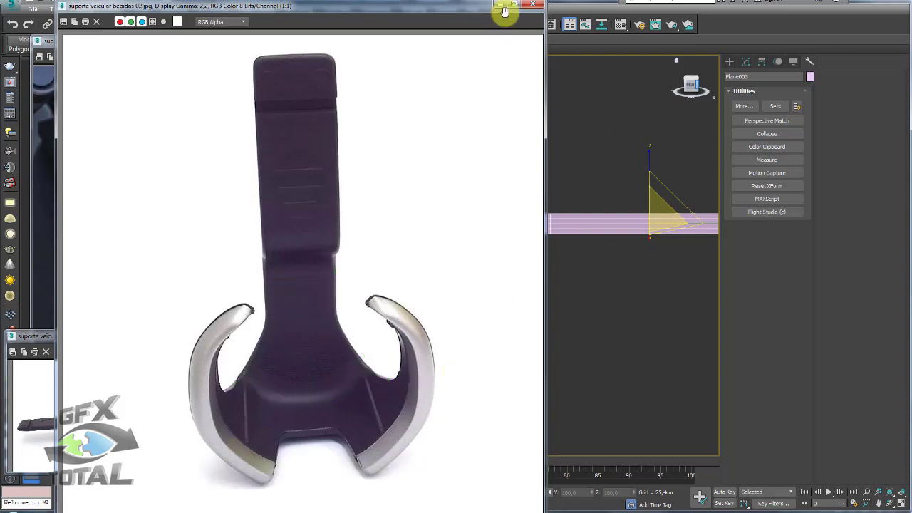
{"action": "left_click", "coordinate": [503, 7]}
{"action": "mouse_move", "coordinate": [451, 152]}
{"action": "middle_mouse_down", "text": "alt"}
{"action": "mouse_move", "coordinate": [498, 195]}
{"action": "mouse_move", "coordinate": [523, 249]}
{"action": "mouse_move", "coordinate": [563, 280]}
{"action": "middle_mouse_up", "text": "alt"}
Widen the plane's bottom vertex row and pull the middle vertices down to curve the edge
{"action": "left_click", "coordinate": [743, 64]}
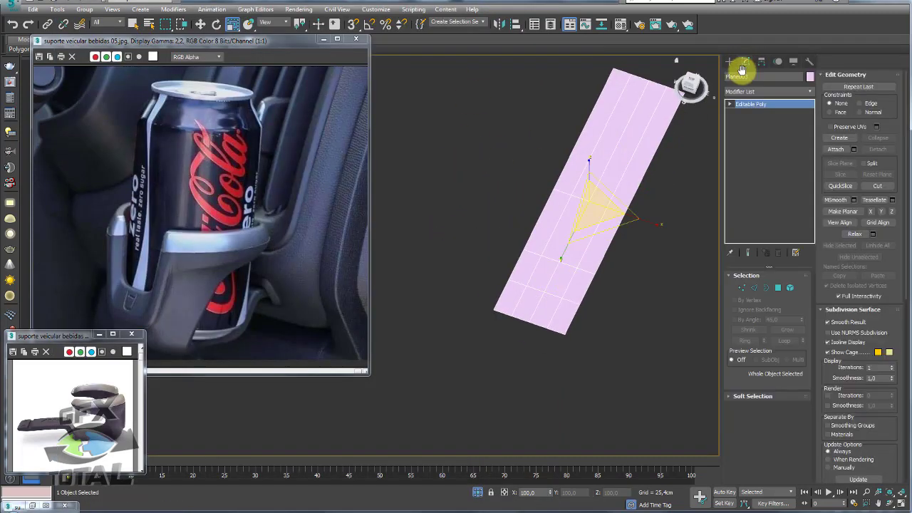
{"action": "left_click", "coordinate": [742, 288]}
{"action": "mouse_move", "coordinate": [484, 302]}
{"action": "left_mouse_down"}
{"action": "mouse_move", "coordinate": [565, 332]}
{"action": "mouse_move", "coordinate": [630, 319]}
{"action": "left_mouse_up"}
{"action": "key", "text": "f"}
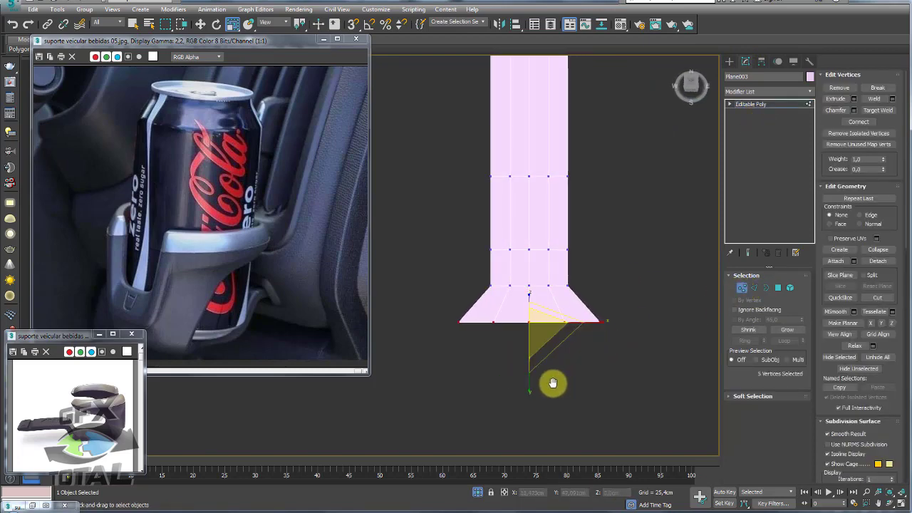
{"action": "left_click", "coordinate": [528, 321]}
{"action": "key", "text": "w"}
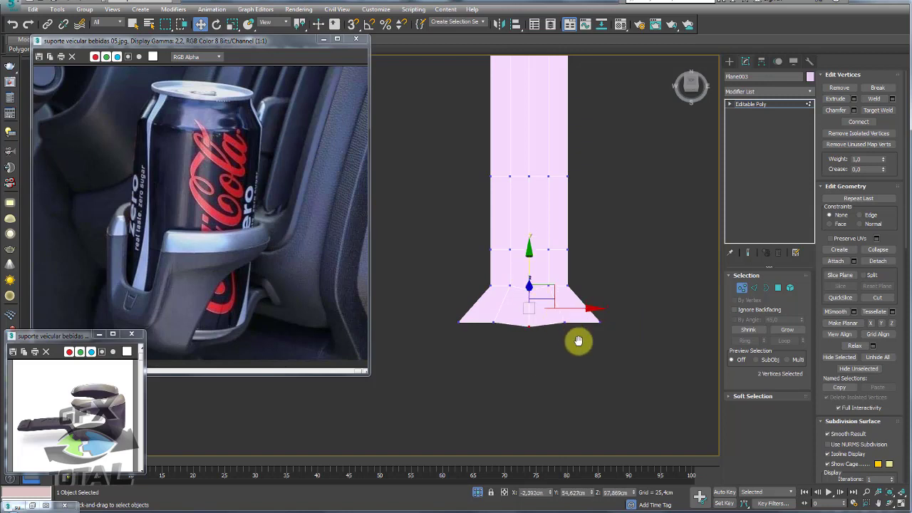
{"action": "left_click_drag", "start_coordinate": [557, 317], "coordinate": [515, 350]}
{"action": "left_click_drag", "start_coordinate": [525, 250], "coordinate": [527, 278]}
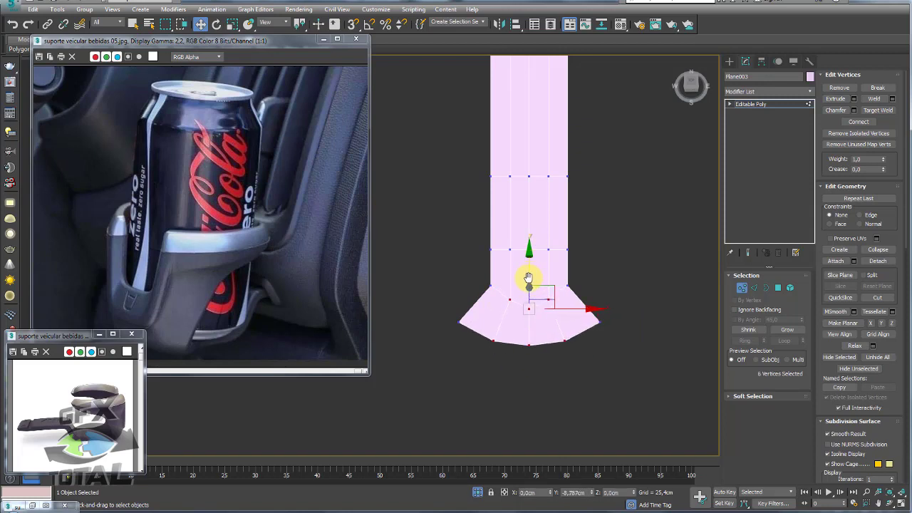
{"action": "left_click", "coordinate": [541, 343]}
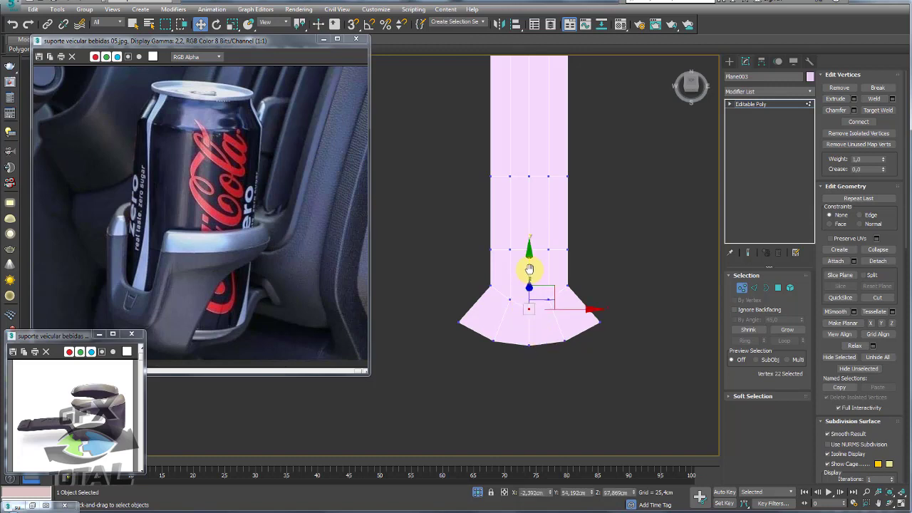
Spread the five bottom vertices wider, lower them to lengthen the flare, and widen the upper row
{"action": "left_click_drag", "start_coordinate": [453, 351], "coordinate": [455, 352]}
{"action": "key", "text": "e"}
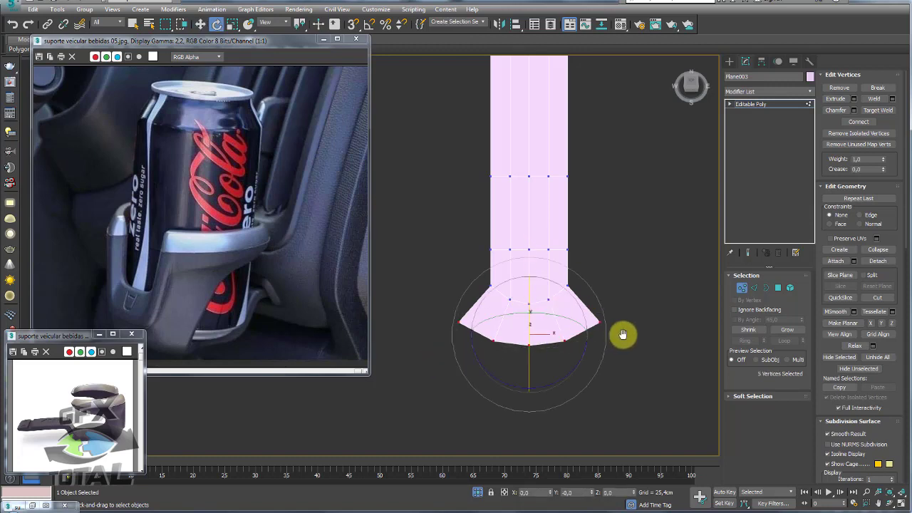
{"action": "key", "text": "r"}
{"action": "mouse_move", "coordinate": [591, 340]}
{"action": "left_mouse_down"}
{"action": "mouse_move", "coordinate": [560, 366]}
{"action": "mouse_move", "coordinate": [543, 316]}
{"action": "left_mouse_up"}
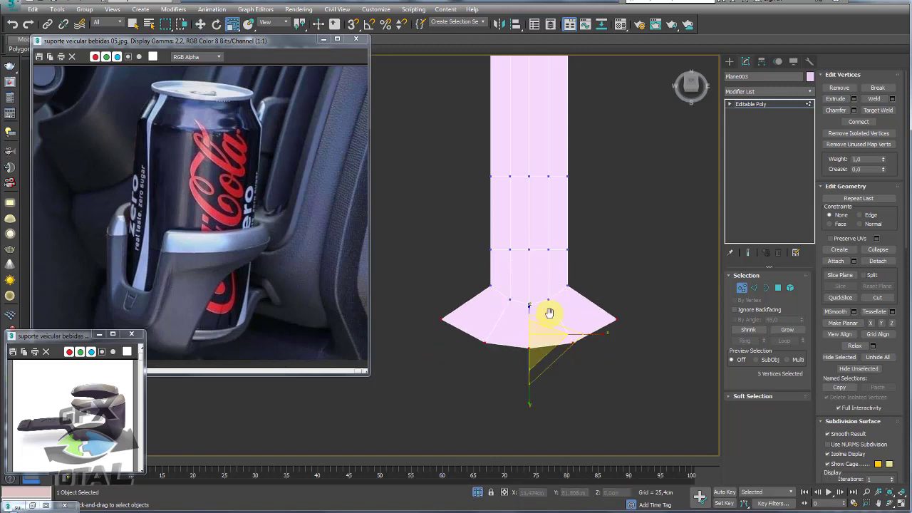
{"action": "key", "text": "w"}
{"action": "left_click_drag", "start_coordinate": [525, 285], "coordinate": [519, 301]}
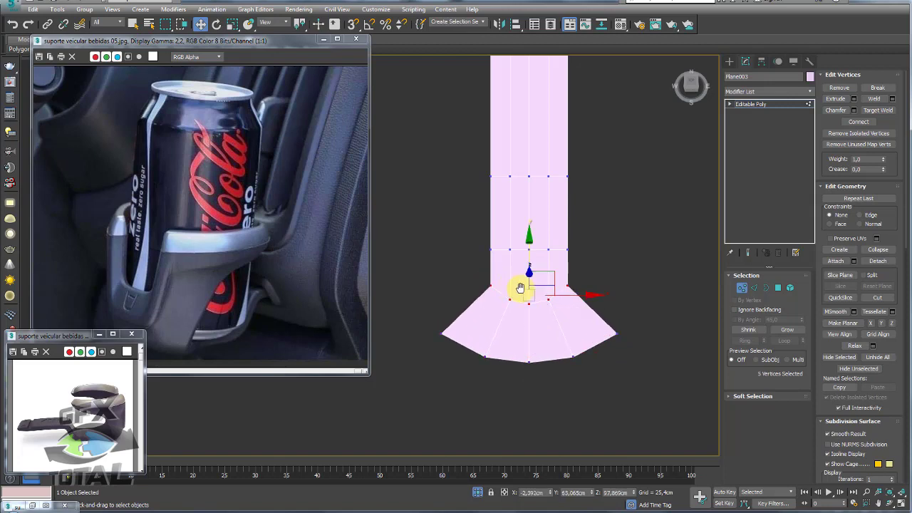
{"action": "key", "text": "r"}
{"action": "left_click_drag", "start_coordinate": [598, 294], "coordinate": [609, 296]}
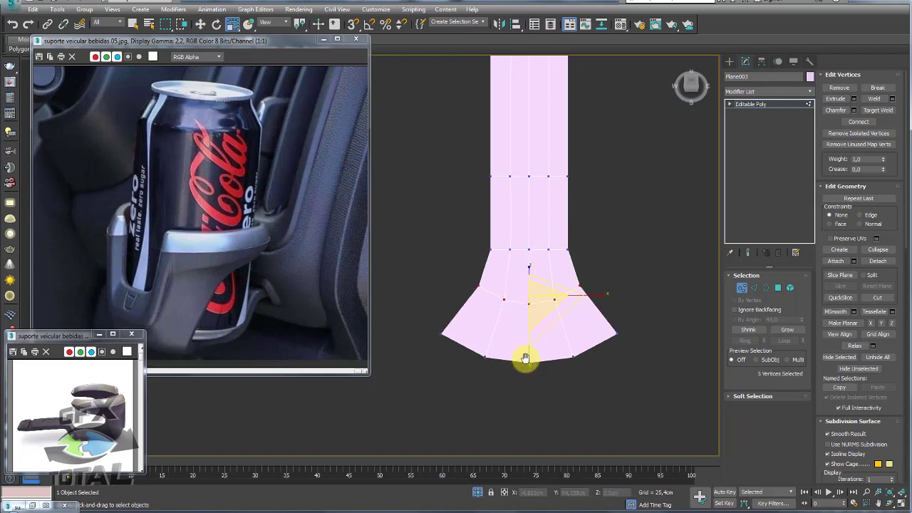
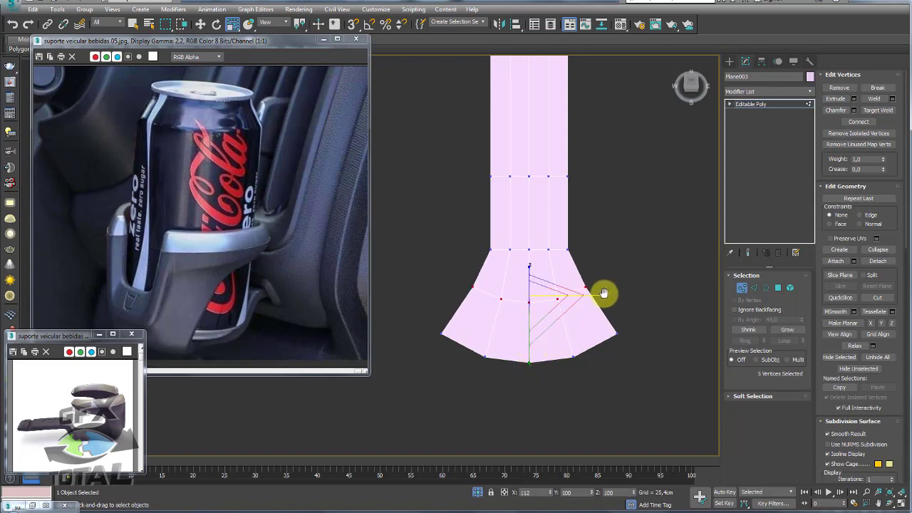
Scale the bottom row of the flared end's vertices to 113% in X
{"action": "left_click_drag", "start_coordinate": [432, 319], "coordinate": [433, 321]}
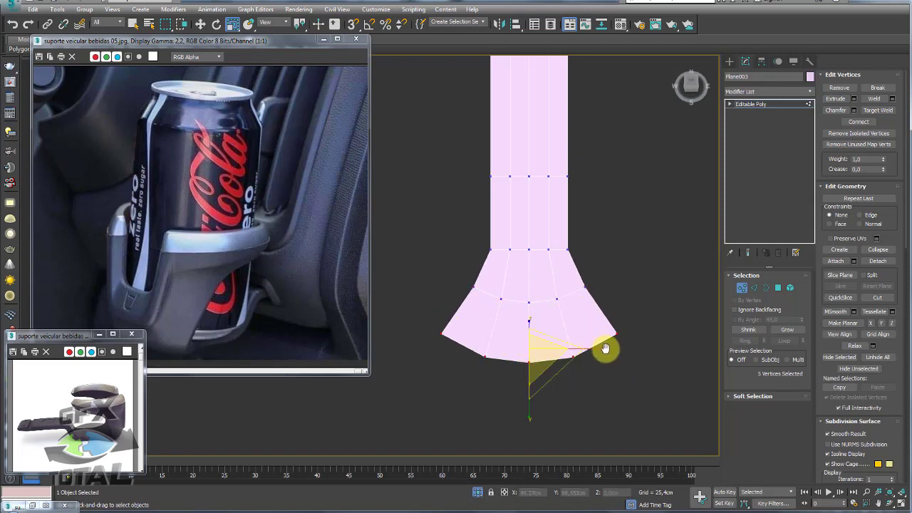
{"action": "left_click_drag", "start_coordinate": [604, 348], "coordinate": [601, 348]}
{"action": "mouse_move", "coordinate": [625, 283]}
{"action": "middle_mouse_down", "text": "alt"}
{"action": "mouse_move", "coordinate": [554, 285]}
{"action": "mouse_move", "coordinate": [692, 299]}
{"action": "middle_mouse_up", "text": "alt"}
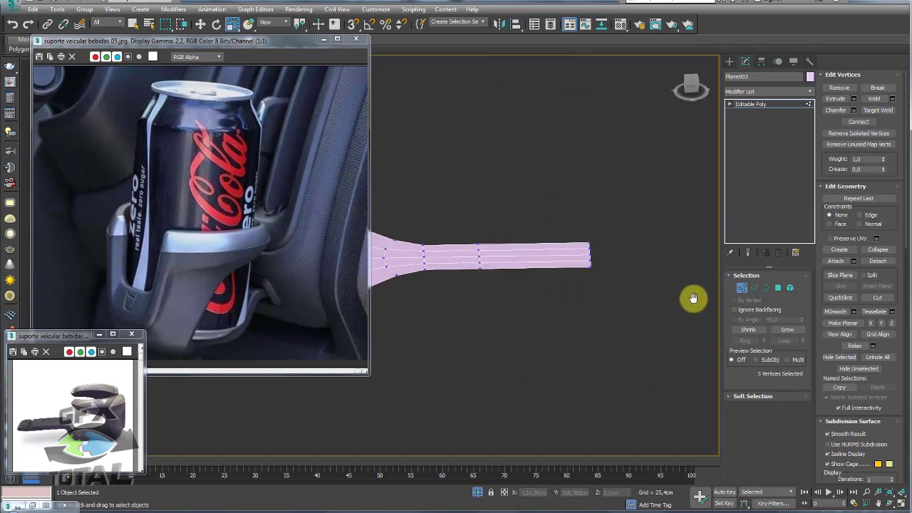
In Edge mode, select the edges at the strip's end
{"action": "left_click", "coordinate": [754, 287]}
{"action": "left_click", "coordinate": [880, 125]}
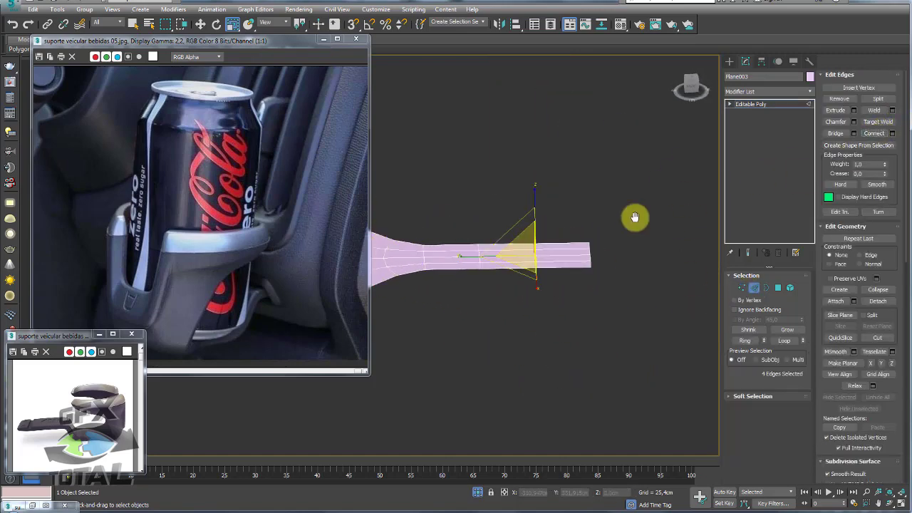
{"action": "left_click", "coordinate": [540, 251]}
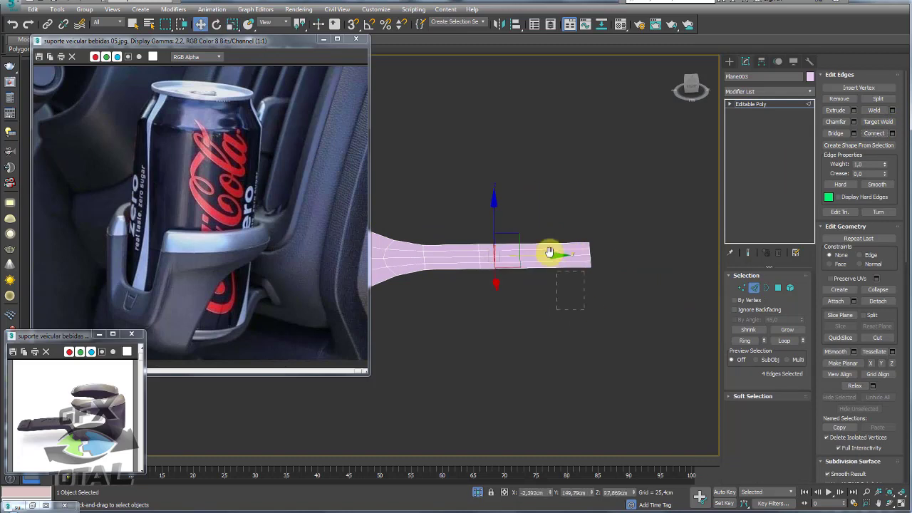
{"action": "left_click", "coordinate": [591, 257], "text": "ctrl"}
{"action": "mouse_move", "coordinate": [594, 261]}
{"action": "middle_mouse_down", "text": "alt"}
{"action": "mouse_move", "coordinate": [546, 204]}
{"action": "mouse_move", "coordinate": [590, 245]}
{"action": "middle_mouse_up", "text": "alt"}
Unhide the can and teal ring, then select the vertices at the strip's far end
{"action": "left_click", "coordinate": [477, 492]}
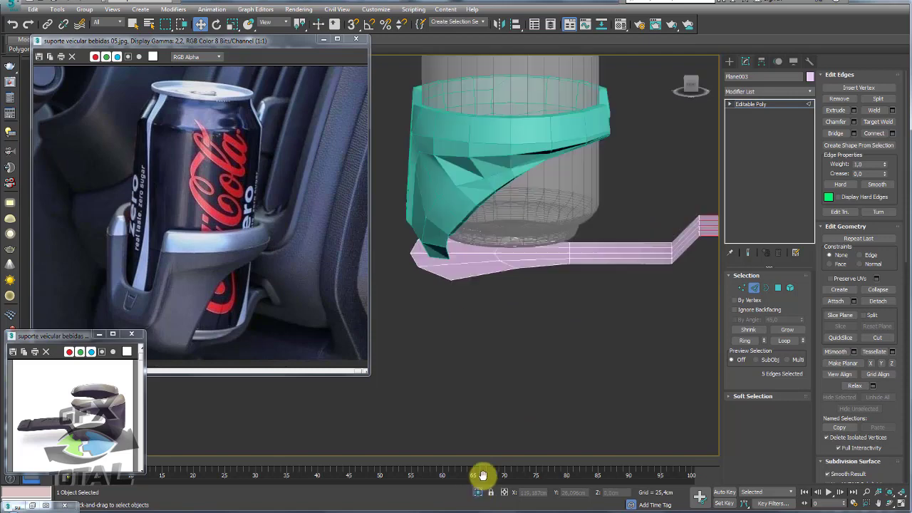
{"action": "scroll", "coordinate": [515, 384], "scroll_direction": "down", "scroll_amount": 1}
{"action": "scroll", "coordinate": [545, 309], "scroll_direction": "down", "scroll_amount": 2}
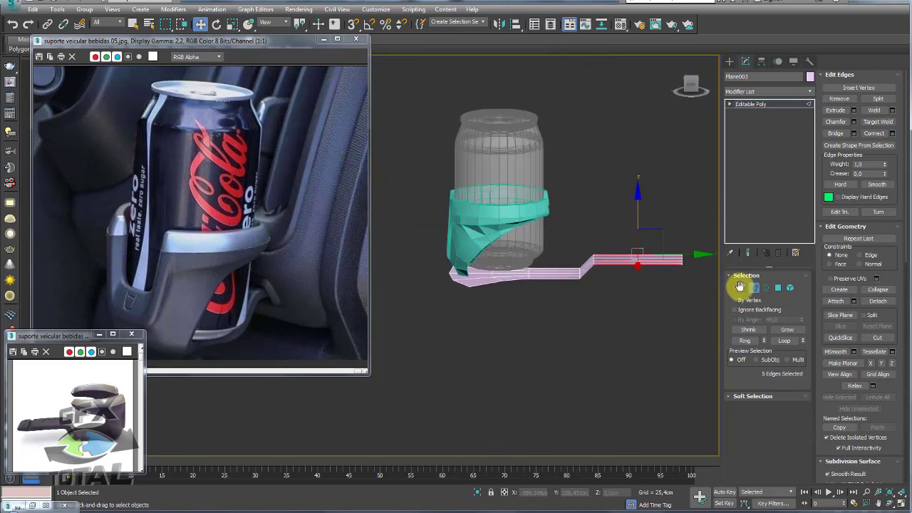
{"action": "left_click", "coordinate": [741, 286]}
{"action": "middle_click_drag", "start_coordinate": [682, 306], "coordinate": [643, 305]}
{"action": "left_click_drag", "start_coordinate": [671, 316], "coordinate": [545, 228]}
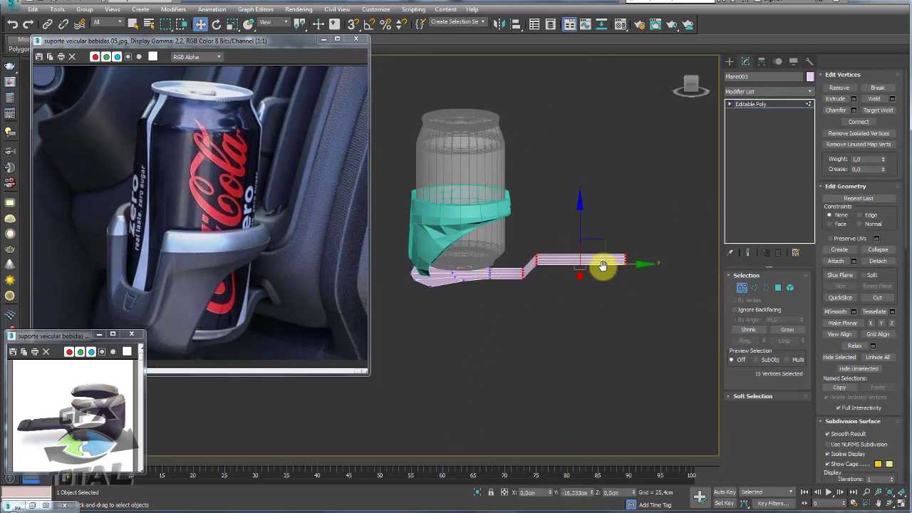
Move the reference photo window up and enlarge it
{"action": "left_click_drag", "start_coordinate": [54, 335], "coordinate": [148, 83]}
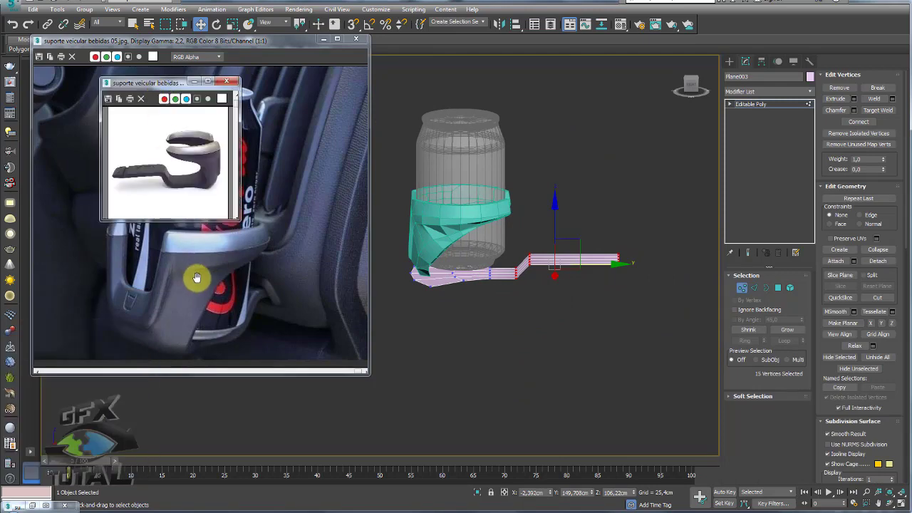
{"action": "left_click_drag", "start_coordinate": [236, 224], "coordinate": [391, 346]}
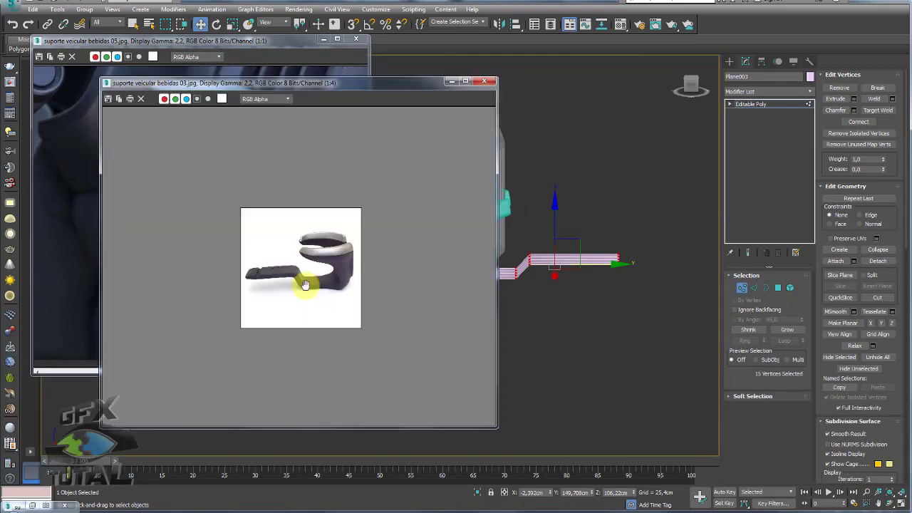
{"action": "scroll", "coordinate": [305, 285], "scroll_direction": "up", "scroll_amount": 1}
{"action": "scroll", "coordinate": [306, 291], "scroll_direction": "up", "scroll_amount": 1}
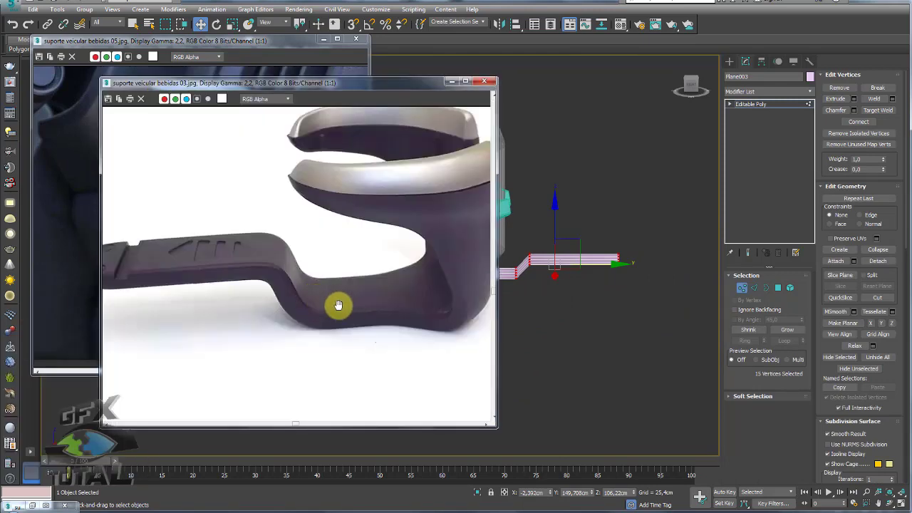
{"action": "scroll", "coordinate": [338, 305], "scroll_direction": "down", "scroll_amount": 1}
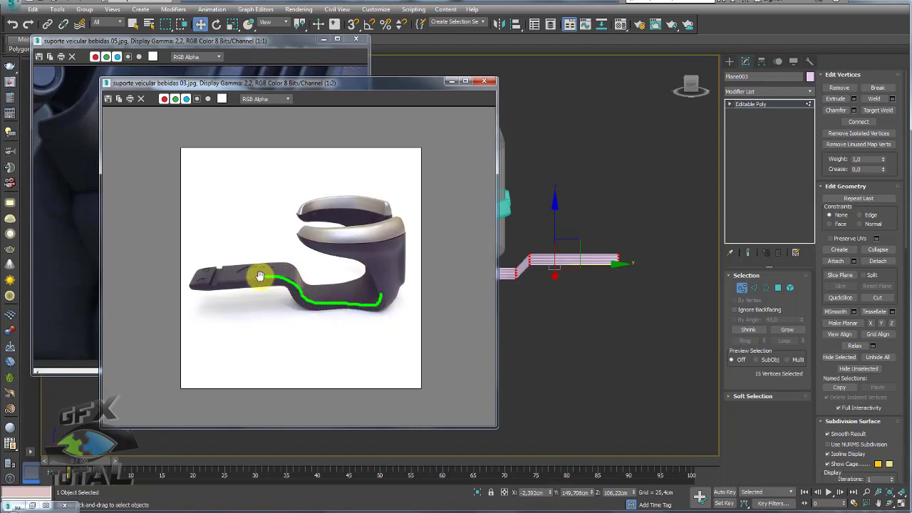
Minimize the photo window and raise the selected strip end slightly
{"action": "left_click", "coordinate": [451, 81]}
{"action": "scroll", "coordinate": [548, 242], "scroll_direction": "up", "scroll_amount": 2}
{"action": "scroll", "coordinate": [573, 260], "scroll_direction": "up", "scroll_amount": 1}
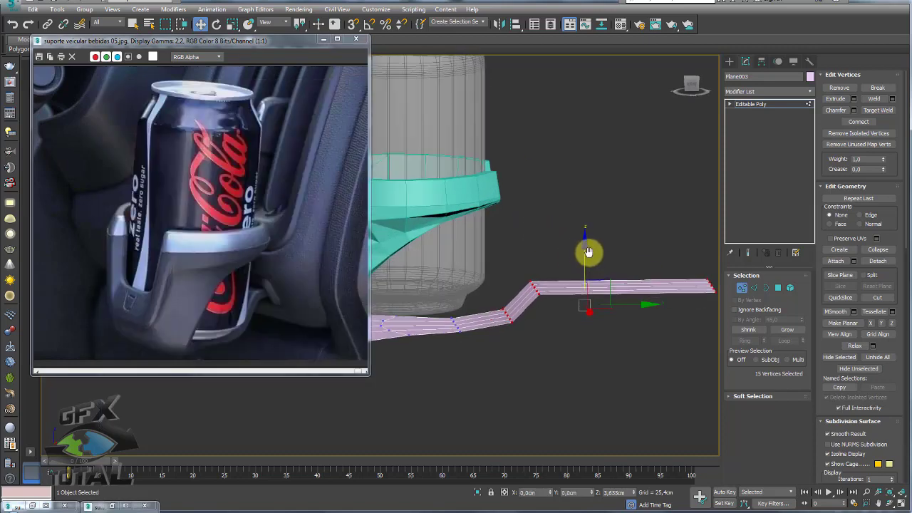
{"action": "left_click_drag", "start_coordinate": [584, 264], "coordinate": [577, 258]}
Restore the 03.jpg photo as a small window at the top left
{"action": "left_click", "coordinate": [109, 499]}
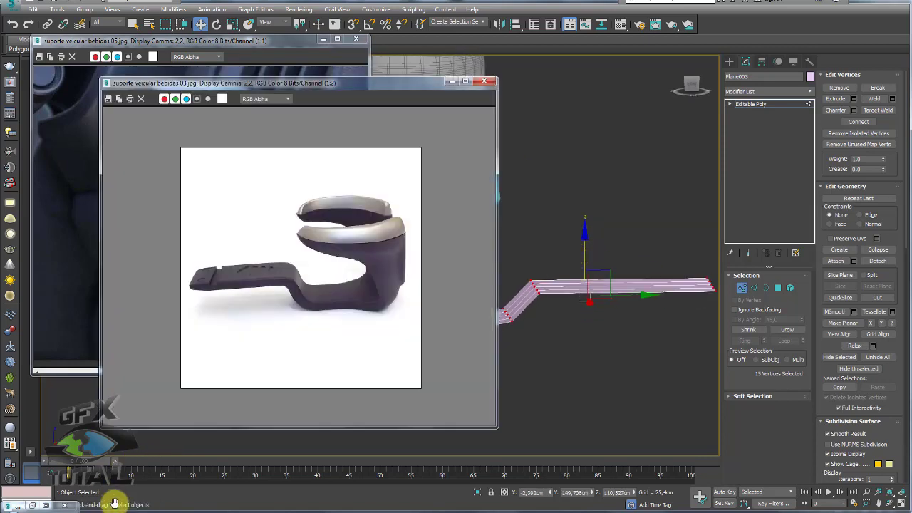
{"action": "left_click_drag", "start_coordinate": [394, 81], "coordinate": [295, 51]}
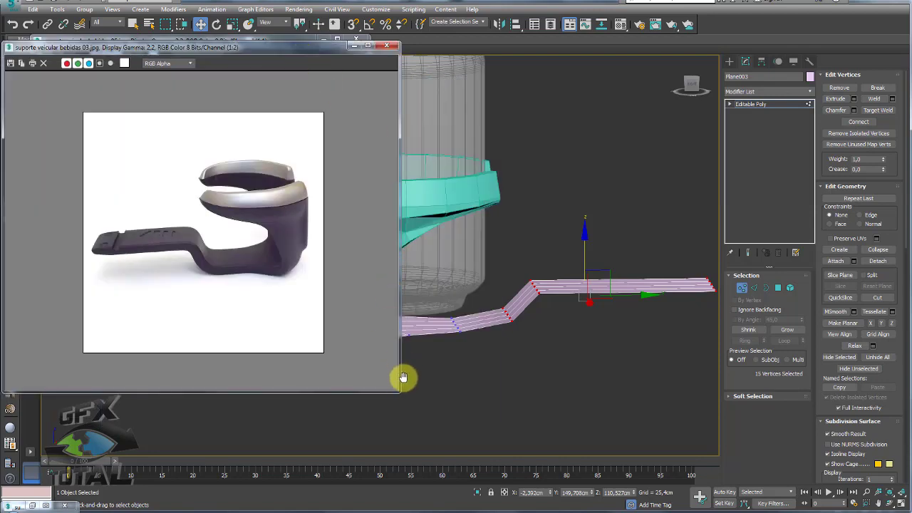
{"action": "left_click_drag", "start_coordinate": [398, 392], "coordinate": [276, 331]}
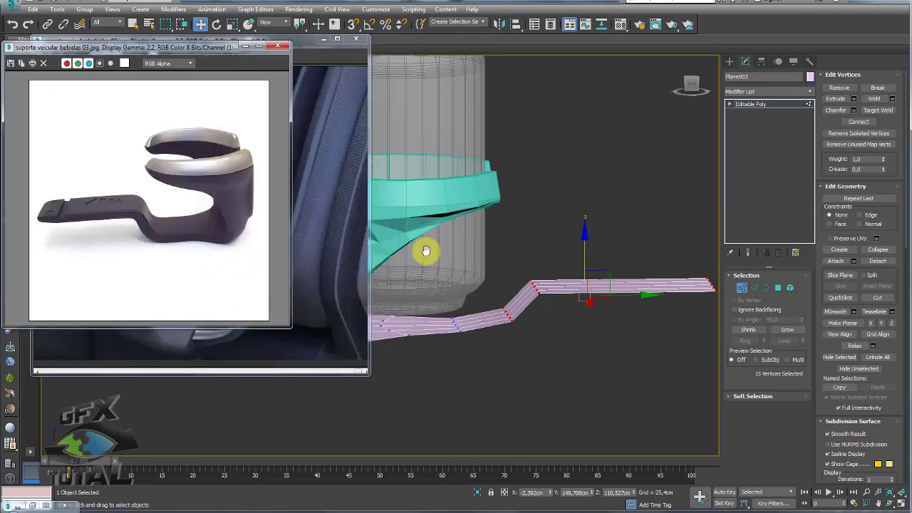
{"action": "middle_click_drag", "start_coordinate": [425, 250], "coordinate": [535, 226]}
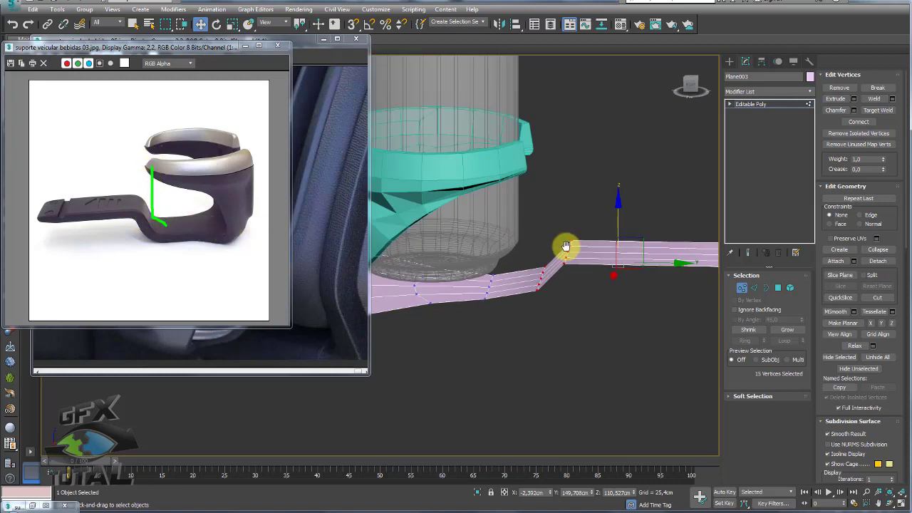
Slide the selected strip vertices to the left
{"action": "middle_click_drag", "start_coordinate": [594, 299], "coordinate": [570, 302], "text": "alt"}
{"action": "right_click", "coordinate": [595, 274]}
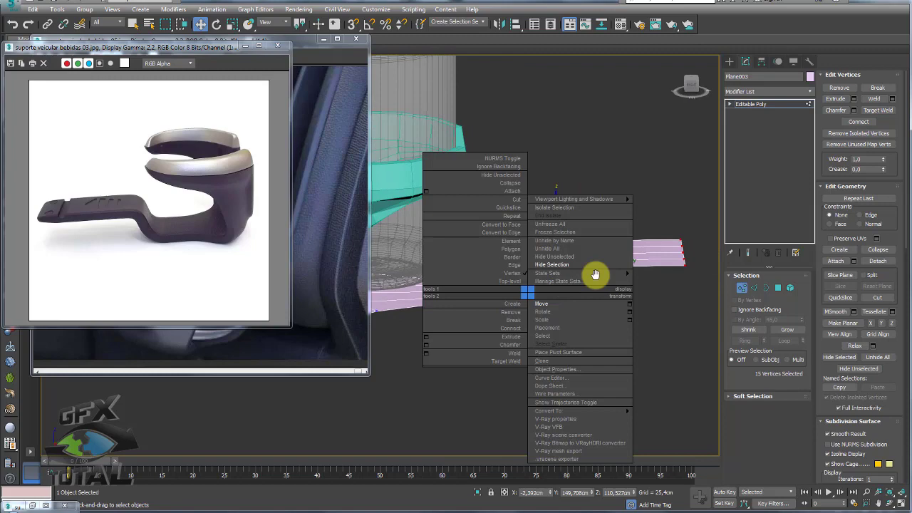
{"action": "left_click", "coordinate": [680, 298]}
{"action": "middle_click_drag", "start_coordinate": [603, 275], "coordinate": [596, 258], "text": "alt"}
{"action": "left_click_drag", "start_coordinate": [599, 262], "coordinate": [563, 263]}
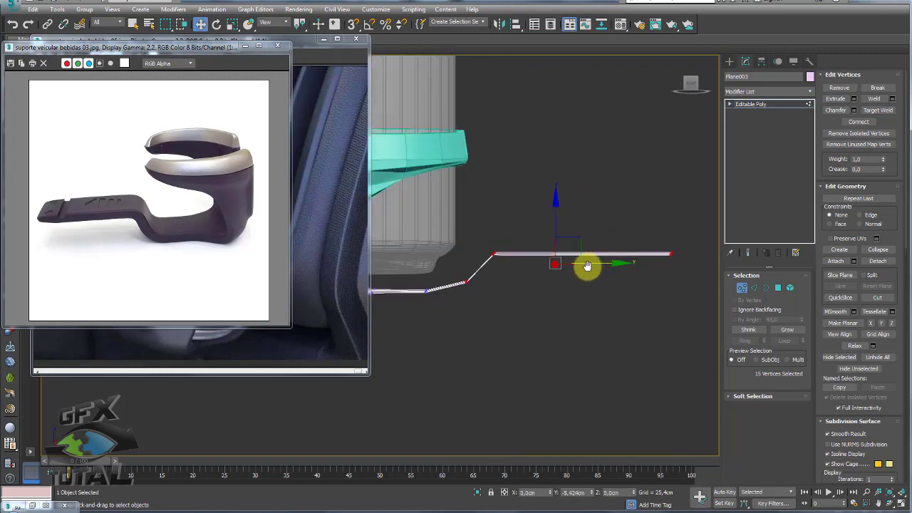
Select the vertices near the bend and move them along the strip
{"action": "left_click_drag", "start_coordinate": [468, 299], "coordinate": [432, 268]}
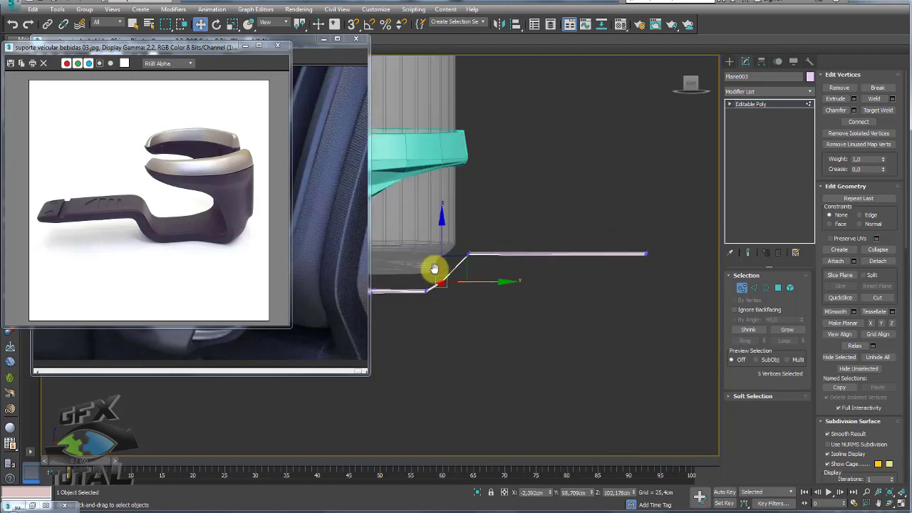
{"action": "middle_click_drag", "start_coordinate": [434, 269], "coordinate": [449, 290], "text": "alt"}
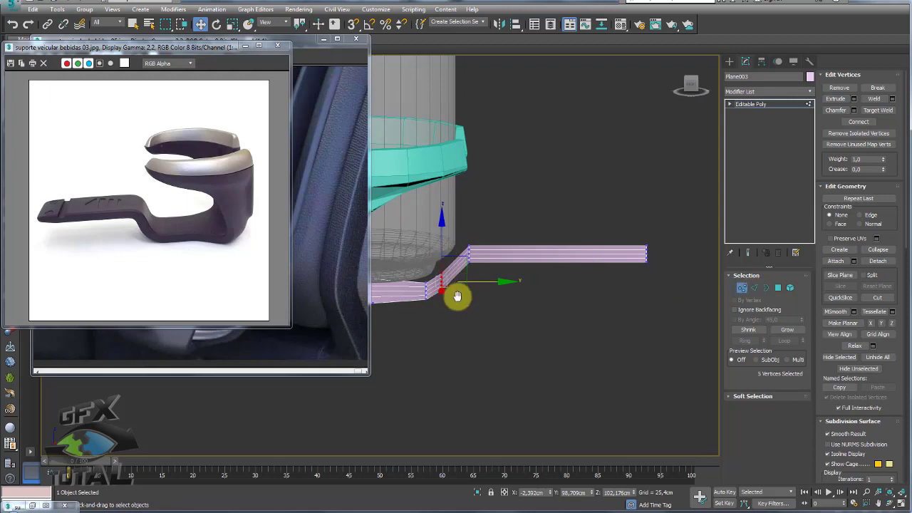
{"action": "left_click_drag", "start_coordinate": [457, 296], "coordinate": [431, 267]}
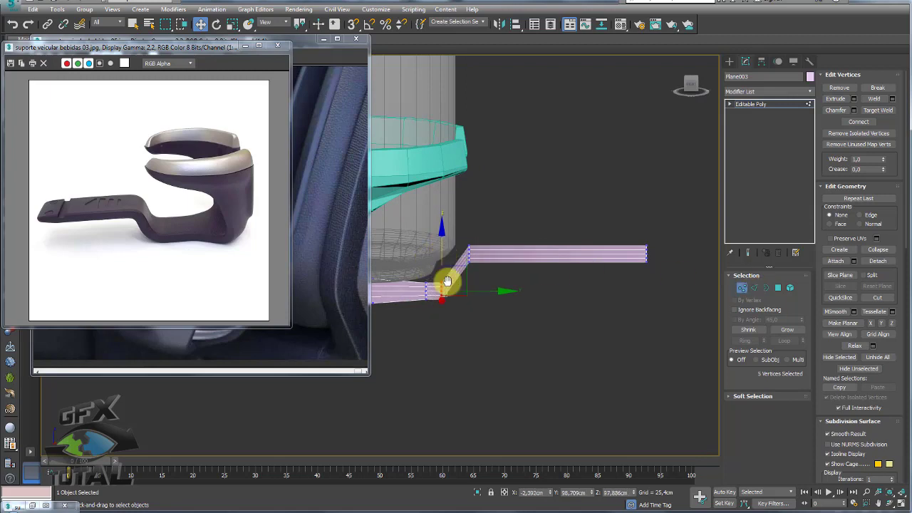
{"action": "mouse_move", "coordinate": [443, 283]}
{"action": "middle_mouse_down", "text": "alt"}
{"action": "mouse_move", "coordinate": [528, 314]}
{"action": "mouse_move", "coordinate": [505, 297]}
{"action": "middle_mouse_up", "text": "alt"}
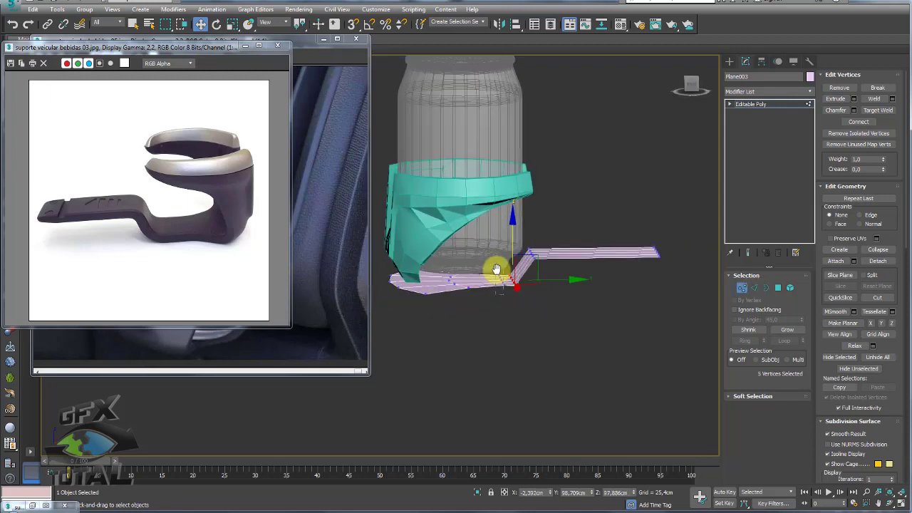
{"action": "left_click_drag", "start_coordinate": [497, 269], "coordinate": [543, 282]}
{"action": "middle_click_drag", "start_coordinate": [525, 309], "coordinate": [523, 318], "text": "alt"}
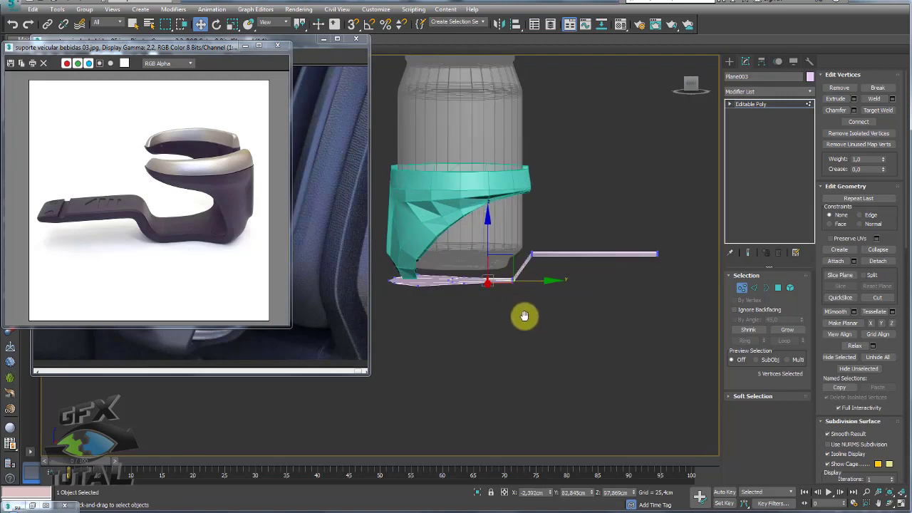
{"action": "left_click_drag", "start_coordinate": [523, 318], "coordinate": [373, 264]}
Scale the bend vertices so the arm narrows to about a third of the ring's width
{"action": "key", "text": "r"}
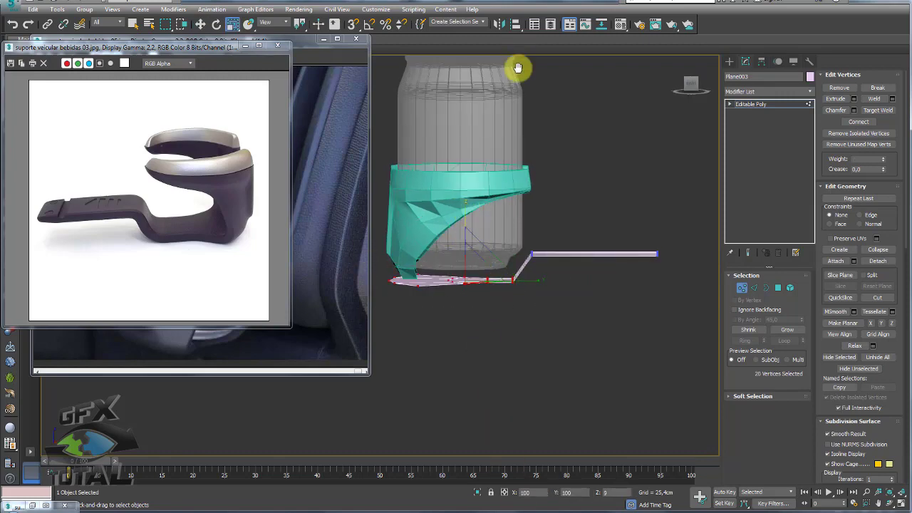
{"action": "mouse_move", "coordinate": [556, 195]}
{"action": "middle_mouse_down", "text": "alt"}
{"action": "mouse_move", "coordinate": [588, 210]}
{"action": "mouse_move", "coordinate": [546, 278]}
{"action": "mouse_move", "coordinate": [503, 230]}
{"action": "middle_mouse_up", "text": "alt"}
{"action": "left_click_drag", "start_coordinate": [502, 230], "coordinate": [554, 270]}
{"action": "key", "text": "w"}
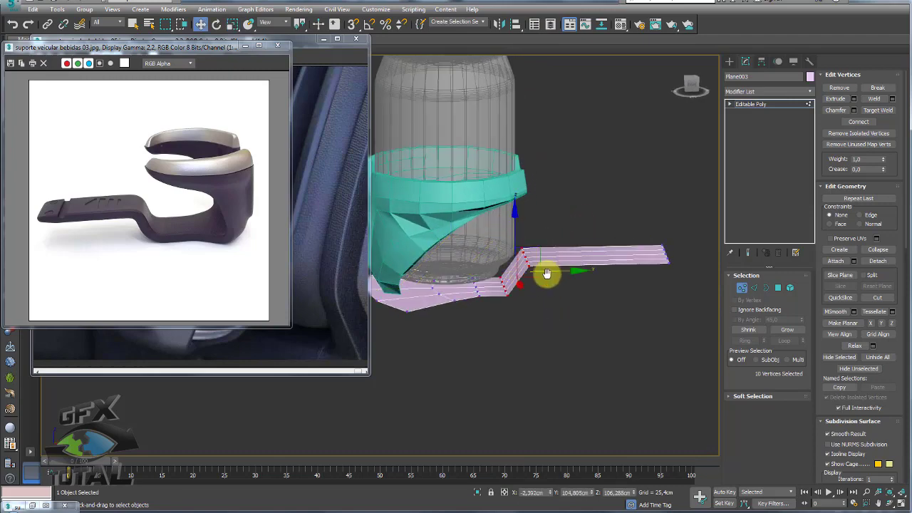
{"action": "mouse_move", "coordinate": [557, 289]}
{"action": "middle_mouse_down", "text": "alt"}
{"action": "mouse_move", "coordinate": [537, 341]}
{"action": "mouse_move", "coordinate": [553, 337]}
{"action": "mouse_move", "coordinate": [545, 318]}
{"action": "mouse_move", "coordinate": [574, 291]}
{"action": "mouse_move", "coordinate": [655, 309]}
{"action": "middle_mouse_up", "text": "alt"}
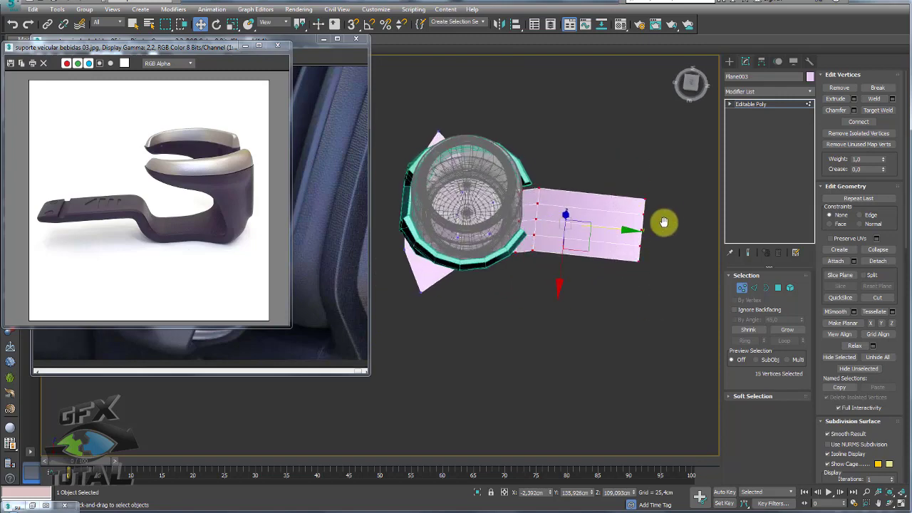
{"action": "mouse_move", "coordinate": [661, 220]}
{"action": "middle_mouse_down", "text": "alt"}
{"action": "mouse_move", "coordinate": [586, 205]}
{"action": "mouse_move", "coordinate": [580, 228]}
{"action": "middle_mouse_up", "text": "alt"}
{"action": "key", "text": "e"}
{"action": "key", "text": "r"}
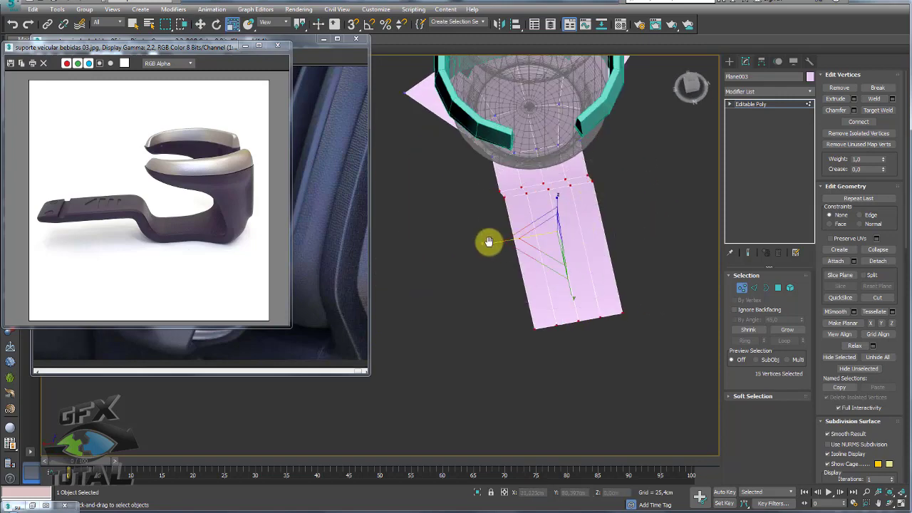
{"action": "mouse_move", "coordinate": [506, 242]}
{"action": "middle_mouse_down", "text": "alt"}
{"action": "mouse_move", "coordinate": [480, 201]}
{"action": "mouse_move", "coordinate": [494, 233]}
{"action": "mouse_move", "coordinate": [533, 154]}
{"action": "mouse_move", "coordinate": [614, 135]}
{"action": "mouse_move", "coordinate": [604, 199]}
{"action": "mouse_move", "coordinate": [468, 211]}
{"action": "mouse_move", "coordinate": [689, 191]}
{"action": "middle_mouse_up", "text": "alt"}
{"action": "scroll", "coordinate": [468, 212], "scroll_direction": "up", "scroll_amount": 3}
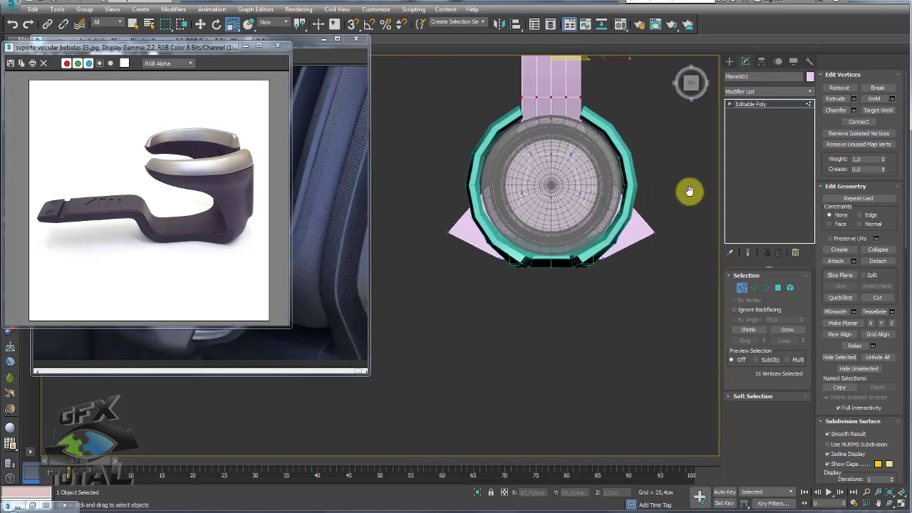
{"action": "left_click", "coordinate": [769, 102]}
{"action": "left_click", "coordinate": [597, 173], "text": "ctrl"}
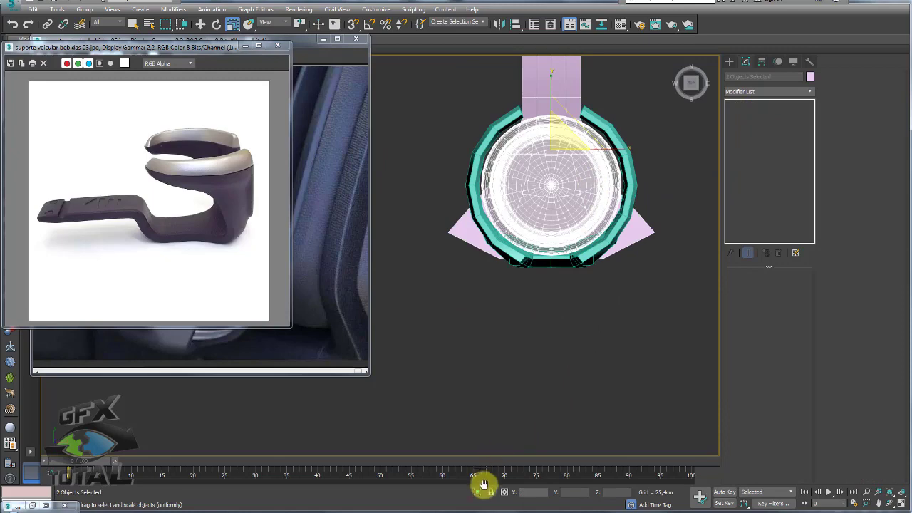
Taper the pink plane's bottom vertices inward along X
{"action": "middle_click_drag", "start_coordinate": [483, 484], "coordinate": [602, 366], "text": "alt"}
{"action": "left_click", "coordinate": [401, 224]}
{"action": "middle_click_drag", "start_coordinate": [446, 244], "coordinate": [590, 208]}
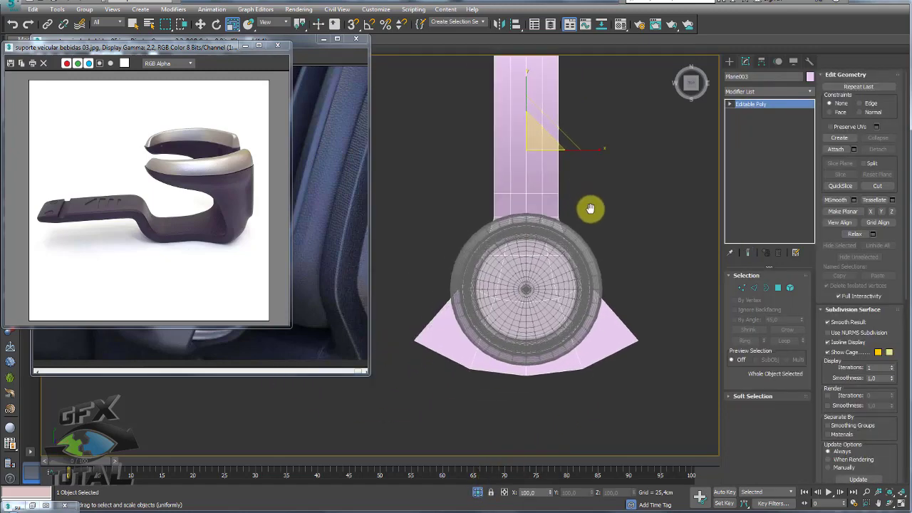
{"action": "middle_click_drag", "start_coordinate": [647, 270], "coordinate": [643, 248]}
{"action": "left_click", "coordinate": [741, 287]}
{"action": "mouse_move", "coordinate": [670, 394]}
{"action": "left_mouse_down"}
{"action": "mouse_move", "coordinate": [414, 315]}
{"action": "mouse_move", "coordinate": [373, 262]}
{"action": "mouse_move", "coordinate": [371, 245]}
{"action": "left_mouse_up"}
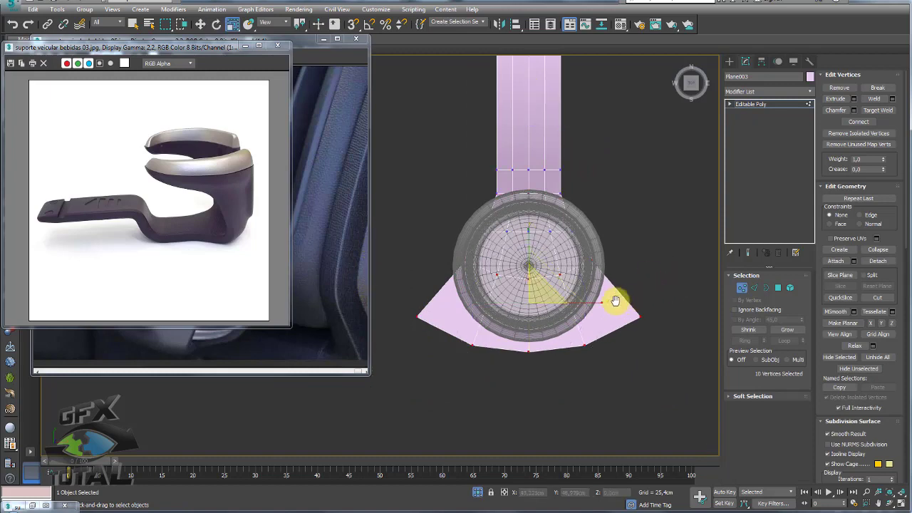
{"action": "mouse_move", "coordinate": [598, 304]}
{"action": "left_mouse_down"}
{"action": "mouse_move", "coordinate": [564, 320]}
{"action": "mouse_move", "coordinate": [610, 312]}
{"action": "left_mouse_up"}
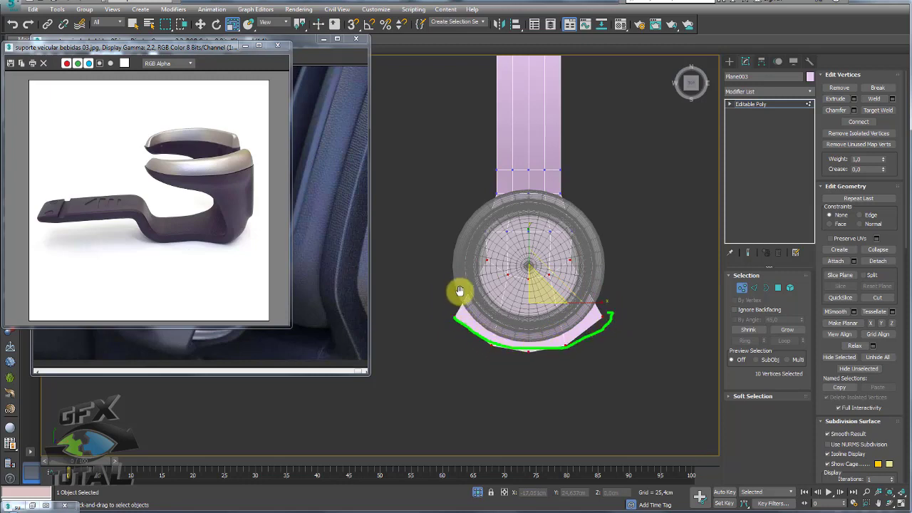
Move the five bottom vertices and scale the upper inner row to wrap the can's base
{"action": "key", "text": "Escape"}
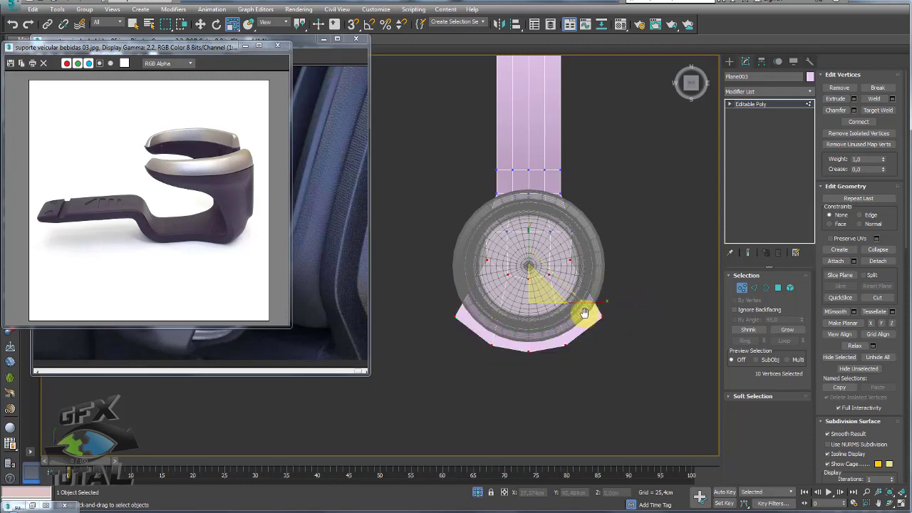
{"action": "left_click_drag", "start_coordinate": [429, 366], "coordinate": [430, 364]}
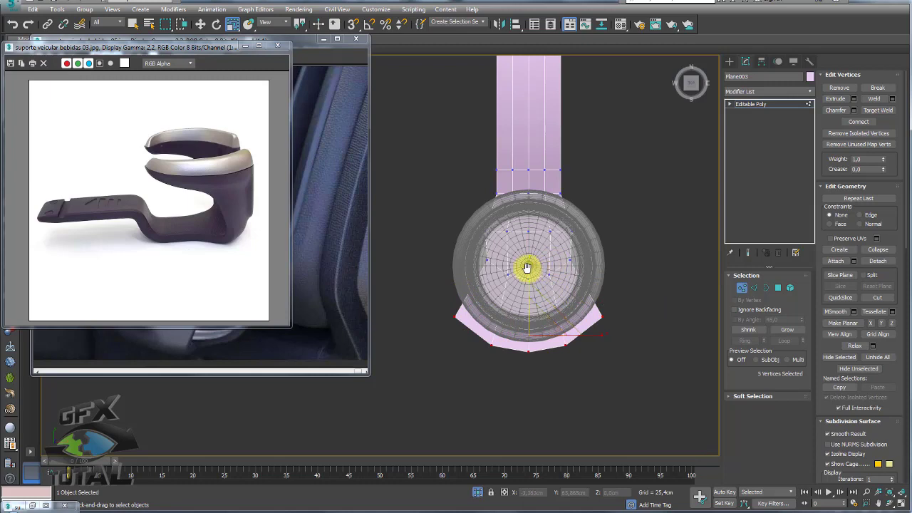
{"action": "key", "text": "w"}
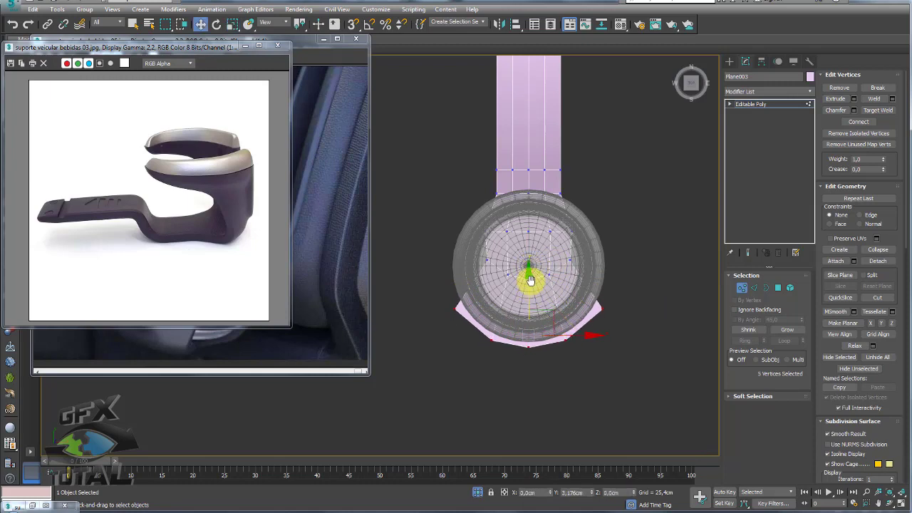
{"action": "left_click_drag", "start_coordinate": [470, 218], "coordinate": [597, 232]}
{"action": "key", "text": "r"}
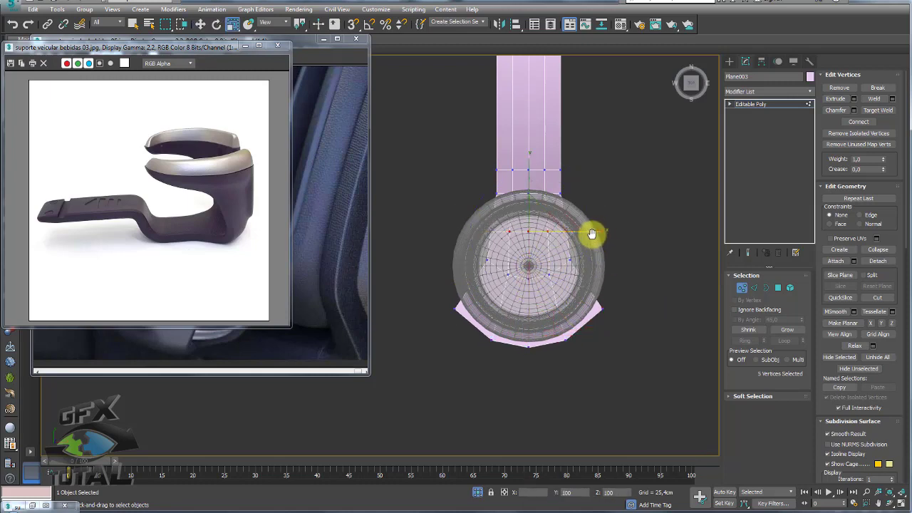
{"action": "left_click", "coordinate": [620, 203]}
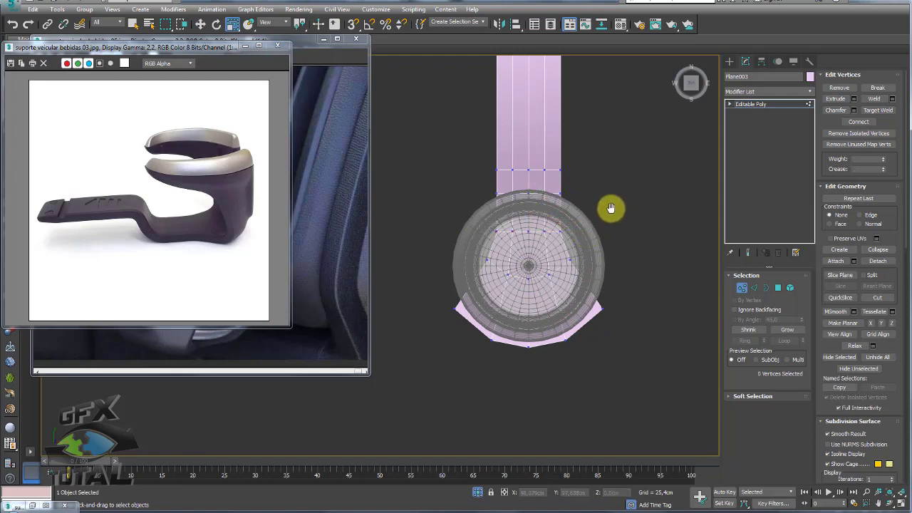
{"action": "middle_click_drag", "start_coordinate": [608, 207], "coordinate": [482, 486], "text": "alt"}
Unhide the teal ring shell and select the five vertices at the plane's end
{"action": "left_click", "coordinate": [473, 492]}
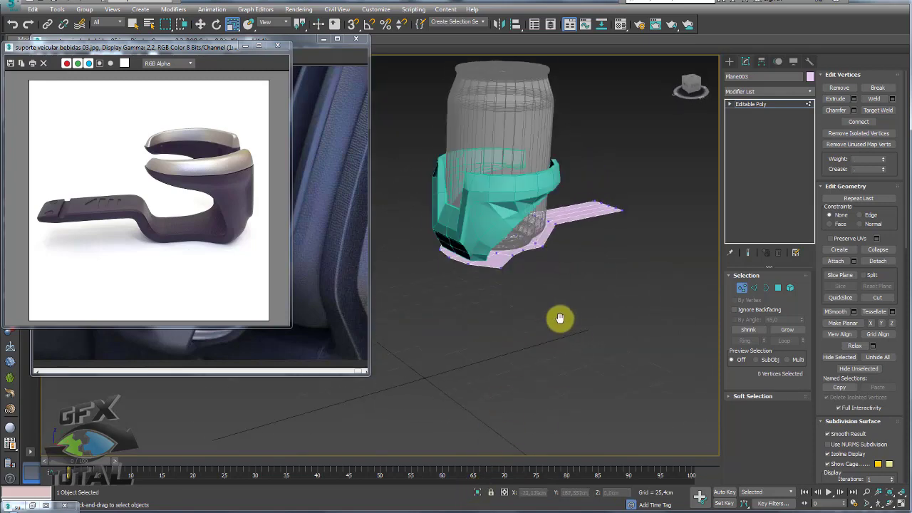
{"action": "mouse_move", "coordinate": [556, 318]}
{"action": "middle_mouse_down", "text": "alt"}
{"action": "mouse_move", "coordinate": [544, 236]}
{"action": "mouse_move", "coordinate": [561, 287]}
{"action": "mouse_move", "coordinate": [568, 267]}
{"action": "mouse_move", "coordinate": [501, 307]}
{"action": "mouse_move", "coordinate": [495, 277]}
{"action": "mouse_move", "coordinate": [468, 266]}
{"action": "mouse_move", "coordinate": [477, 244]}
{"action": "mouse_move", "coordinate": [474, 269]}
{"action": "middle_mouse_up", "text": "alt"}
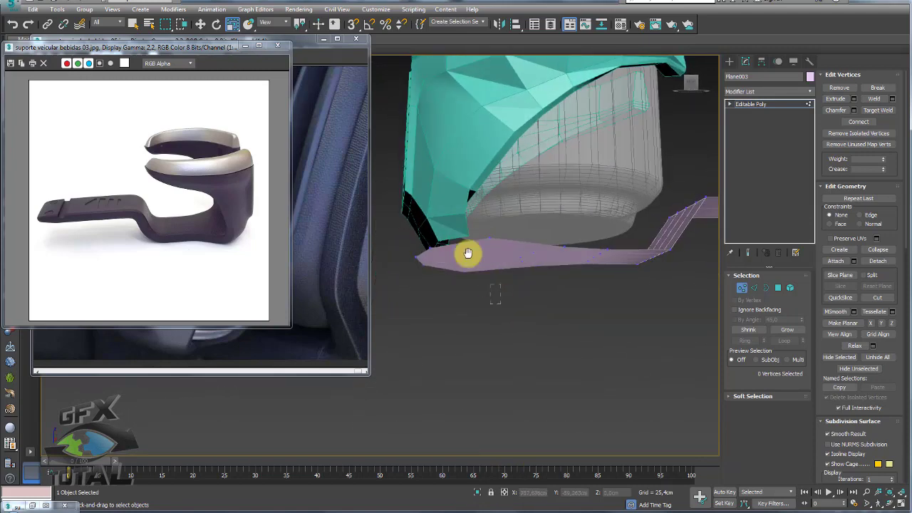
{"action": "left_click_drag", "start_coordinate": [481, 334], "coordinate": [440, 243]}
{"action": "key", "text": "w"}
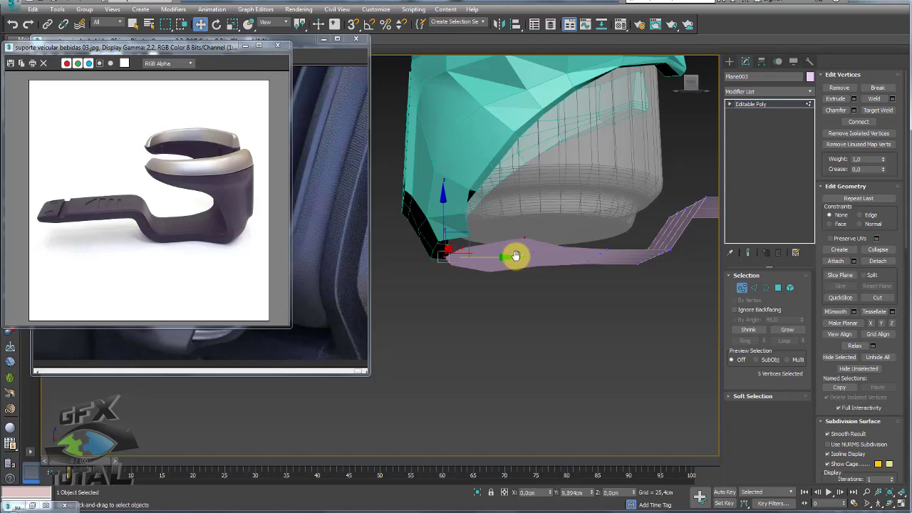
{"action": "key", "text": "e"}
{"action": "key", "text": "r"}
{"action": "mouse_move", "coordinate": [516, 258]}
{"action": "middle_mouse_down", "text": "alt"}
{"action": "mouse_move", "coordinate": [484, 301]}
{"action": "mouse_move", "coordinate": [488, 226]}
{"action": "mouse_move", "coordinate": [474, 197]}
{"action": "mouse_move", "coordinate": [503, 237]}
{"action": "mouse_move", "coordinate": [558, 227]}
{"action": "mouse_move", "coordinate": [544, 222]}
{"action": "mouse_move", "coordinate": [547, 254]}
{"action": "mouse_move", "coordinate": [574, 247]}
{"action": "mouse_move", "coordinate": [582, 255]}
{"action": "middle_mouse_up", "text": "alt"}
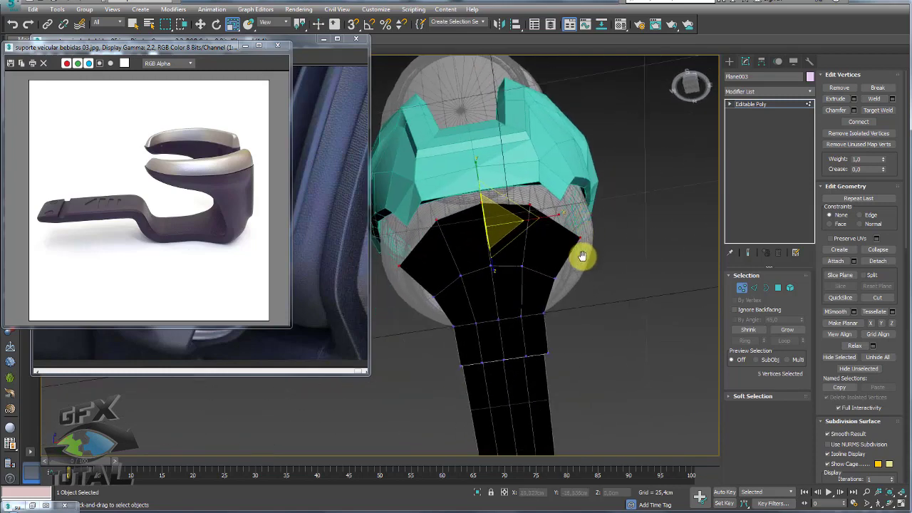
Narrow the arm's end horizontally beneath the can
{"action": "scroll", "coordinate": [582, 256], "scroll_direction": "down", "scroll_amount": 2}
{"action": "scroll", "coordinate": [597, 234], "scroll_direction": "down", "scroll_amount": 4}
{"action": "left_click_drag", "start_coordinate": [582, 392], "coordinate": [491, 179]}
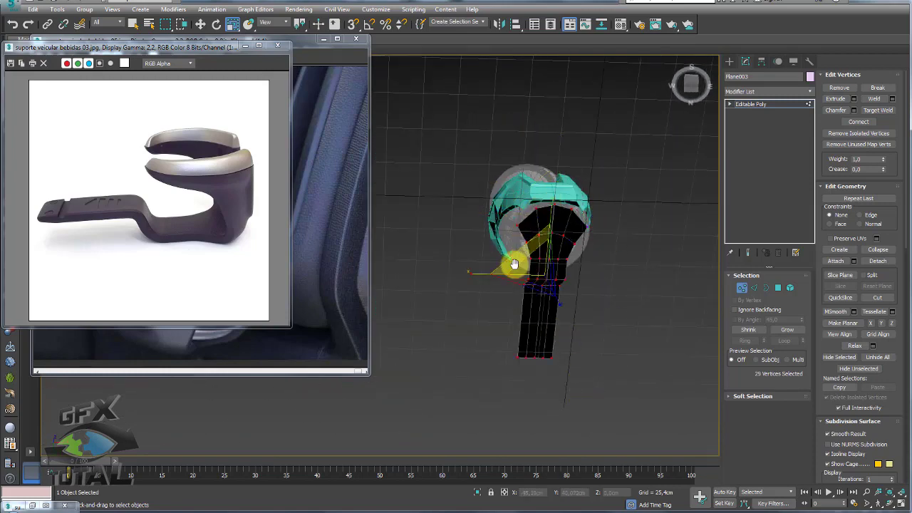
{"action": "mouse_move", "coordinate": [607, 393]}
{"action": "left_mouse_down"}
{"action": "mouse_move", "coordinate": [463, 237]}
{"action": "mouse_move", "coordinate": [478, 270]}
{"action": "left_mouse_up"}
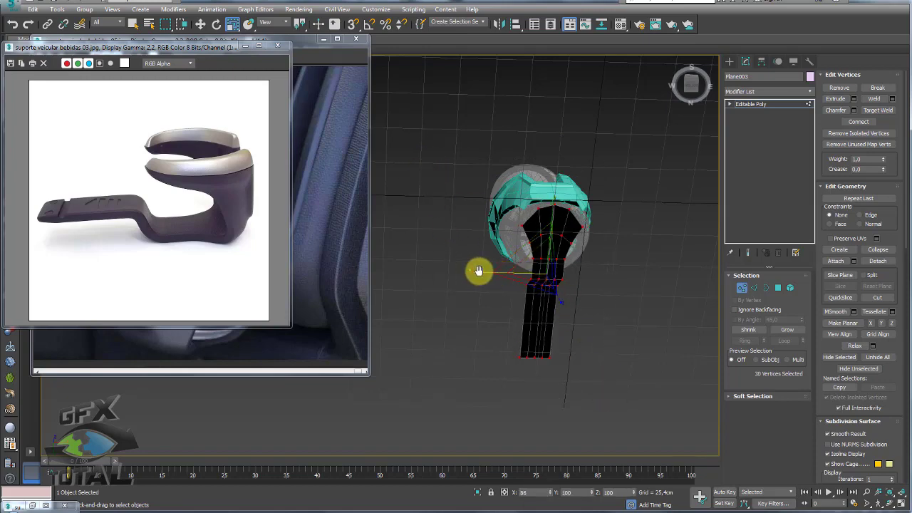
{"action": "scroll", "coordinate": [554, 223], "scroll_direction": "up", "scroll_amount": 2}
{"action": "scroll", "coordinate": [631, 230], "scroll_direction": "up", "scroll_amount": 4}
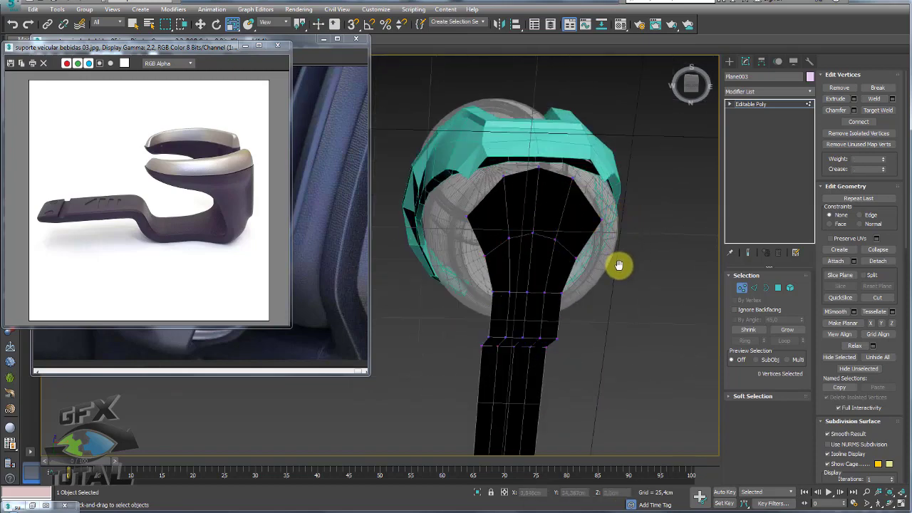
Adjust the height of the top vertices under the ring
{"action": "left_click_drag", "start_coordinate": [617, 262], "coordinate": [415, 132]}
{"action": "left_click_drag", "start_coordinate": [539, 146], "coordinate": [541, 182]}
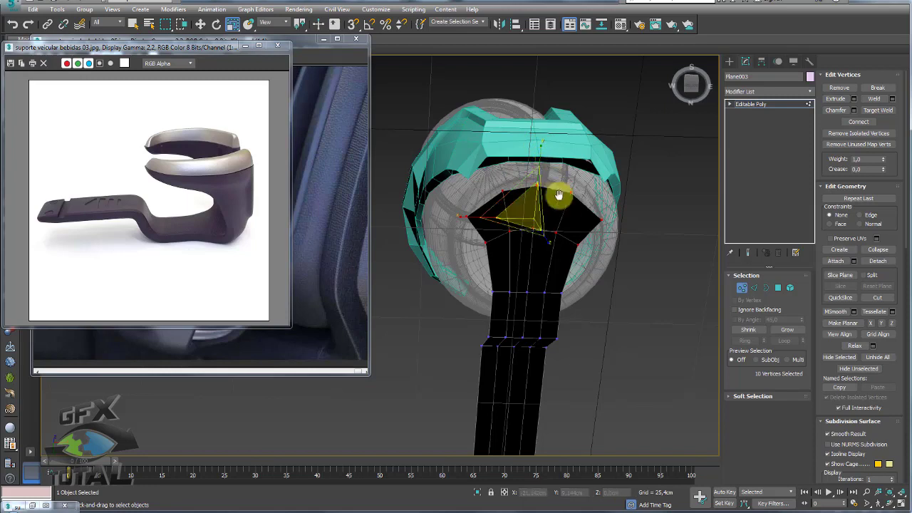
{"action": "left_click_drag", "start_coordinate": [537, 245], "coordinate": [527, 261]}
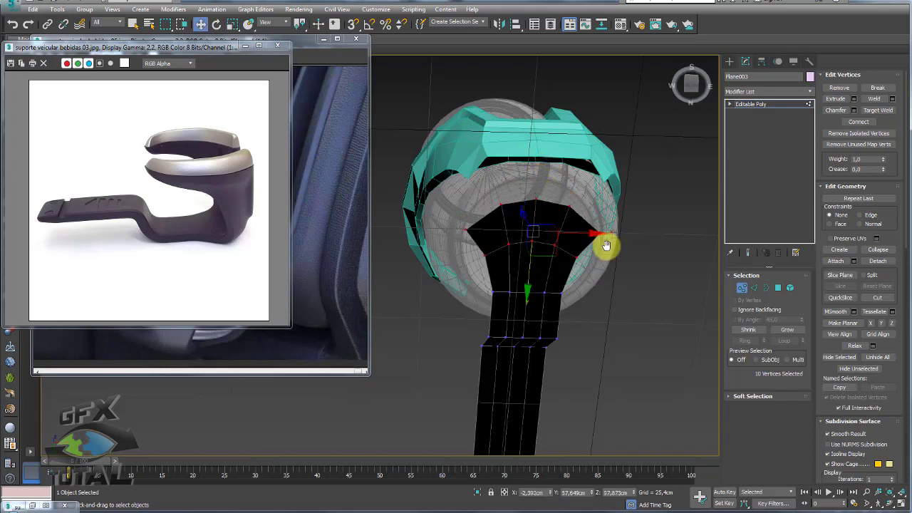
{"action": "left_click_drag", "start_coordinate": [598, 295], "coordinate": [469, 238]}
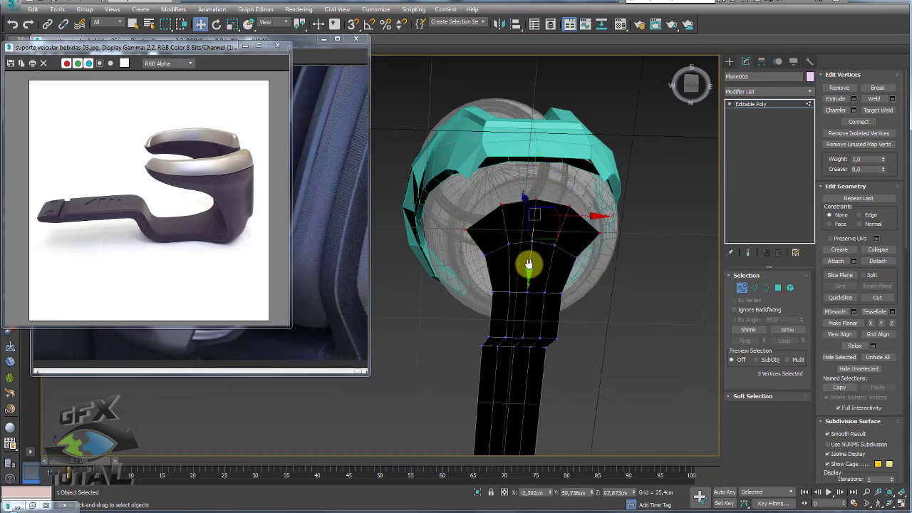
{"action": "left_click_drag", "start_coordinate": [528, 264], "coordinate": [529, 240]}
Flatten the top vertices by scaling them to 80% vertically, then return to Editable Poly level
{"action": "key", "text": "r"}
{"action": "left_click_drag", "start_coordinate": [545, 128], "coordinate": [542, 137]}
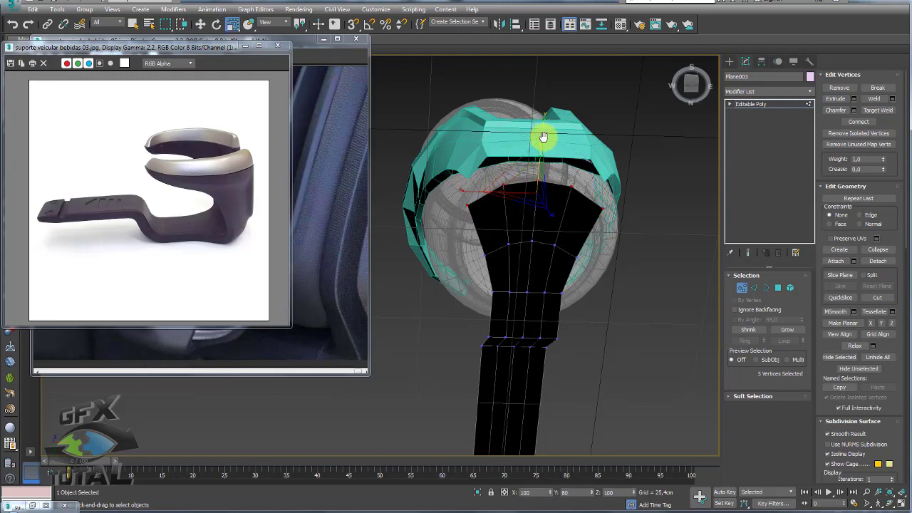
{"action": "middle_click_drag", "start_coordinate": [534, 154], "coordinate": [511, 185], "text": "alt"}
{"action": "left_click_drag", "start_coordinate": [479, 180], "coordinate": [462, 192]}
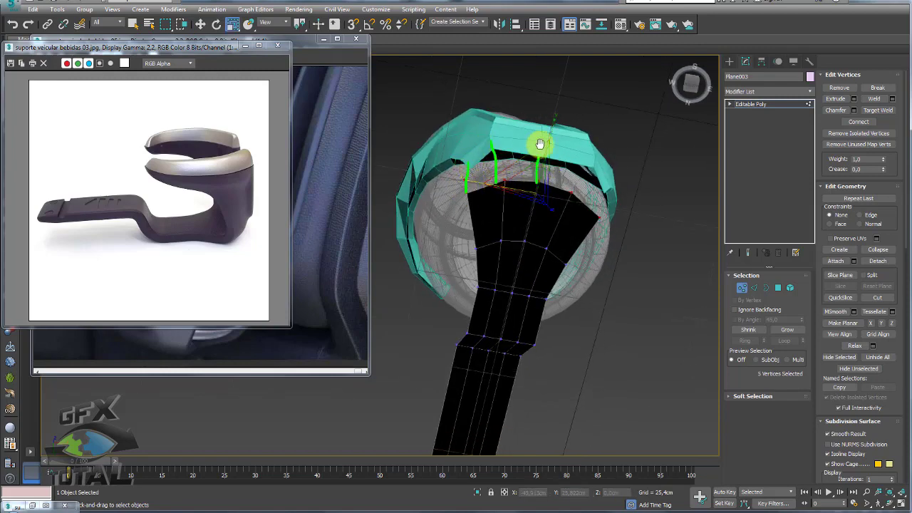
{"action": "middle_click_drag", "start_coordinate": [488, 188], "coordinate": [748, 138], "text": "alt"}
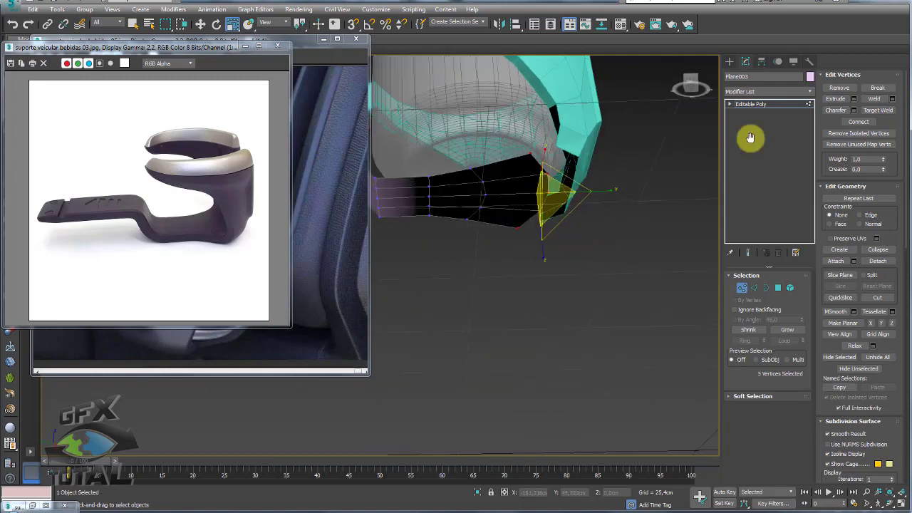
{"action": "key", "text": "1"}
{"action": "mouse_move", "coordinate": [651, 126]}
{"action": "middle_mouse_down", "text": "alt"}
{"action": "mouse_move", "coordinate": [531, 188]}
{"action": "mouse_move", "coordinate": [541, 255]}
{"action": "mouse_move", "coordinate": [586, 240]}
{"action": "middle_mouse_up", "text": "alt"}
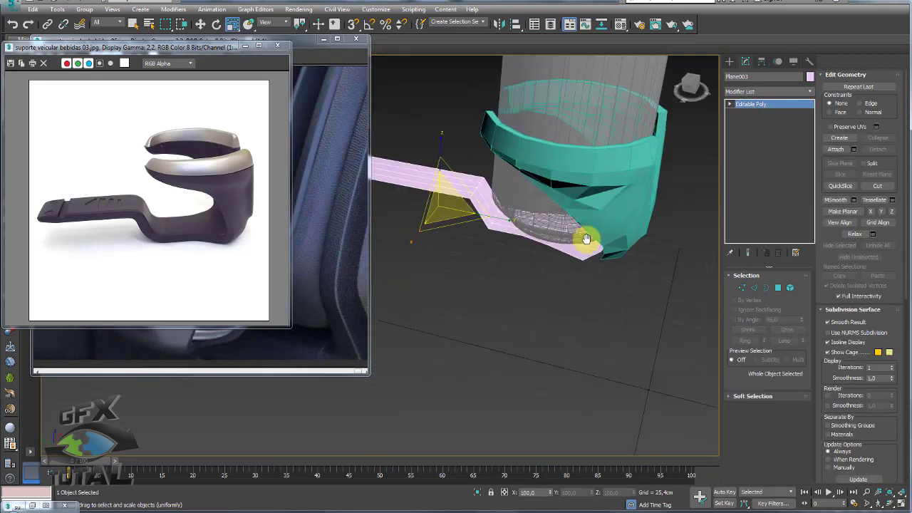
Chamfer the edges along both bends of the strip by 4.405 cm
{"action": "left_click", "coordinate": [753, 287]}
{"action": "scroll", "coordinate": [483, 193], "scroll_direction": "up", "scroll_amount": 3}
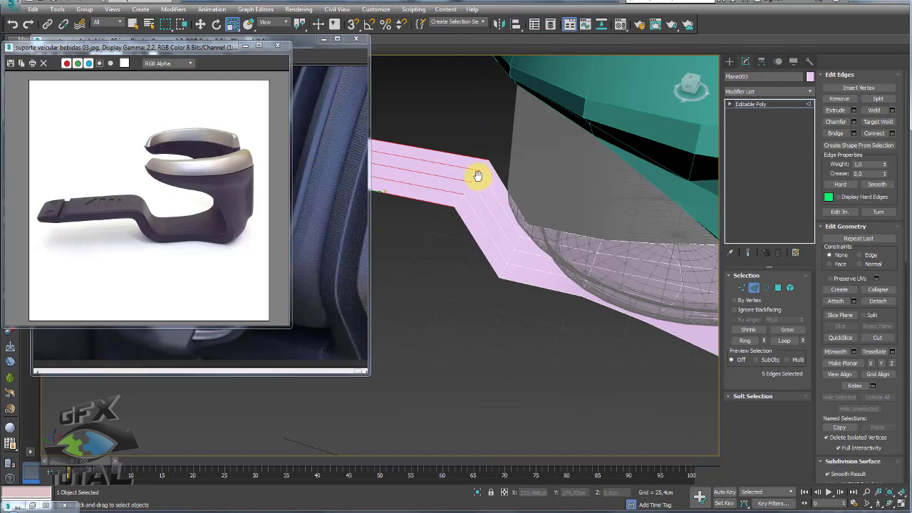
{"action": "left_click", "coordinate": [478, 176]}
{"action": "middle_click_drag", "start_coordinate": [520, 255], "coordinate": [783, 159], "text": "alt"}
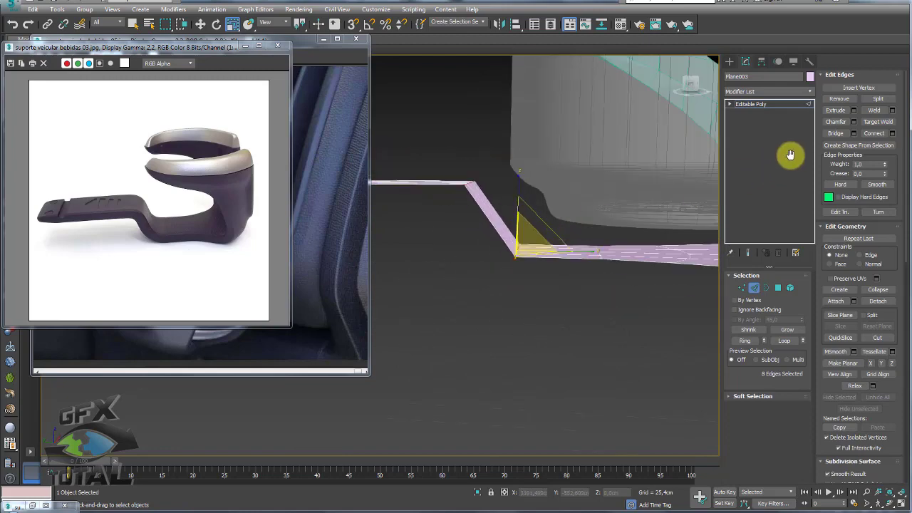
{"action": "left_click", "coordinate": [854, 121]}
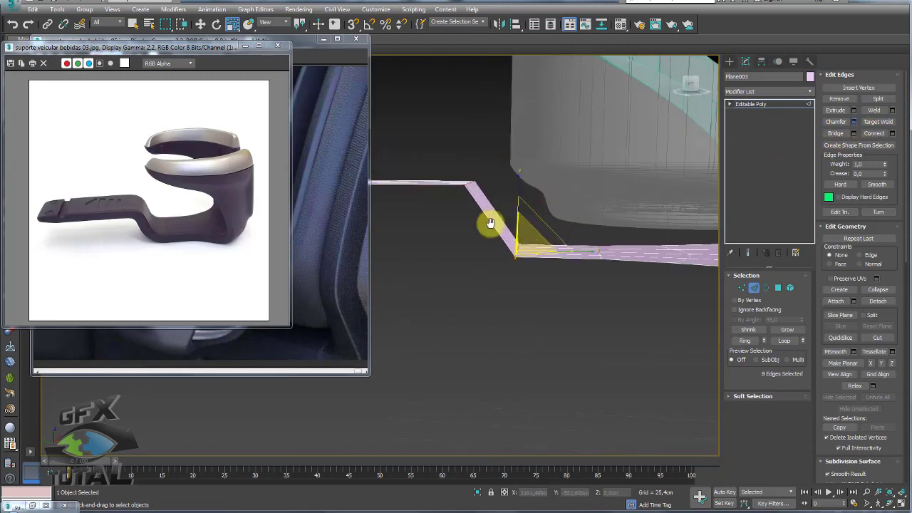
{"action": "middle_click_drag", "start_coordinate": [488, 224], "coordinate": [386, 273], "text": "alt"}
{"action": "left_click_drag", "start_coordinate": [385, 272], "coordinate": [385, 288]}
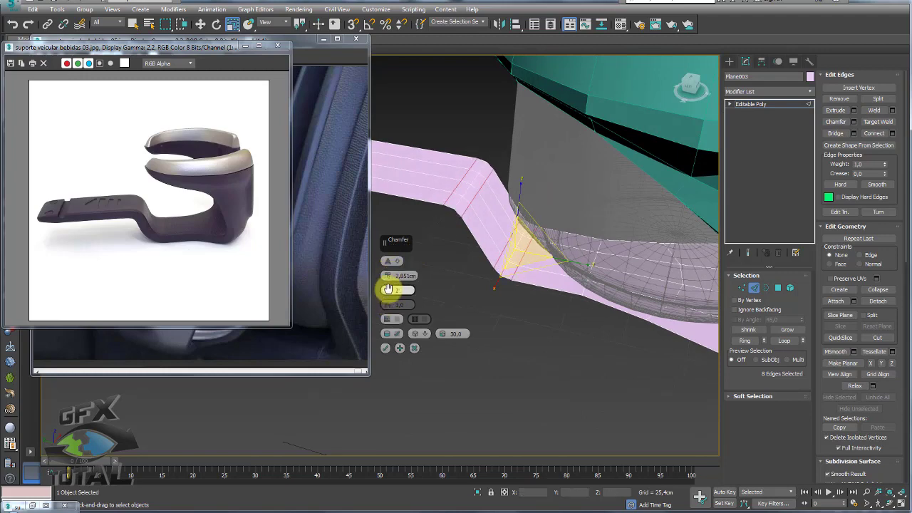
{"action": "mouse_move", "coordinate": [492, 271]}
{"action": "middle_mouse_down", "text": "alt"}
{"action": "mouse_move", "coordinate": [556, 250]}
{"action": "mouse_move", "coordinate": [586, 224]}
{"action": "mouse_move", "coordinate": [415, 276]}
{"action": "middle_mouse_up", "text": "alt"}
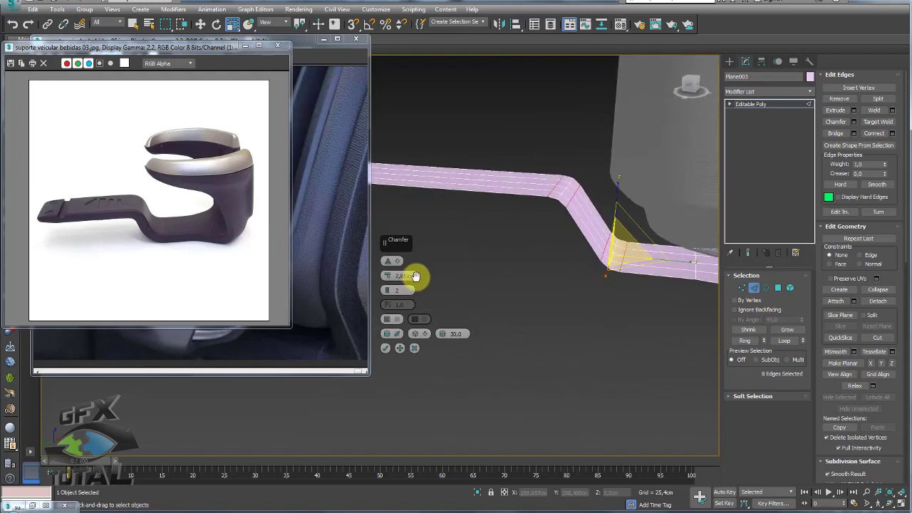
Slide the corner vertices along the strip
{"action": "left_click", "coordinate": [740, 287]}
{"action": "key", "text": "w"}
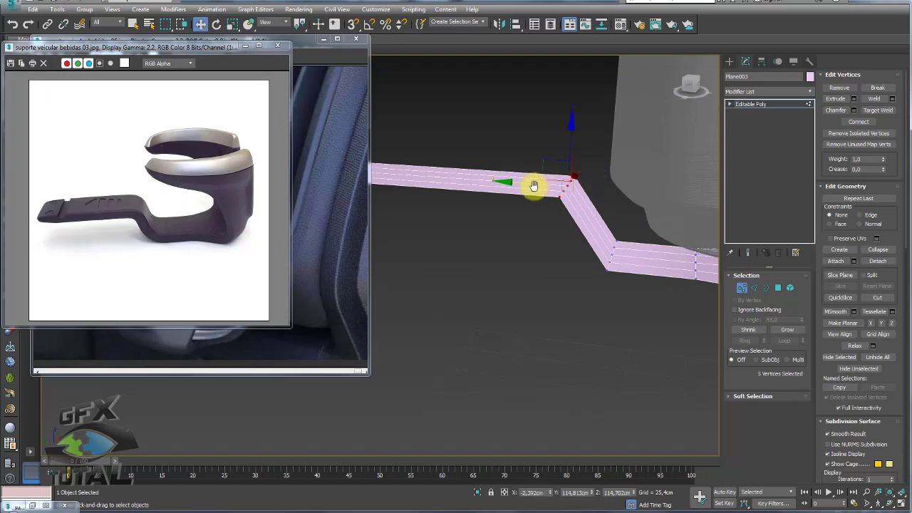
{"action": "left_click_drag", "start_coordinate": [541, 185], "coordinate": [560, 185]}
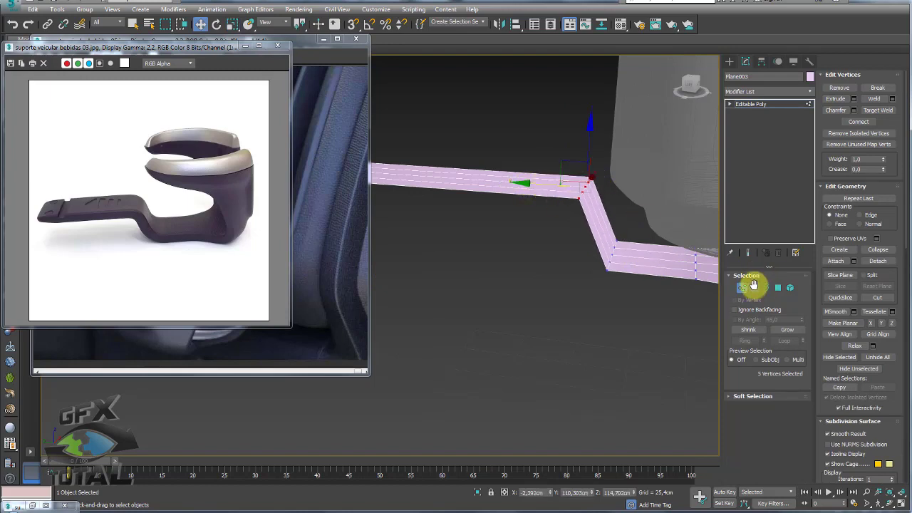
Chamfer the selected edges again and return to the Editable Poly level
{"action": "left_click", "coordinate": [754, 287]}
{"action": "left_click", "coordinate": [853, 110]}
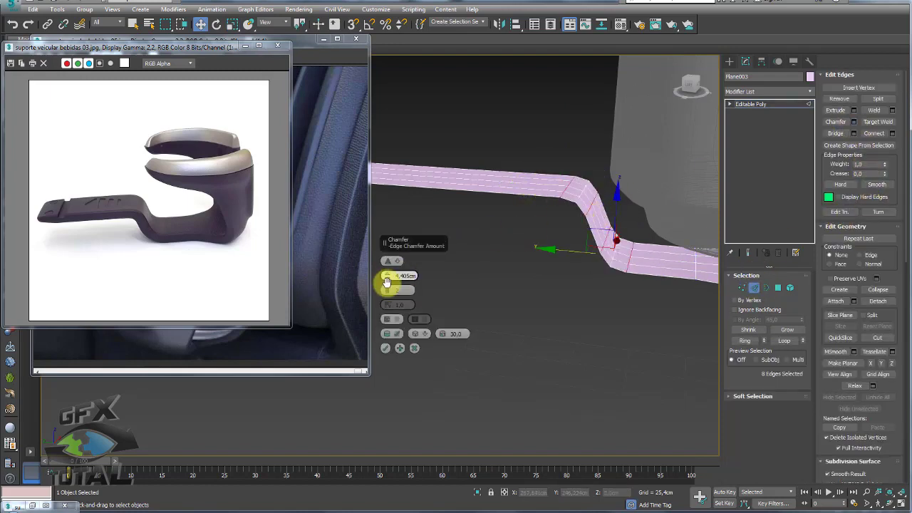
{"action": "left_click", "coordinate": [385, 348]}
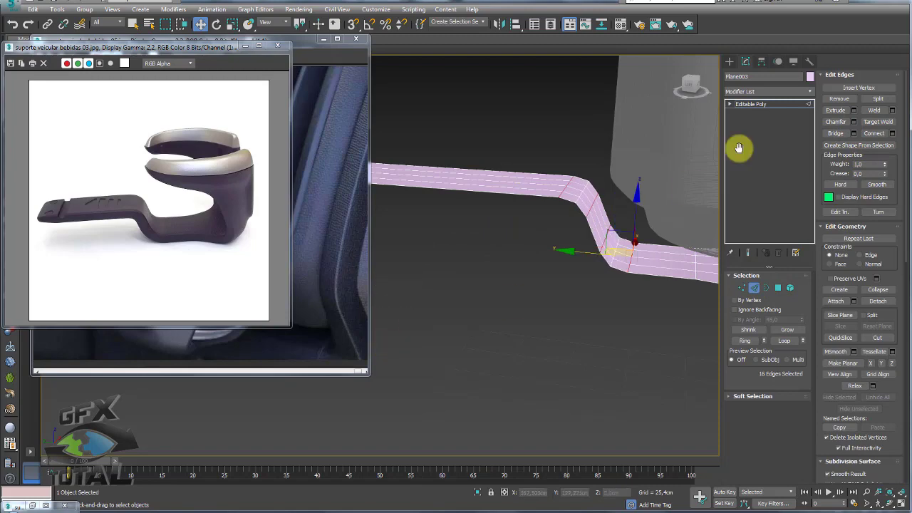
{"action": "left_click", "coordinate": [755, 107]}
{"action": "scroll", "coordinate": [666, 126], "scroll_direction": "down", "scroll_amount": 3}
{"action": "mouse_move", "coordinate": [665, 126]}
{"action": "middle_mouse_down", "text": "alt"}
{"action": "mouse_move", "coordinate": [614, 155]}
{"action": "mouse_move", "coordinate": [587, 189]}
{"action": "mouse_move", "coordinate": [591, 202]}
{"action": "middle_mouse_up", "text": "alt"}
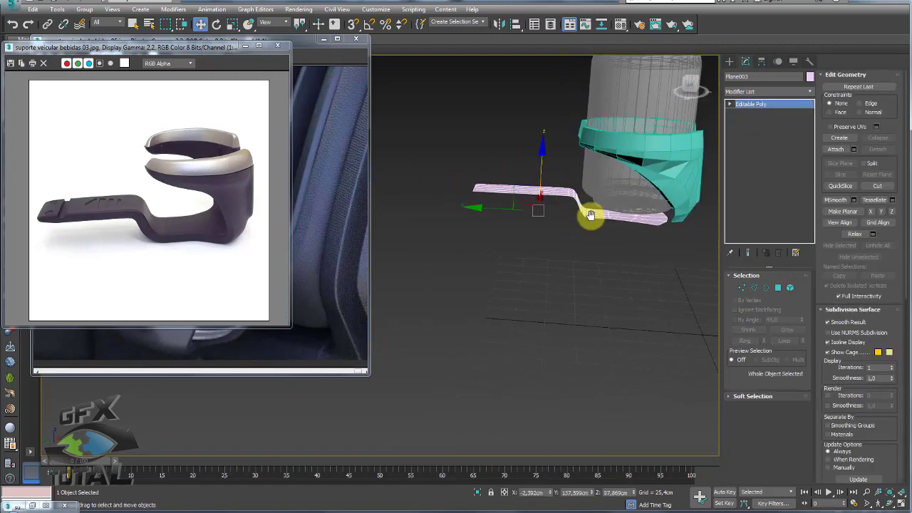
Add a Shell modifier to Plane003 through action search, with Outer Amount about 5.18 cm
{"action": "key", "text": "ctrl+x"}
{"action": "key", "text": "ctrl+x"}
{"action": "key", "text": "x"}
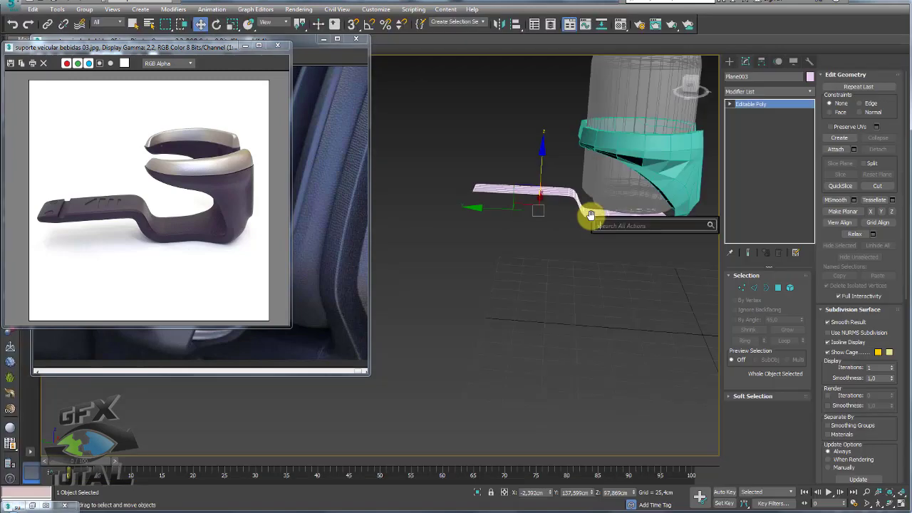
{"action": "type", "text": "shell"}
{"action": "key", "text": "Return"}
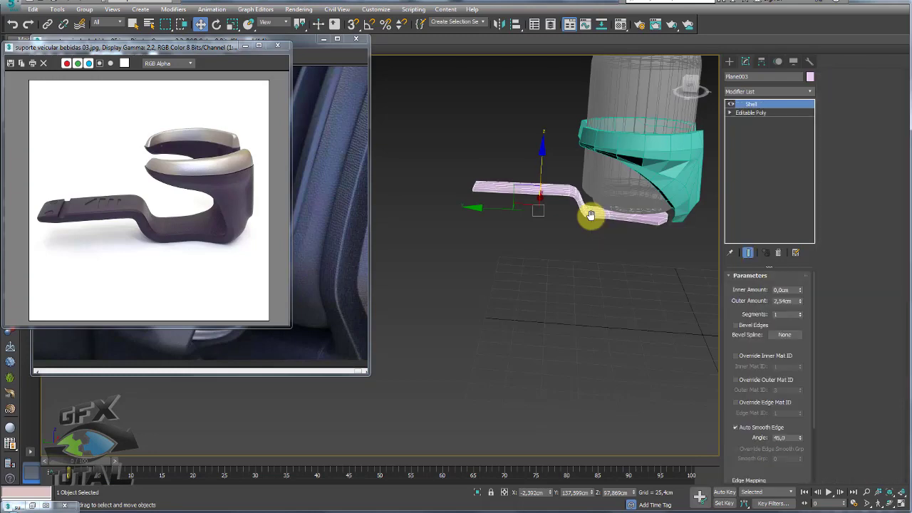
{"action": "scroll", "coordinate": [606, 250], "scroll_direction": "up", "scroll_amount": 2}
{"action": "scroll", "coordinate": [635, 264], "scroll_direction": "up", "scroll_amount": 3}
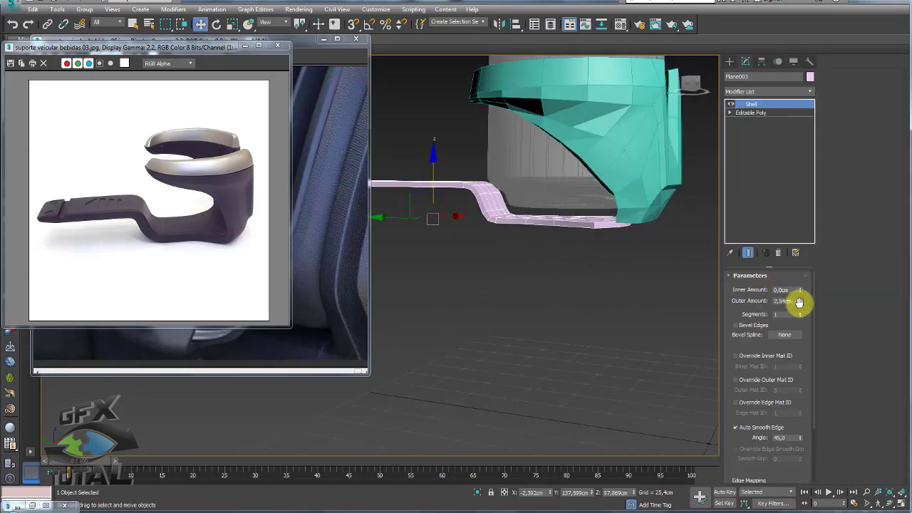
{"action": "left_click_drag", "start_coordinate": [800, 300], "coordinate": [801, 250]}
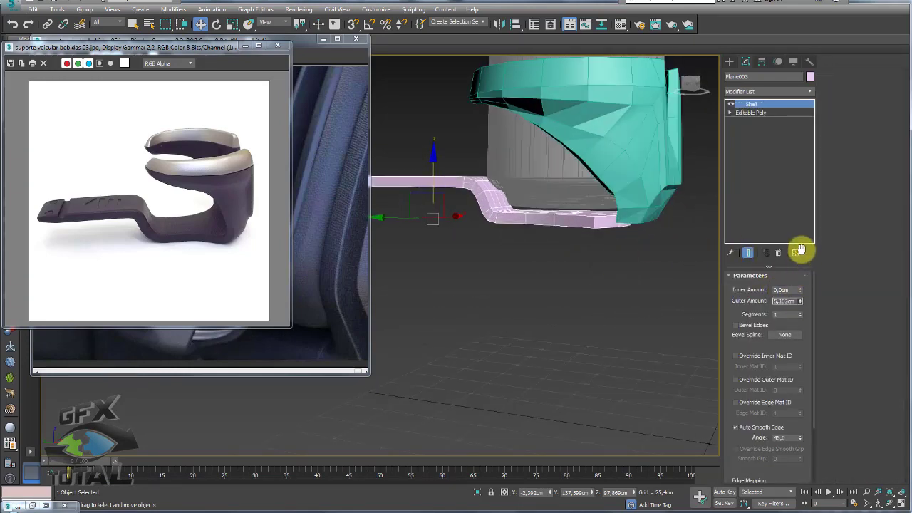
{"action": "middle_click_drag", "start_coordinate": [518, 230], "coordinate": [606, 260]}
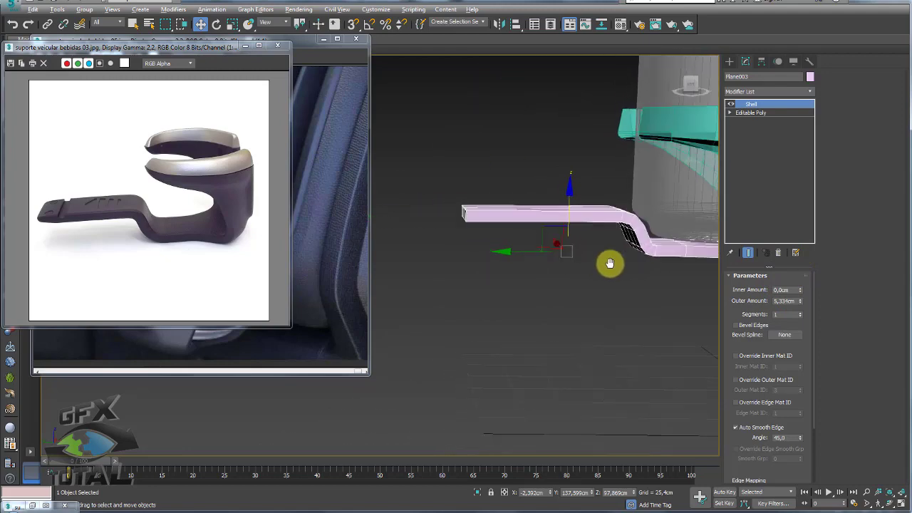
{"action": "left_click_drag", "start_coordinate": [800, 301], "coordinate": [800, 304]}
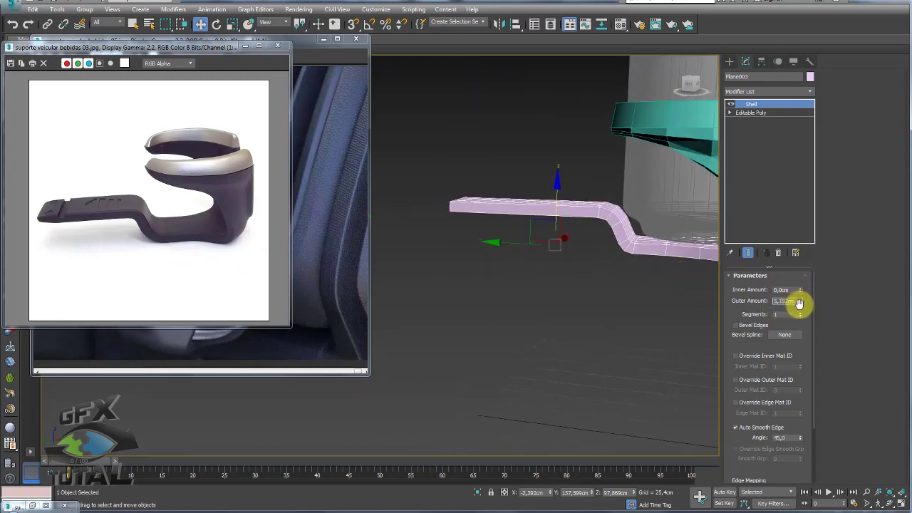
{"action": "mouse_move", "coordinate": [671, 266]}
{"action": "middle_mouse_down"}
{"action": "mouse_move", "coordinate": [686, 295]}
{"action": "mouse_move", "coordinate": [606, 279]}
{"action": "mouse_move", "coordinate": [614, 280]}
{"action": "middle_mouse_up"}
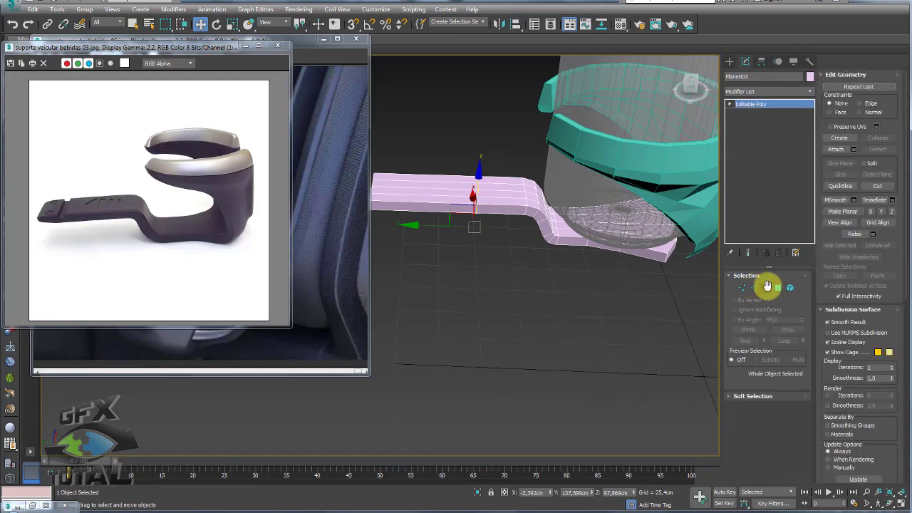
Select several lower-rim polygons of the shell, then clear them and exit polygon mode
{"action": "left_click", "coordinate": [777, 287]}
{"action": "mouse_move", "coordinate": [665, 256]}
{"action": "middle_mouse_down", "text": "alt"}
{"action": "mouse_move", "coordinate": [662, 232]}
{"action": "mouse_move", "coordinate": [677, 235]}
{"action": "mouse_move", "coordinate": [638, 218]}
{"action": "mouse_move", "coordinate": [703, 249]}
{"action": "mouse_move", "coordinate": [655, 238]}
{"action": "middle_mouse_up", "text": "alt"}
{"action": "left_click", "coordinate": [681, 249], "text": "ctrl"}
{"action": "left_click", "coordinate": [681, 244], "text": "ctrl"}
{"action": "left_click", "coordinate": [655, 238], "text": "ctrl"}
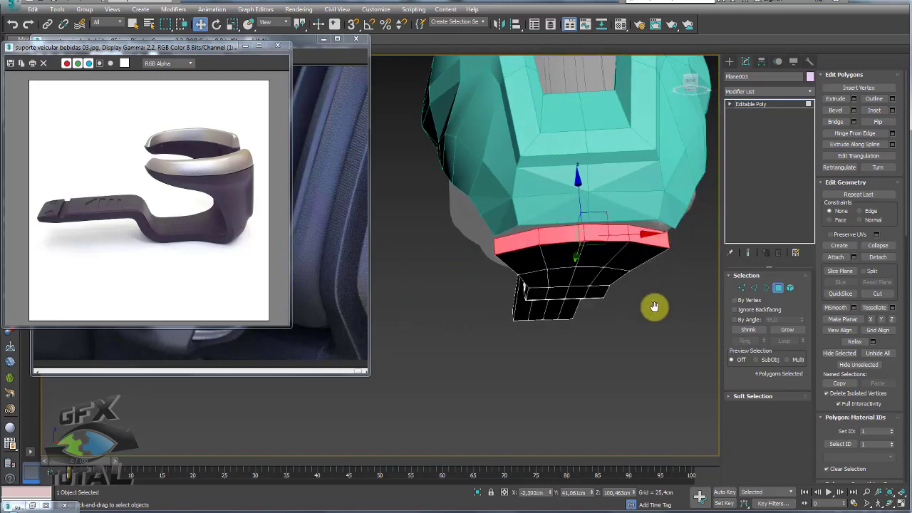
{"action": "left_click", "coordinate": [674, 305]}
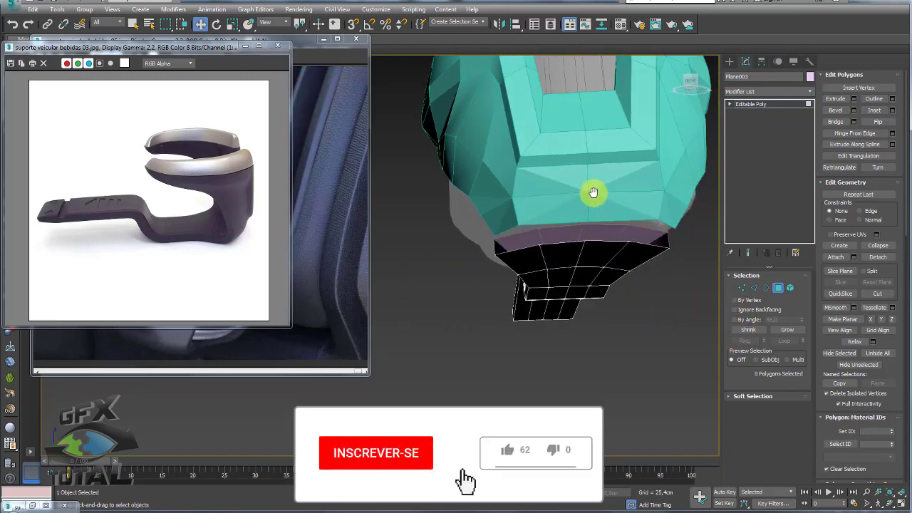
{"action": "left_click", "coordinate": [755, 105]}
{"action": "left_click", "coordinate": [643, 167], "text": "ctrl"}
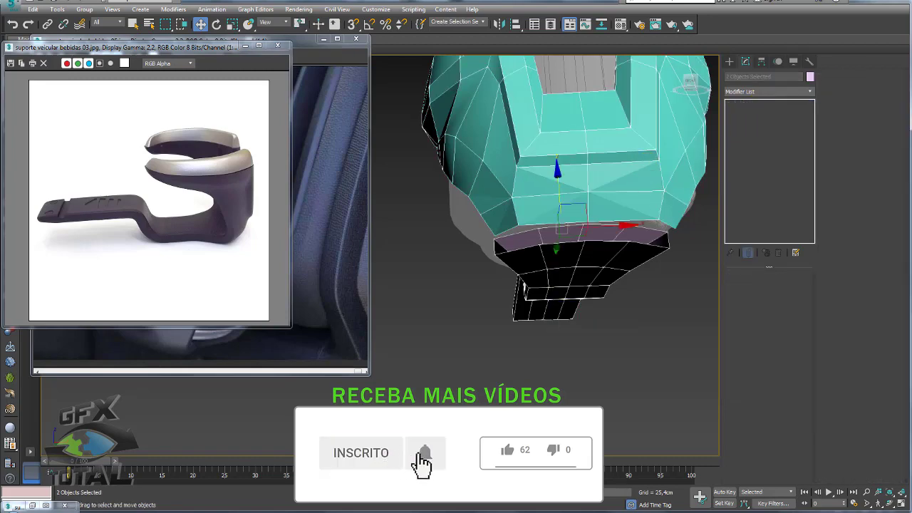
{"action": "mouse_move", "coordinate": [498, 390]}
{"action": "middle_mouse_down", "text": "alt"}
{"action": "mouse_move", "coordinate": [620, 363]}
{"action": "mouse_move", "coordinate": [665, 366]}
{"action": "middle_mouse_up", "text": "alt"}
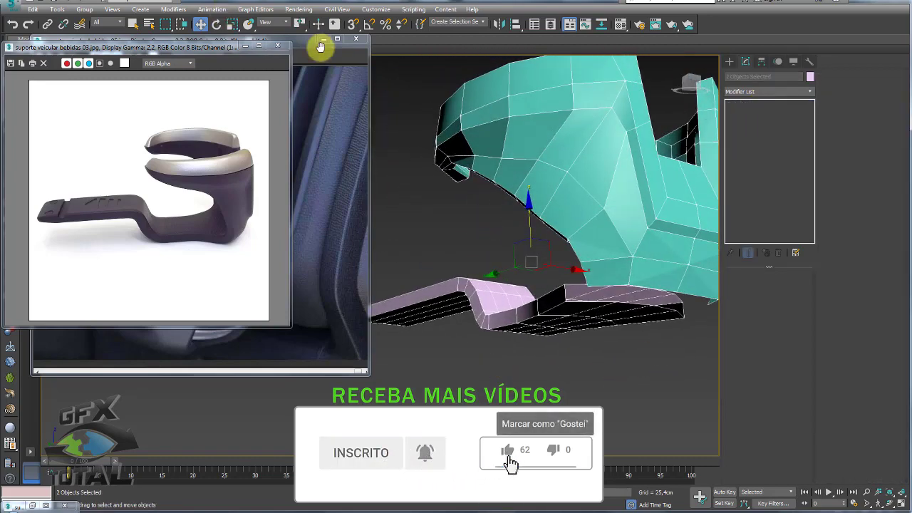
Enlarge the can photo window, then shrink, reposition and zoom the cup holder photo
{"action": "left_click_drag", "start_coordinate": [363, 40], "coordinate": [200, 158]}
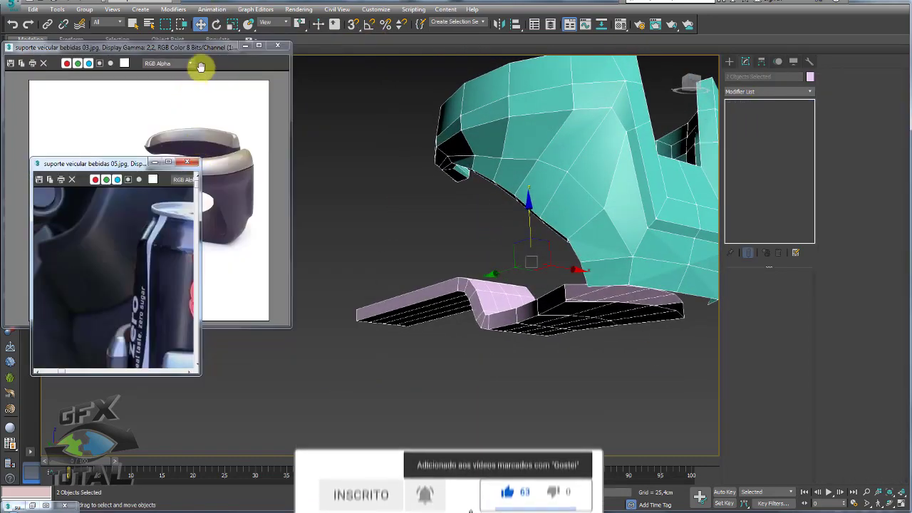
{"action": "left_click_drag", "start_coordinate": [201, 67], "coordinate": [181, 84]}
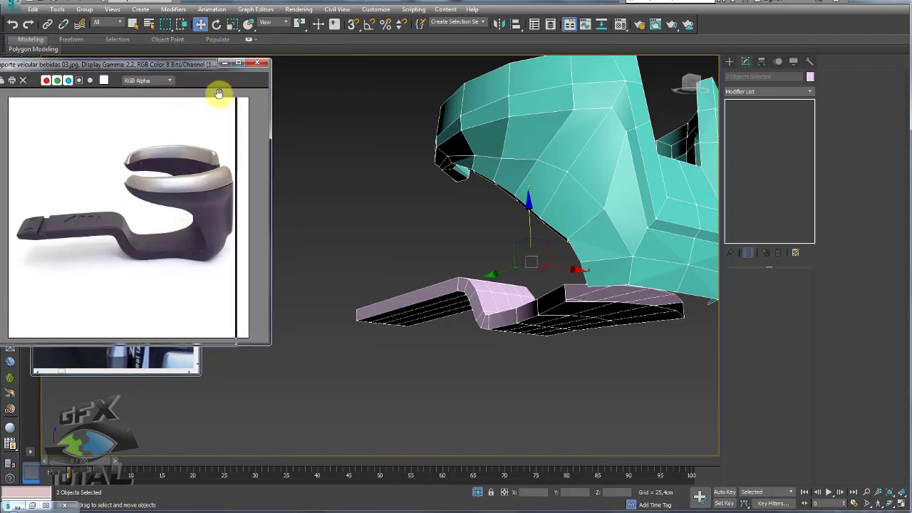
{"action": "left_click_drag", "start_coordinate": [271, 57], "coordinate": [193, 87]}
{"action": "mouse_move", "coordinate": [118, 98]}
{"action": "left_mouse_down"}
{"action": "mouse_move", "coordinate": [138, 84]}
{"action": "mouse_move", "coordinate": [129, 74]}
{"action": "left_mouse_up"}
{"action": "scroll", "coordinate": [101, 176], "scroll_direction": "down", "scroll_amount": 2}
{"action": "scroll", "coordinate": [101, 176], "scroll_direction": "up", "scroll_amount": 2}
{"action": "scroll", "coordinate": [138, 173], "scroll_direction": "up", "scroll_amount": 1}
Attach the pink base arm to the teal shell's Editable Poly below the Symmetry modifier
{"action": "scroll", "coordinate": [118, 159], "scroll_direction": "down", "scroll_amount": 1}
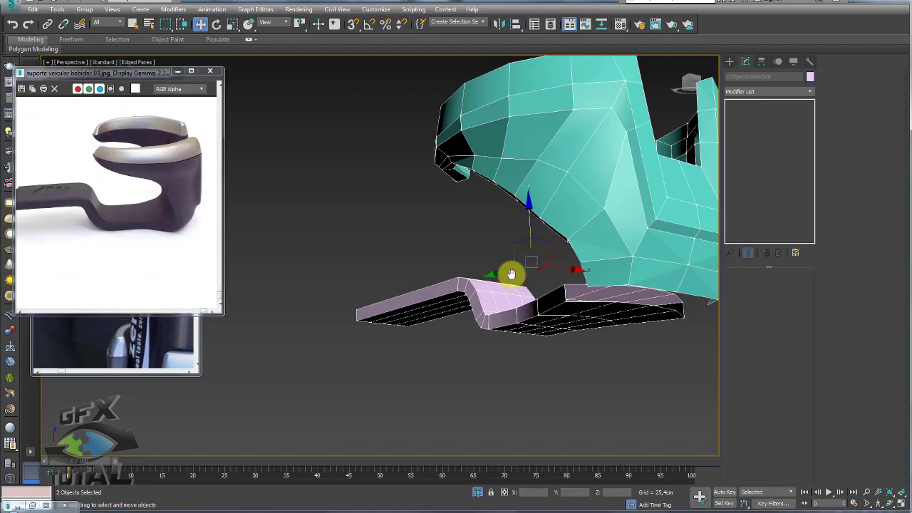
{"action": "mouse_move", "coordinate": [513, 270]}
{"action": "middle_mouse_down", "text": "alt"}
{"action": "mouse_move", "coordinate": [562, 272]}
{"action": "mouse_move", "coordinate": [576, 259]}
{"action": "mouse_move", "coordinate": [549, 297]}
{"action": "mouse_move", "coordinate": [575, 201]}
{"action": "mouse_move", "coordinate": [519, 227]}
{"action": "middle_mouse_up", "text": "alt"}
{"action": "left_click", "coordinate": [609, 145]}
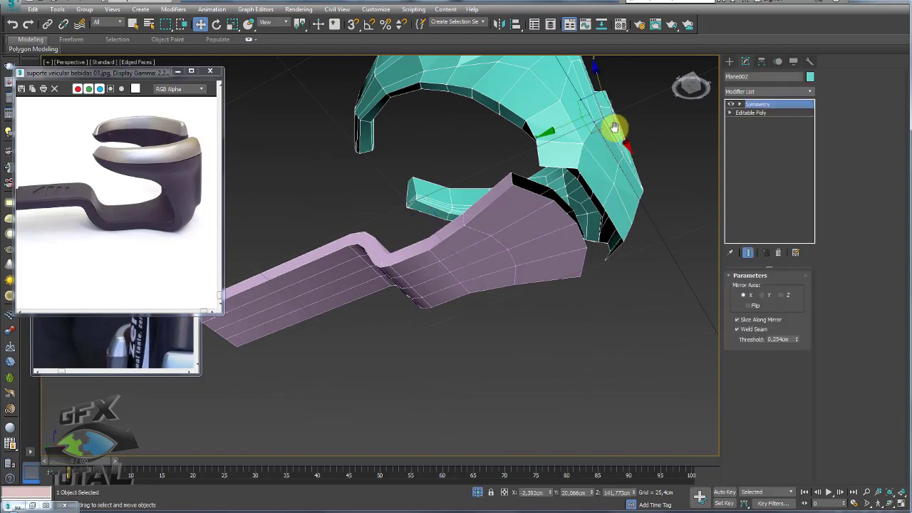
{"action": "left_click", "coordinate": [753, 112]}
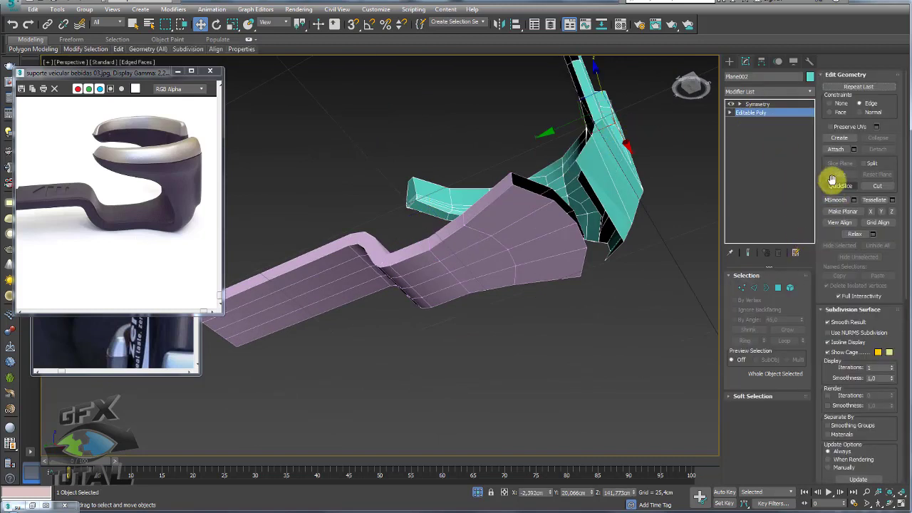
{"action": "left_click", "coordinate": [837, 148]}
{"action": "left_click", "coordinate": [550, 223]}
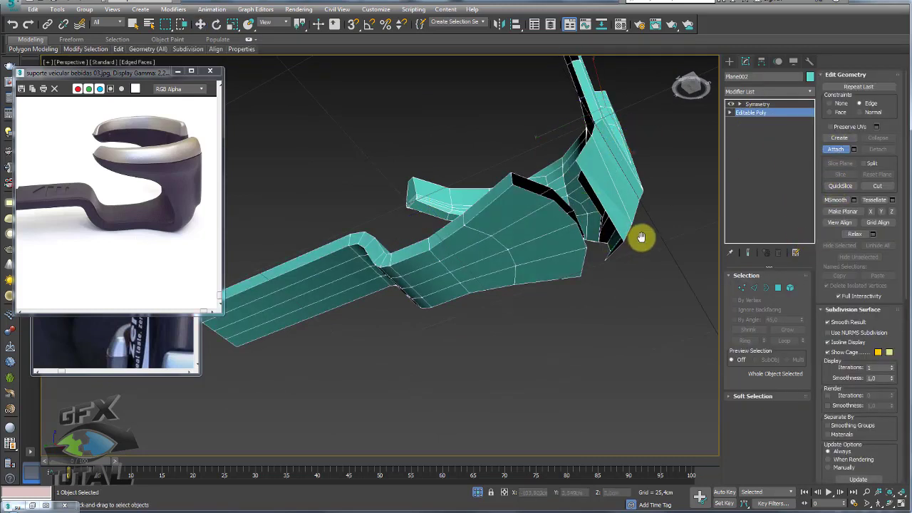
Inspect the combined mesh's mirrored result at the Symmetry modifier level
{"action": "left_click", "coordinate": [757, 104]}
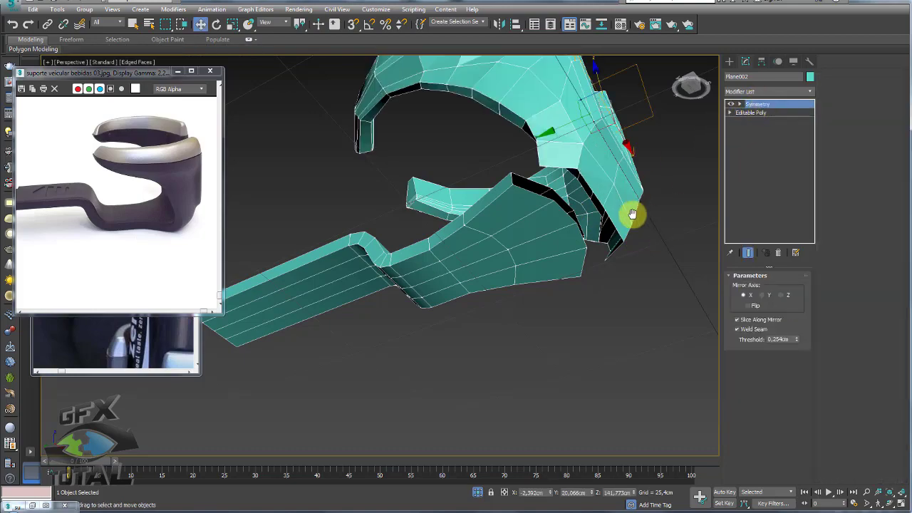
{"action": "mouse_move", "coordinate": [631, 214]}
{"action": "middle_mouse_down", "text": "alt"}
{"action": "mouse_move", "coordinate": [568, 318]}
{"action": "mouse_move", "coordinate": [596, 303]}
{"action": "mouse_move", "coordinate": [420, 259]}
{"action": "mouse_move", "coordinate": [478, 244]}
{"action": "middle_mouse_up", "text": "alt"}
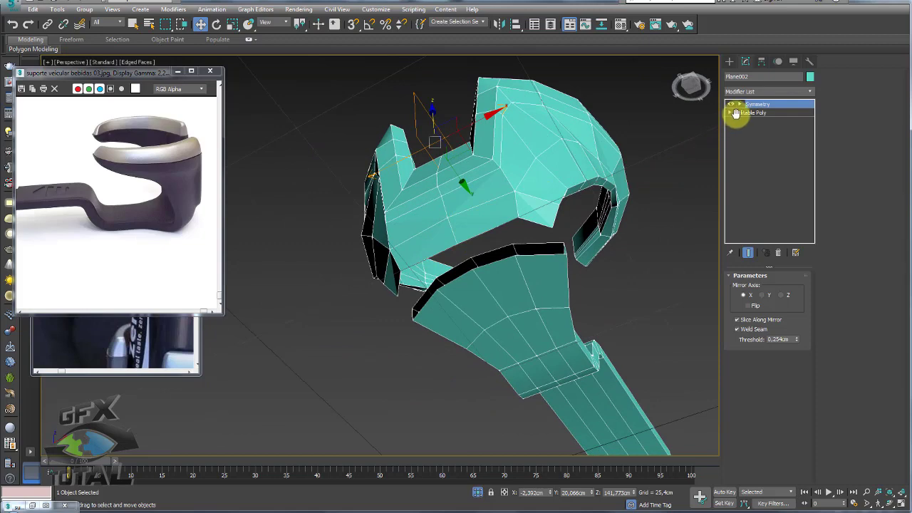
{"action": "left_click", "coordinate": [745, 130]}
{"action": "mouse_move", "coordinate": [502, 240]}
{"action": "middle_mouse_down", "text": "alt"}
{"action": "mouse_move", "coordinate": [515, 261]}
{"action": "mouse_move", "coordinate": [459, 324]}
{"action": "mouse_move", "coordinate": [414, 314]}
{"action": "middle_mouse_up", "text": "alt"}
{"action": "left_click", "coordinate": [759, 112]}
{"action": "left_click", "coordinate": [757, 104]}
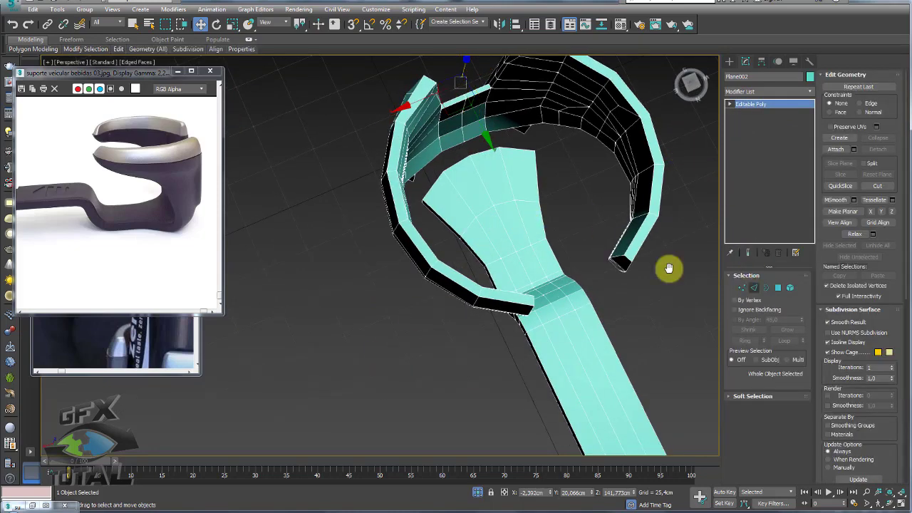
Select two vertices on the teal shell's lower rim in Vertex mode
{"action": "key", "text": "2"}
{"action": "middle_click_drag", "start_coordinate": [668, 268], "coordinate": [470, 158], "text": "alt"}
{"action": "scroll", "coordinate": [466, 170], "scroll_direction": "up", "scroll_amount": 2}
{"action": "scroll", "coordinate": [499, 167], "scroll_direction": "up", "scroll_amount": 2}
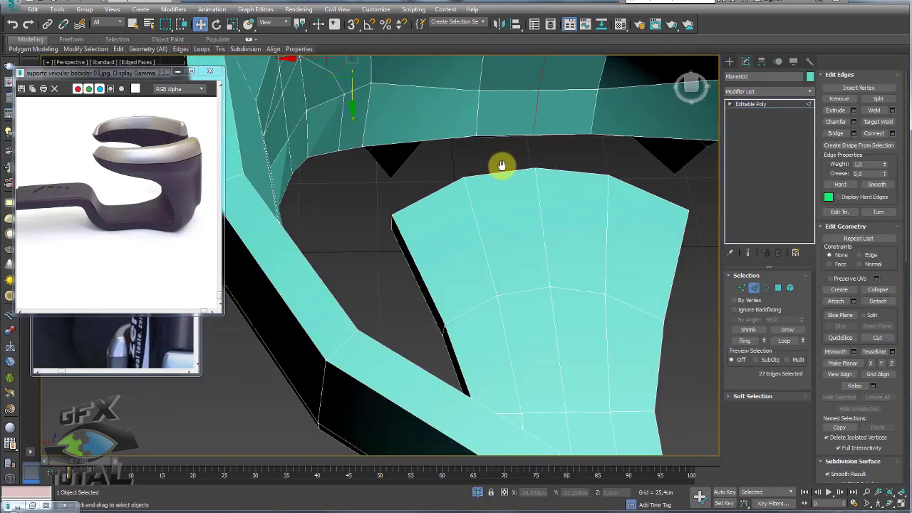
{"action": "scroll", "coordinate": [503, 167], "scroll_direction": "up", "scroll_amount": 1}
{"action": "left_click", "coordinate": [741, 287]}
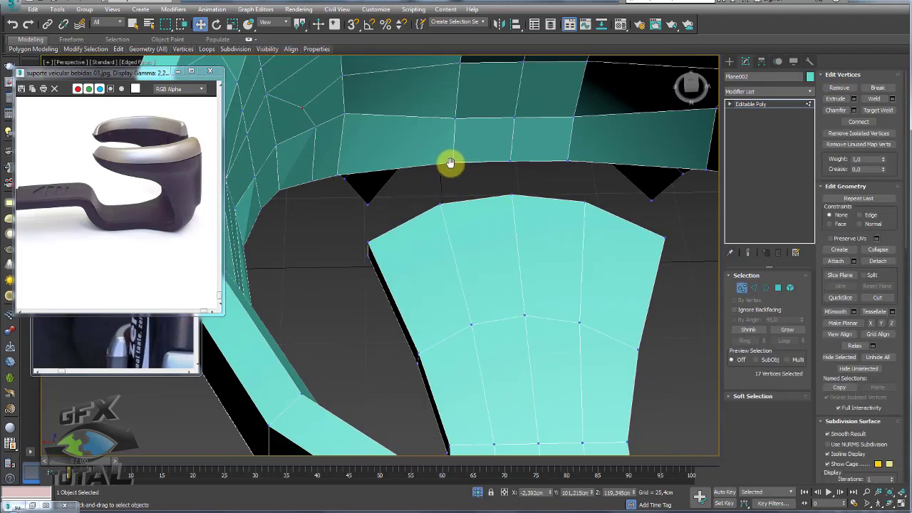
{"action": "left_click", "coordinate": [451, 162]}
{"action": "left_click", "coordinate": [454, 119], "text": "ctrl"}
Set Constraints to Edge and slide the two rim vertices left along their edges
{"action": "middle_click_drag", "start_coordinate": [492, 179], "coordinate": [433, 177]}
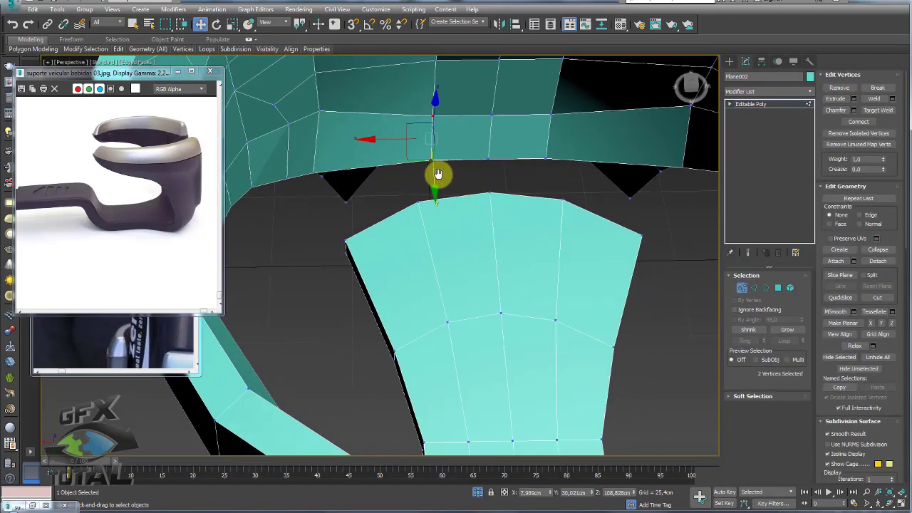
{"action": "left_click", "coordinate": [866, 212]}
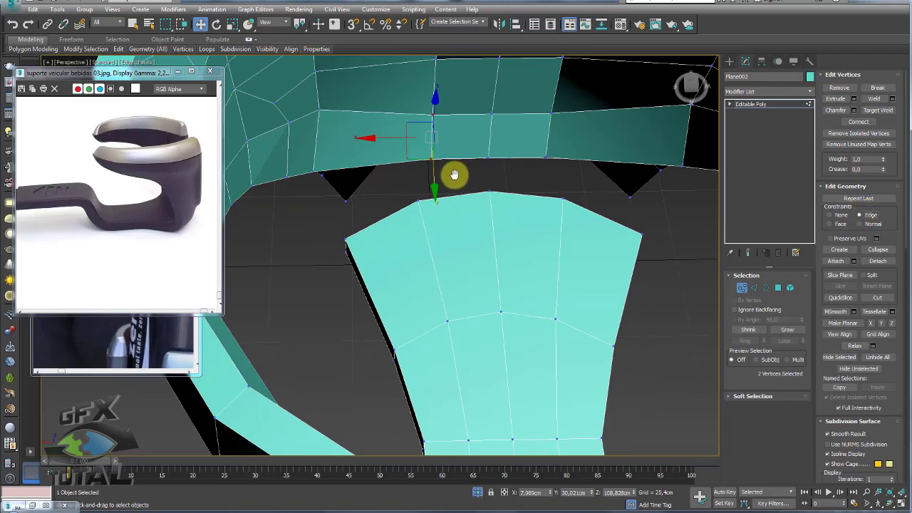
{"action": "left_click_drag", "start_coordinate": [387, 138], "coordinate": [364, 140]}
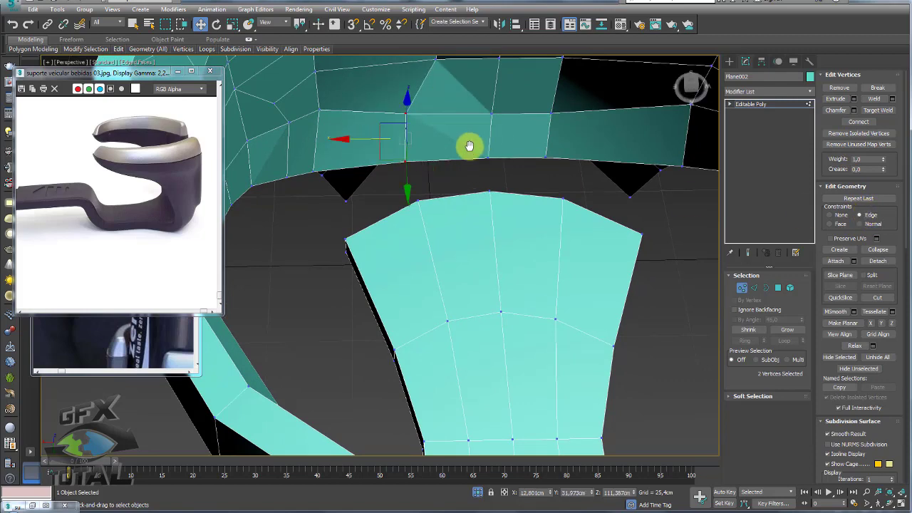
Sketch guide lines linking rim to arm edges, then select a single left-side rim vertex
{"action": "middle_click_drag", "start_coordinate": [468, 146], "coordinate": [404, 187], "text": "alt"}
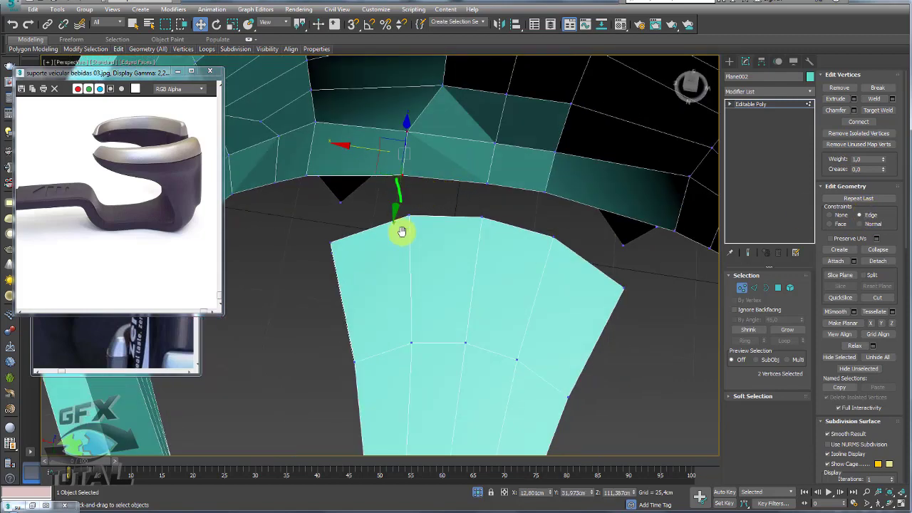
{"action": "left_click_drag", "start_coordinate": [484, 179], "coordinate": [478, 231]}
{"action": "left_click_drag", "start_coordinate": [311, 178], "coordinate": [342, 260]}
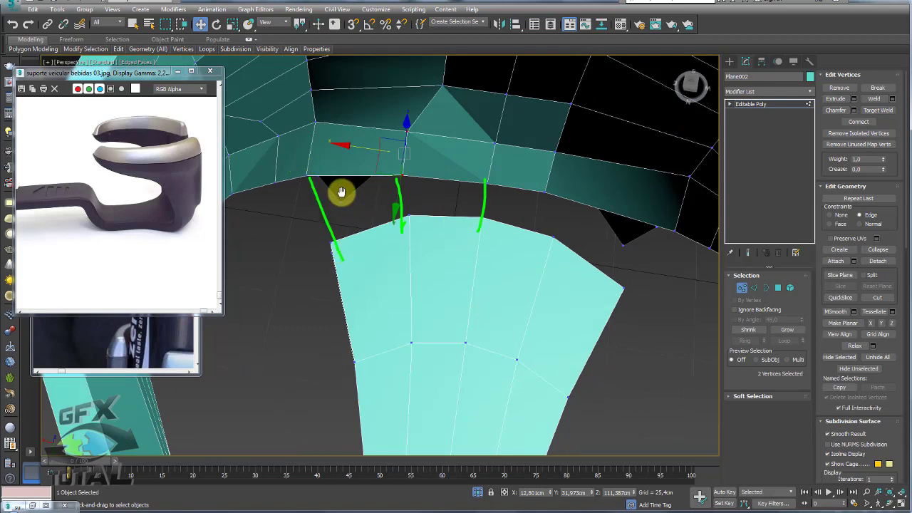
{"action": "left_click", "coordinate": [301, 171]}
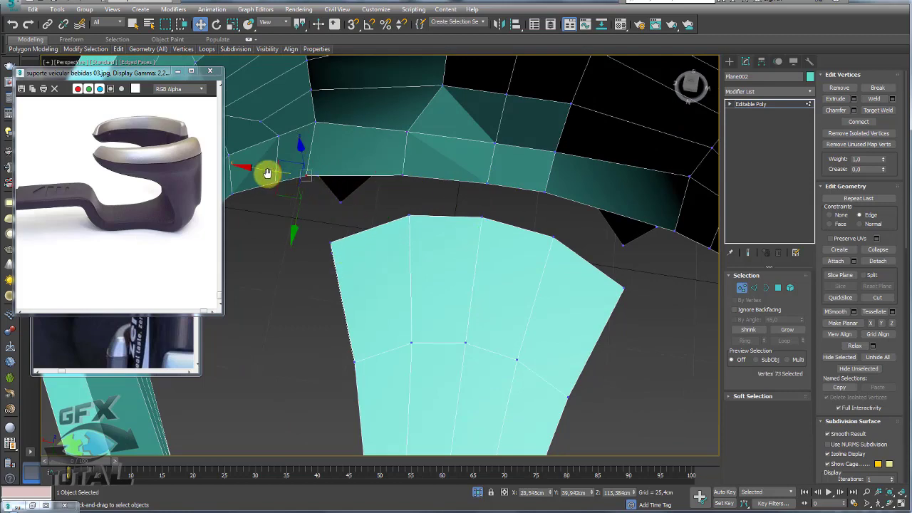
{"action": "middle_click_drag", "start_coordinate": [276, 169], "coordinate": [276, 172], "text": "alt"}
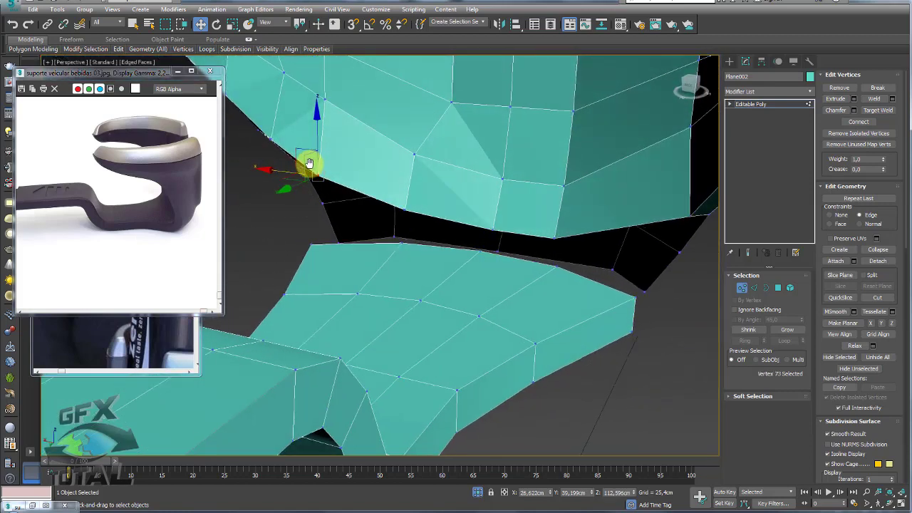